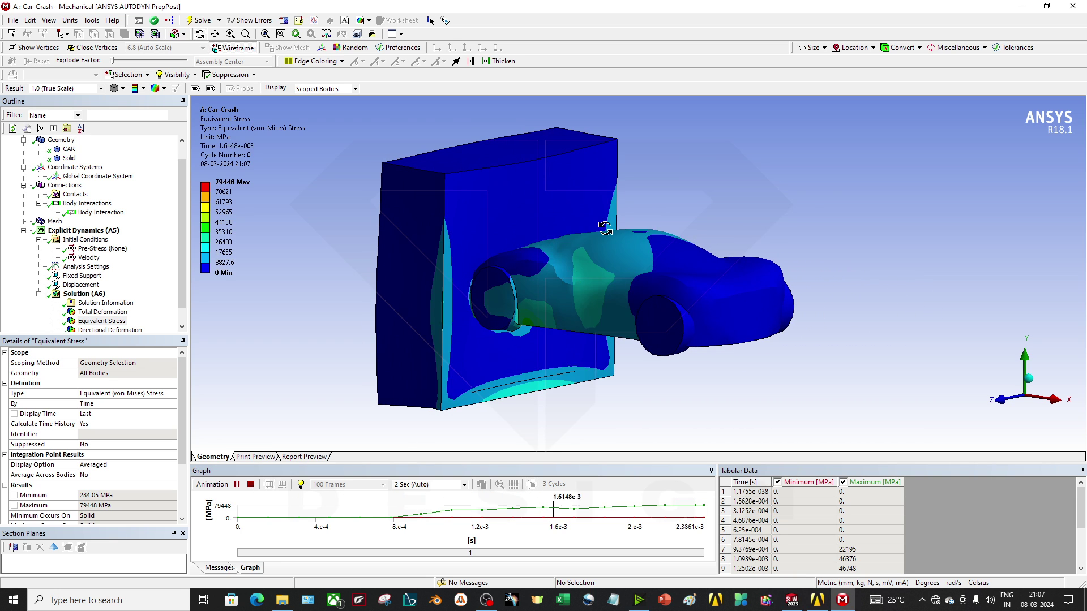
Orbit and zoom the animated equivalent stress of the car hitting the wall
drag(605, 227, 509, 357)
scroll(508, 362, up, 3)
scroll(533, 319, down, 2)
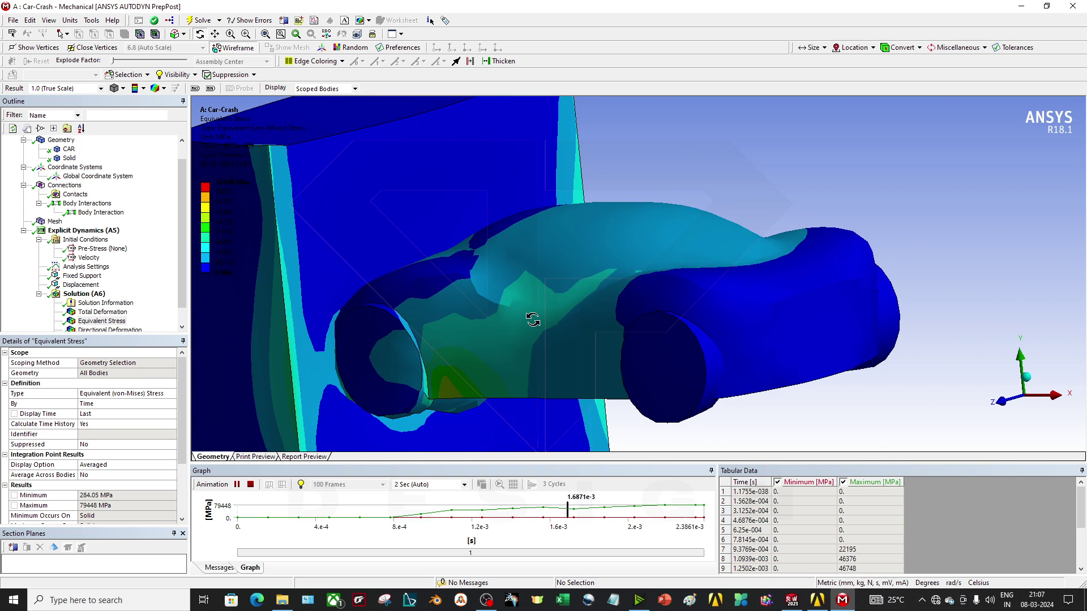
scroll(529, 323, up, 1)
scroll(534, 327, down, 4)
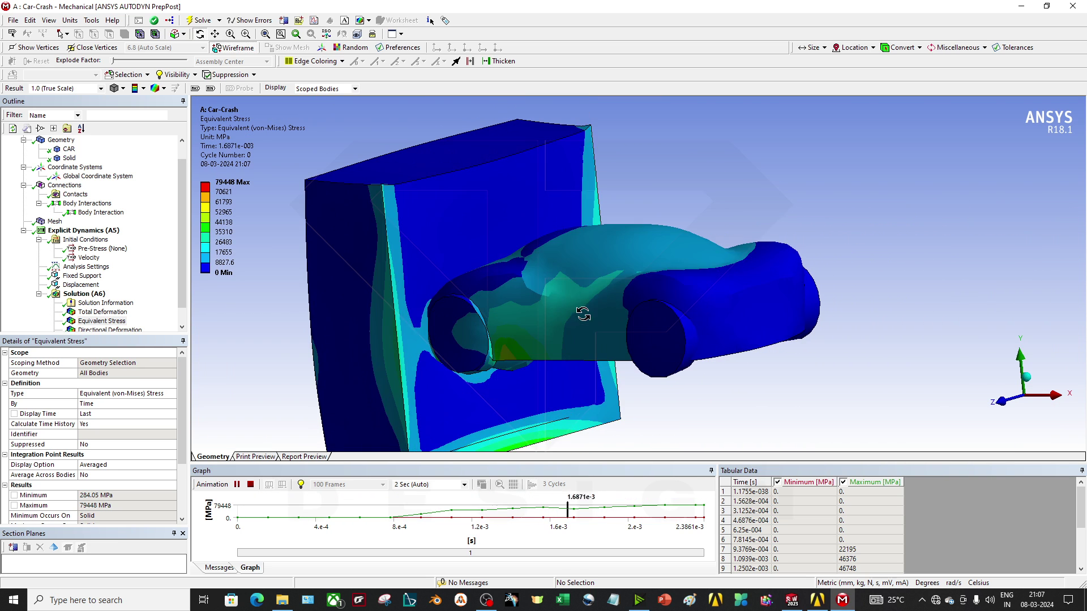
drag(583, 314, 673, 317)
scroll(611, 336, down, 1)
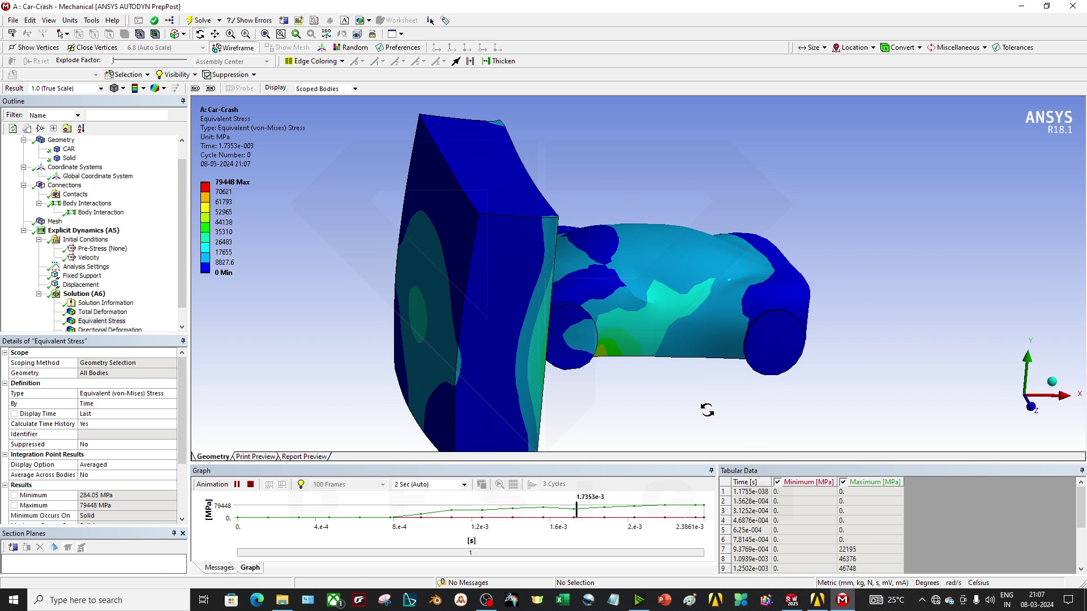
drag(707, 410, 681, 391)
Close the Mechanical results window and return to the Workbench project
click(820, 603)
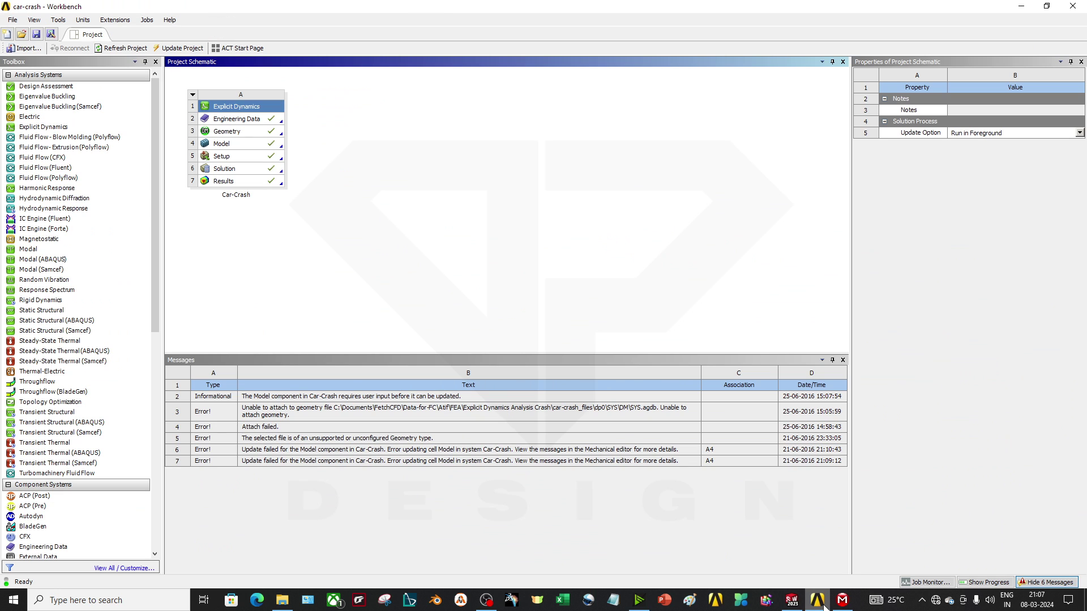
click(843, 601)
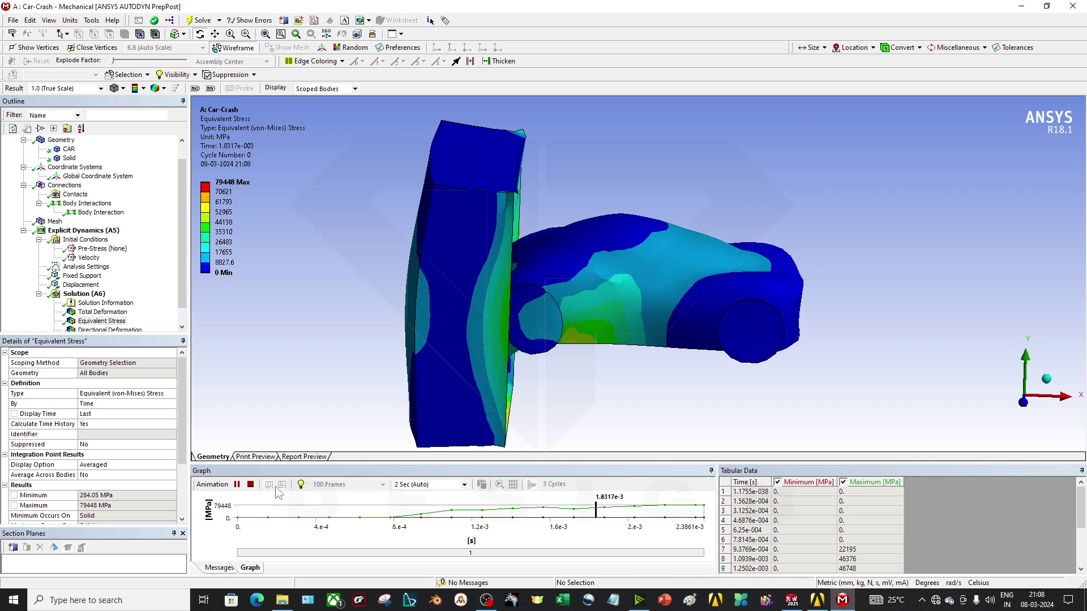
click(1074, 6)
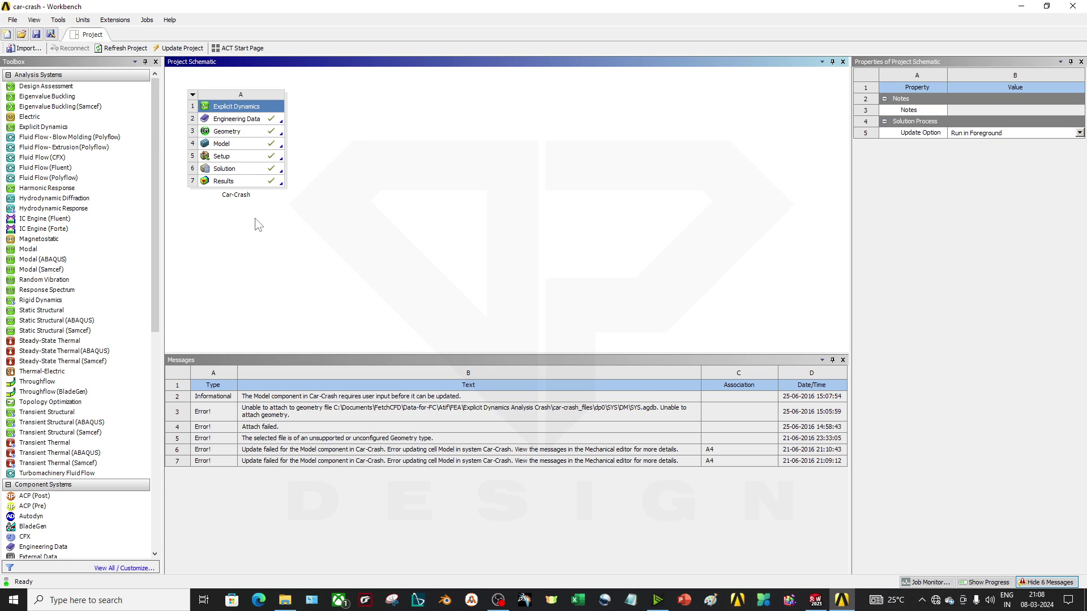
Bring up the actions menu for the Car-Crash Engineering Data (A2) component
click(252, 126)
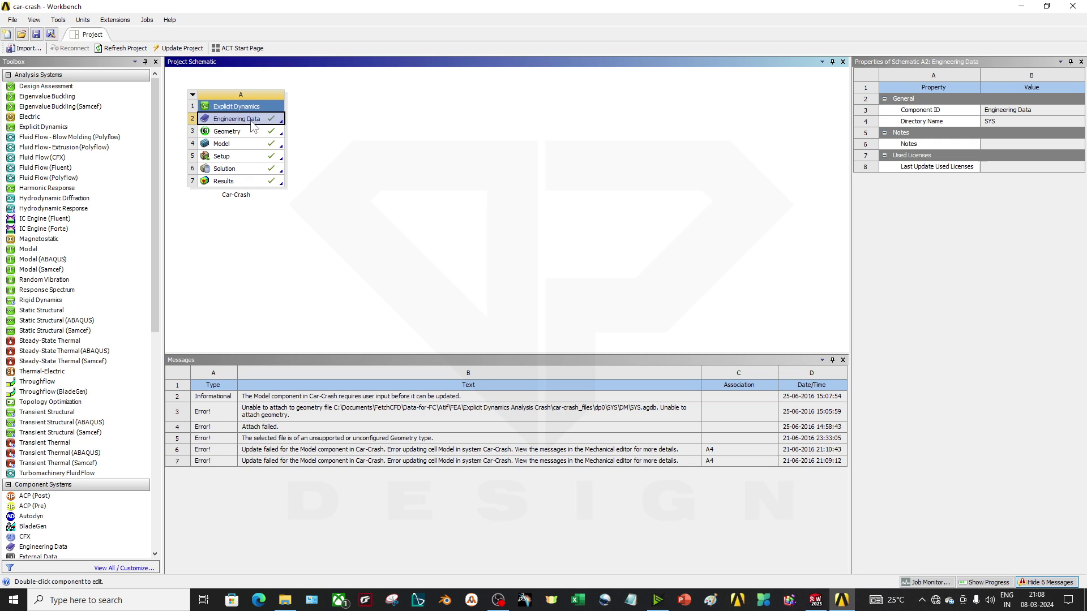
right_click(253, 126)
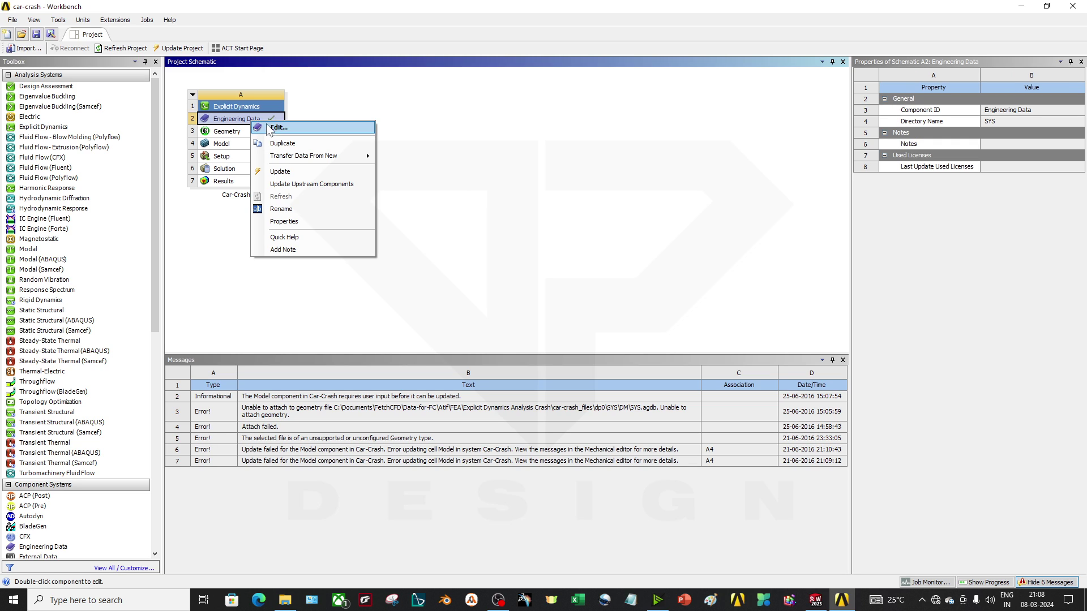
click(205, 249)
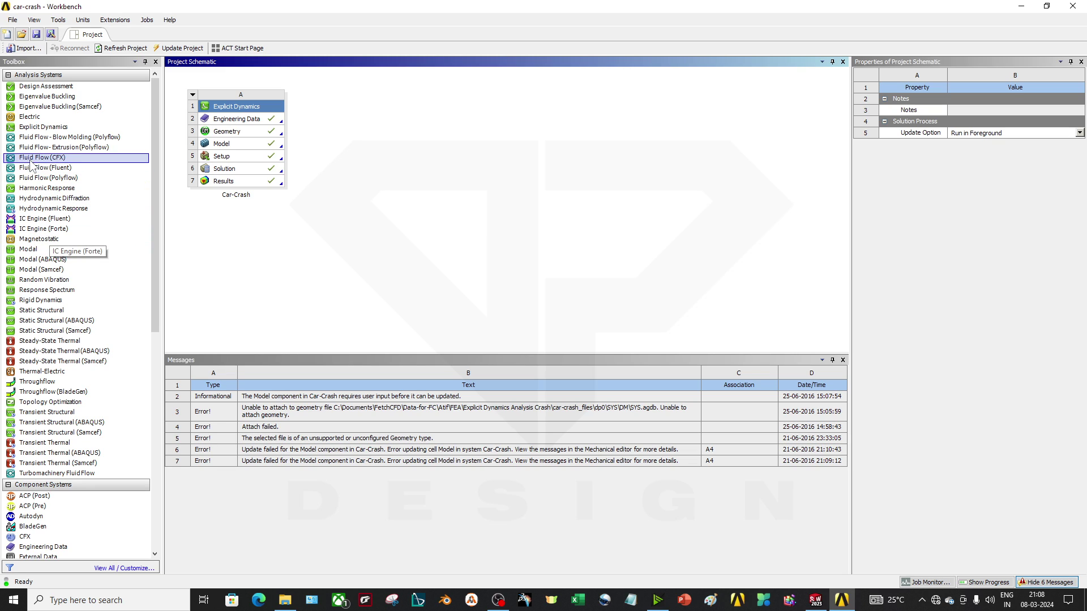
click(43, 127)
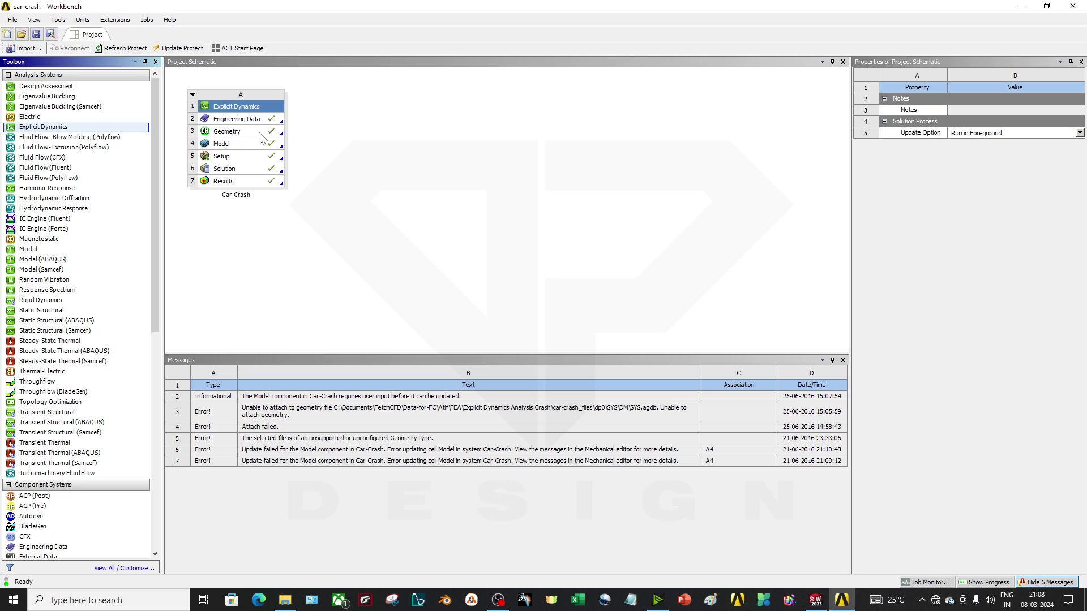
click(264, 120)
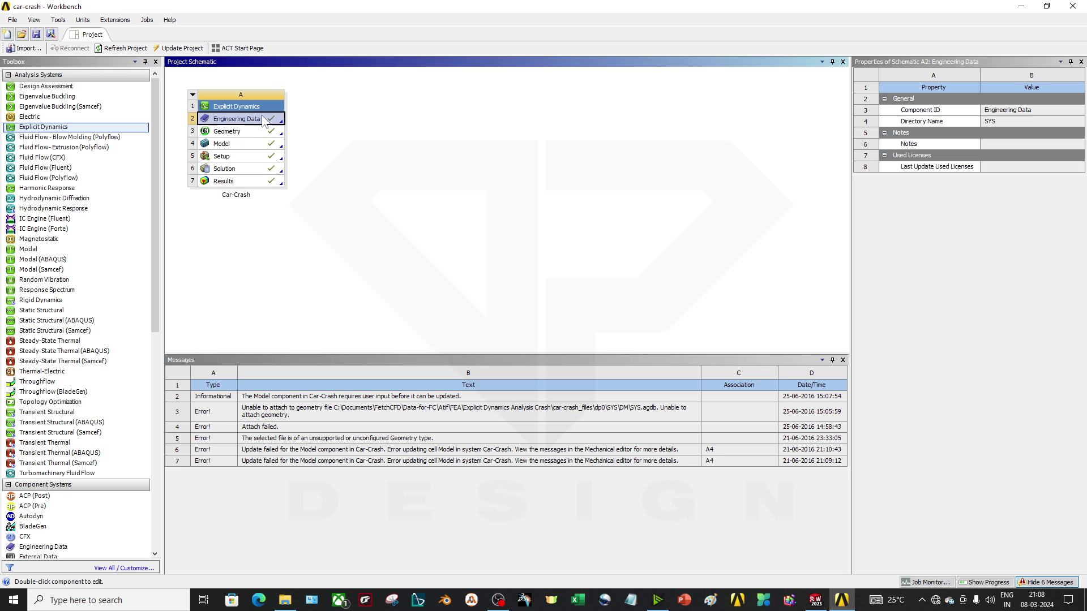
right_click(264, 121)
Review Aluminum Alloy and Structural Steel in Engineering Data, then open Geometry (A3) in DesignModeler
click(285, 122)
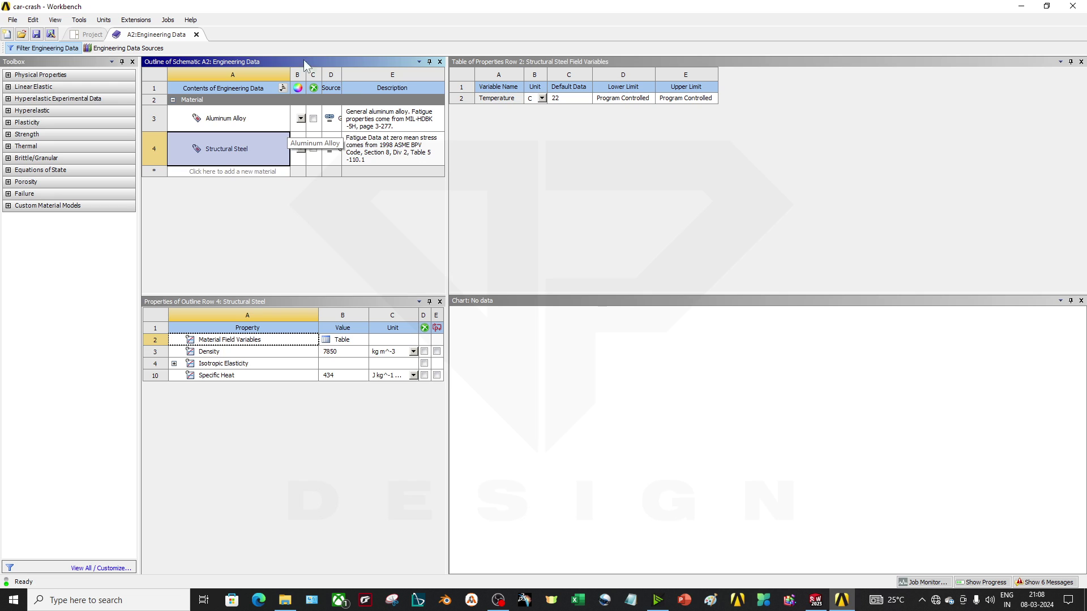
click(196, 34)
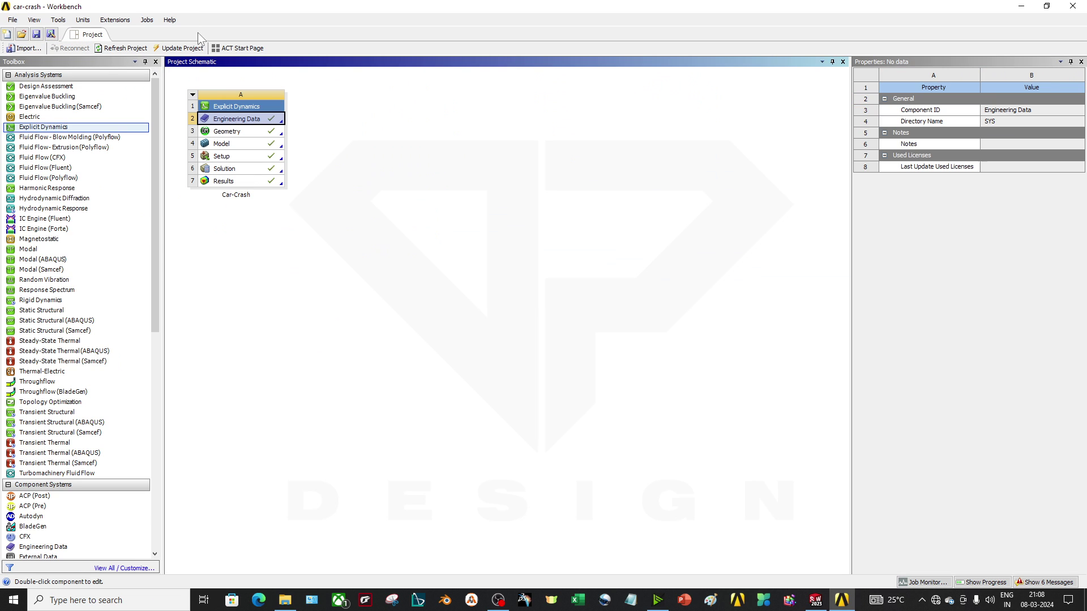
click(229, 137)
right_click(229, 138)
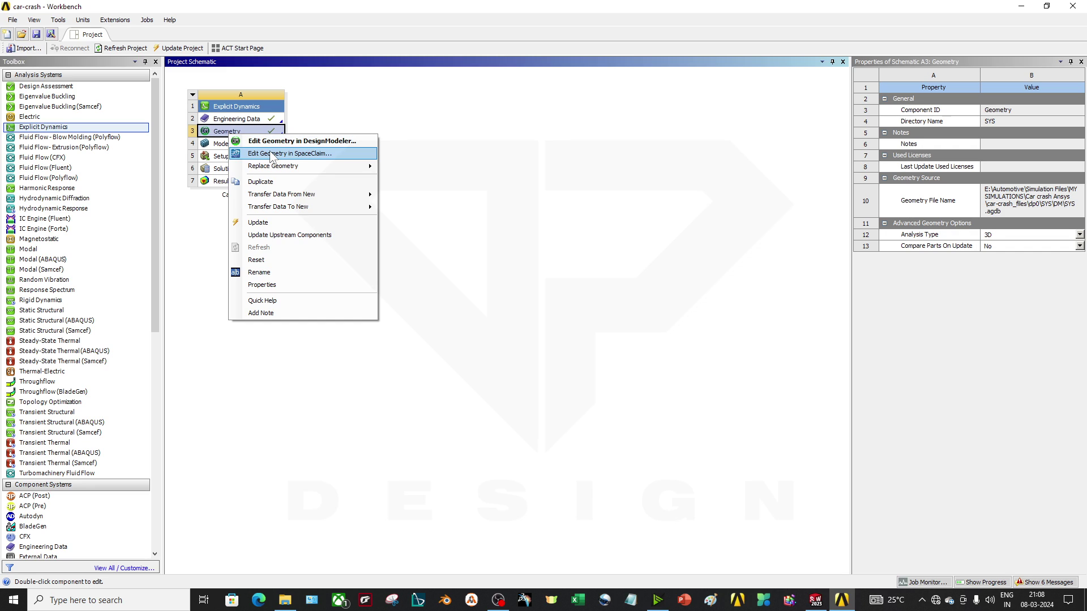
click(299, 142)
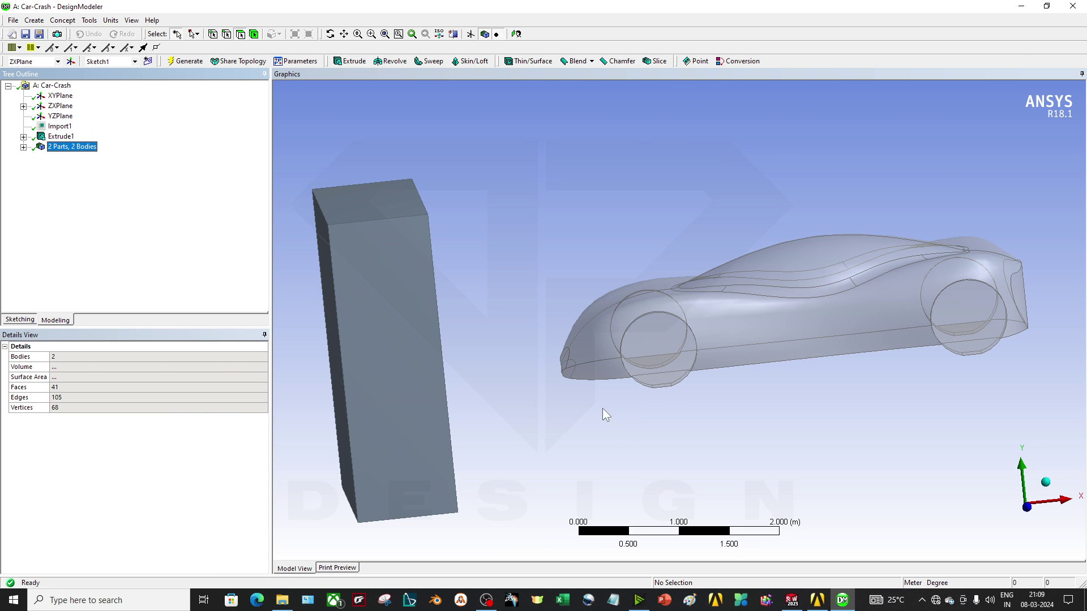
Expand 2 Parts, 2 Bodies and inspect the CAR and Solid wall bodies' details
middle_drag(599, 404, 835, 304)
click(23, 147)
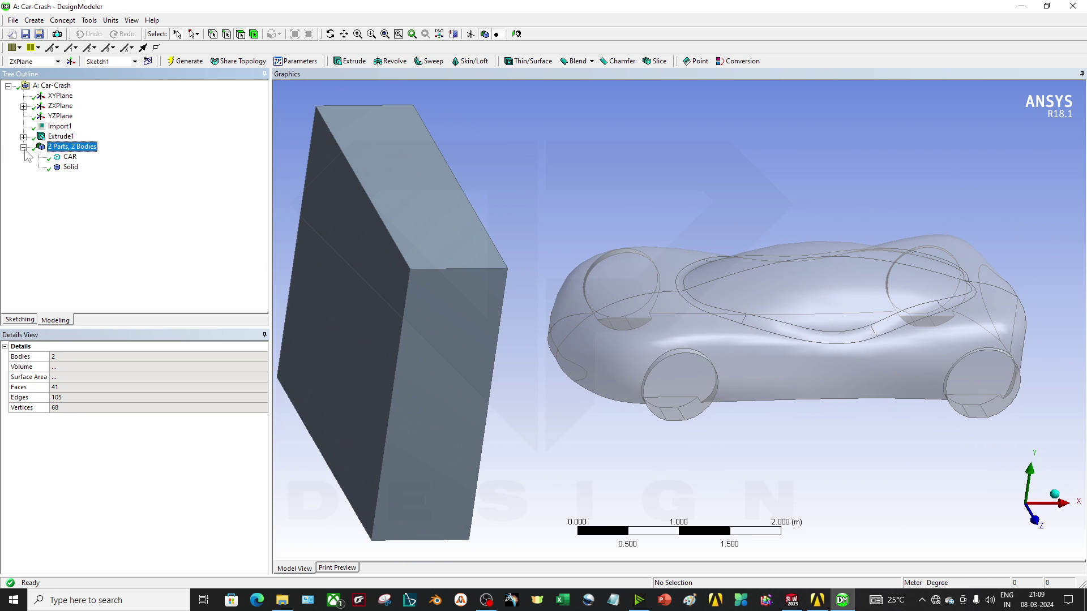
click(69, 157)
click(71, 167)
click(614, 377)
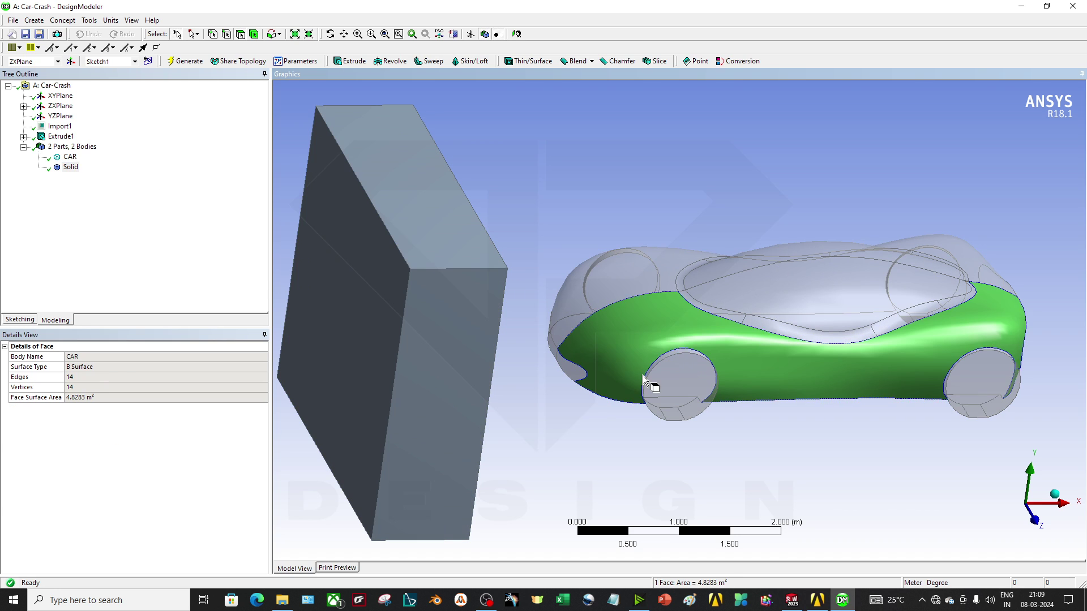
click(69, 156)
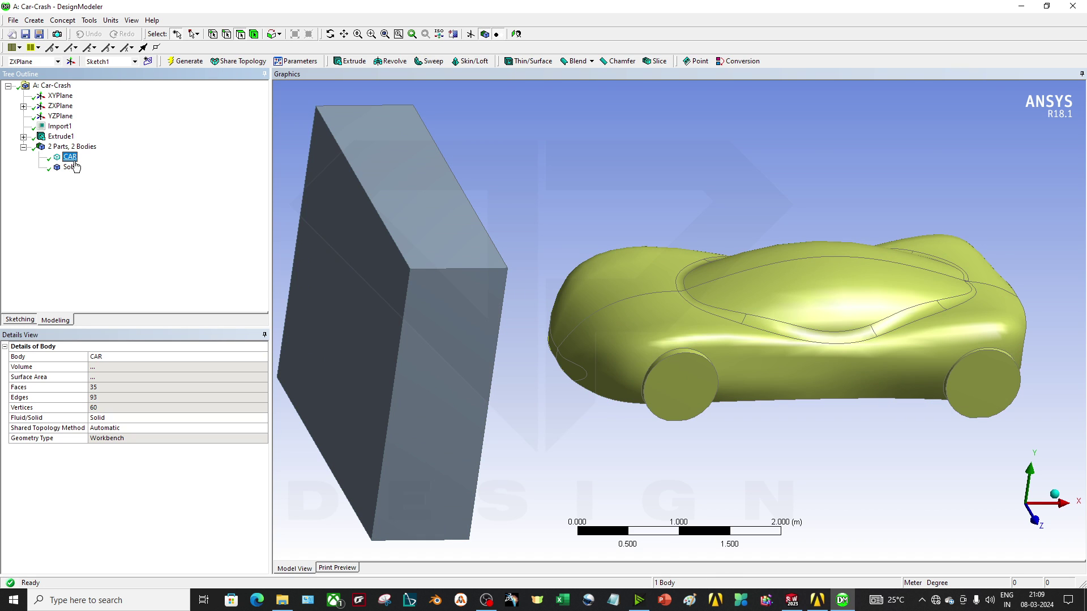
click(72, 167)
Check car faces from another angle, then close DesignModeler with Alt+F4
scroll(750, 281, down, 2)
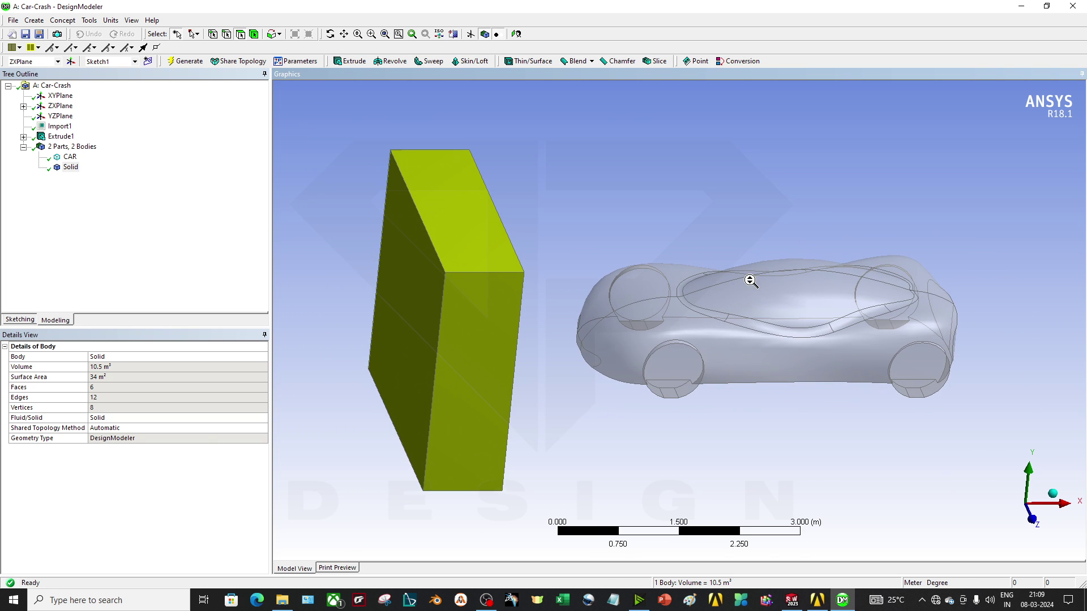
scroll(750, 281, up, 2)
click(751, 405)
middle_drag(769, 444, 700, 314)
click(817, 460)
scroll(701, 315, down, 2)
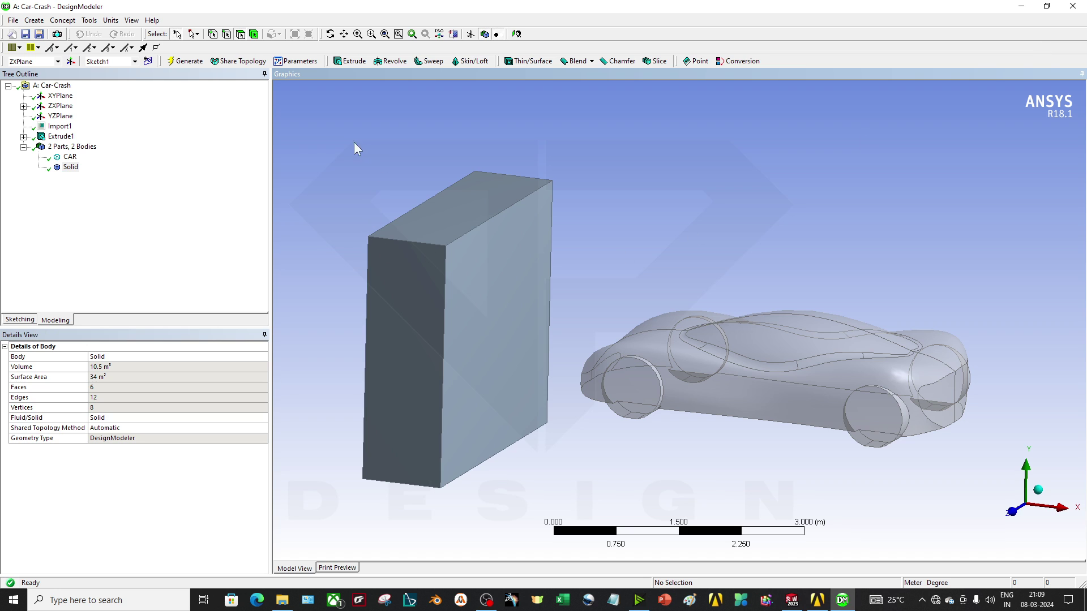
key(alt+F4)
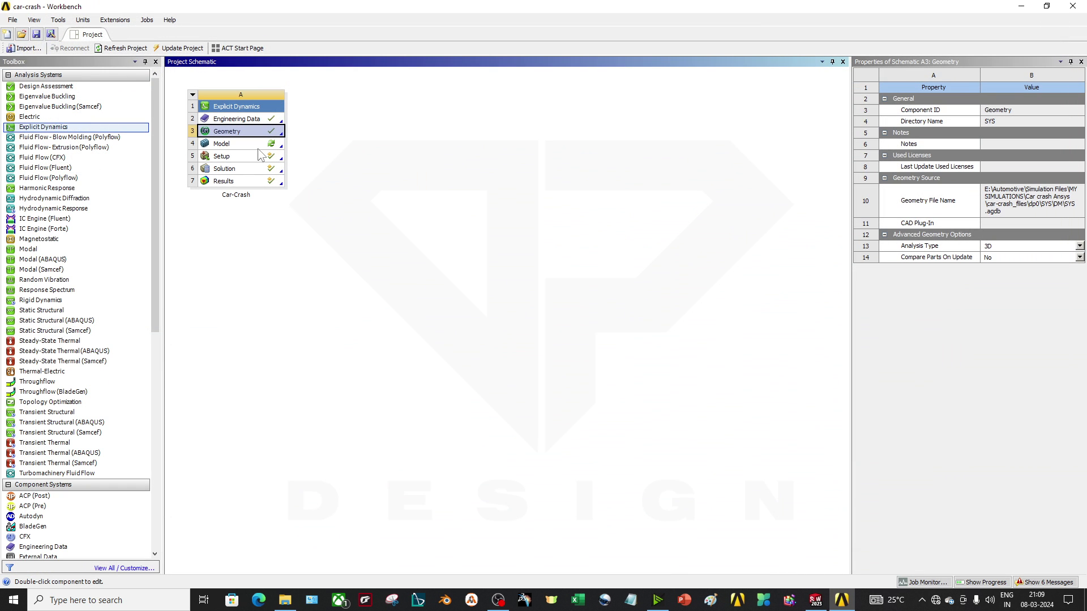
Edit the Car-Crash Model (A4) in Mechanical, answering Yes to re-read upstream data
click(267, 146)
right_click(272, 154)
click(292, 161)
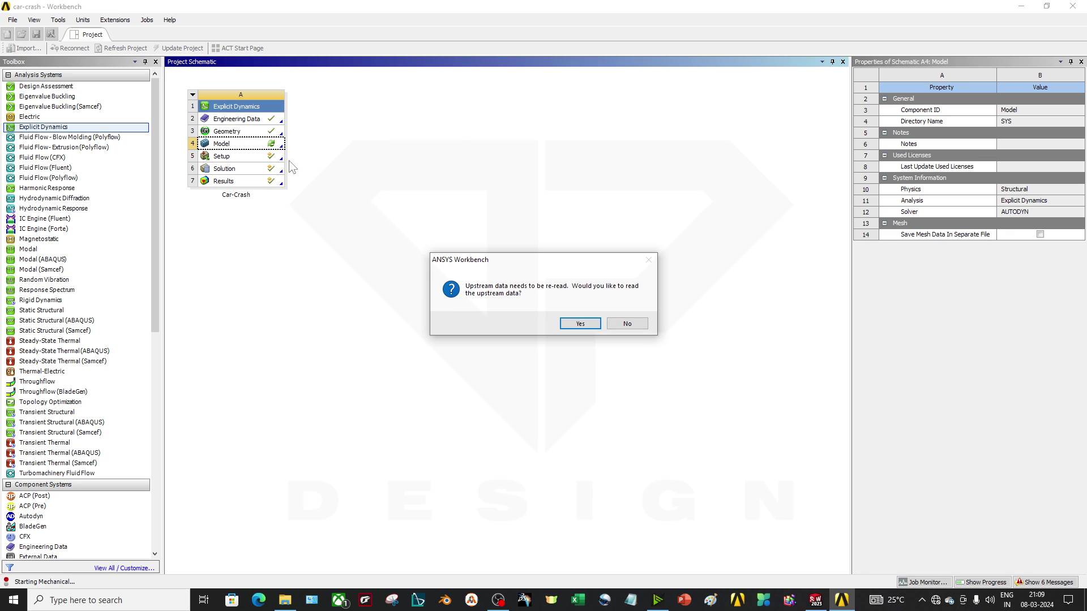
click(577, 325)
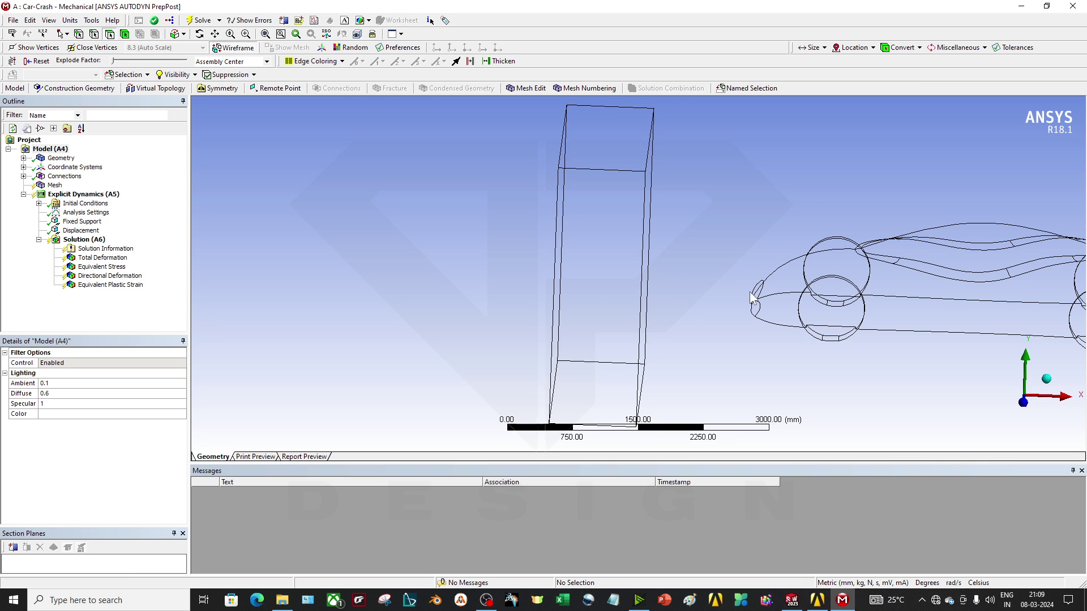
Expand Geometry, select the CAR and Solid bodies, and display them shaded
scroll(788, 293, up, 2)
scroll(788, 293, down, 2)
middle_drag(366, 308, 642, 301)
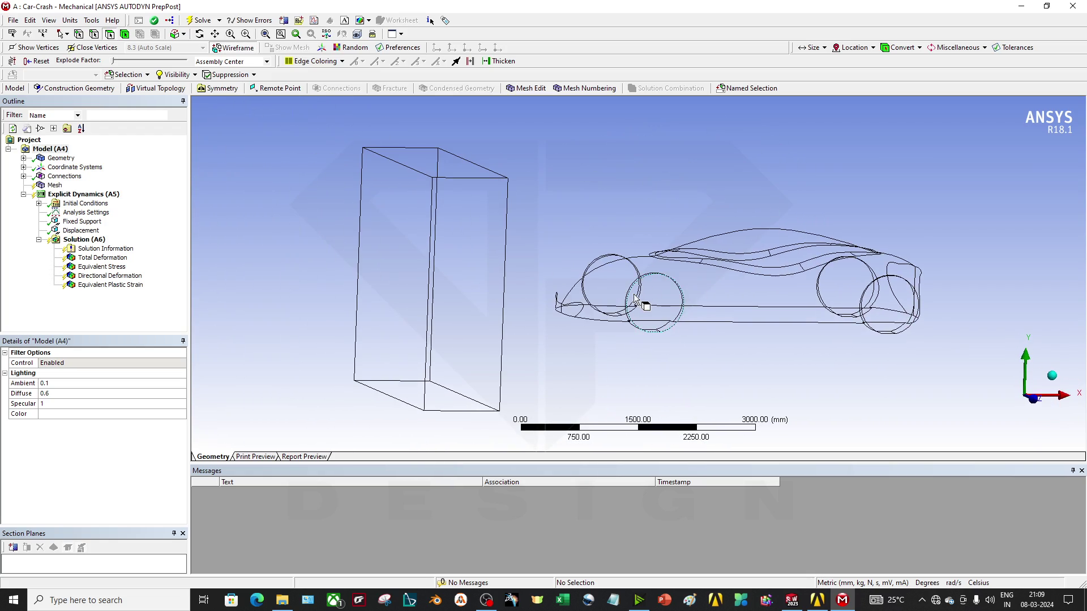
click(23, 158)
click(68, 167)
click(69, 177)
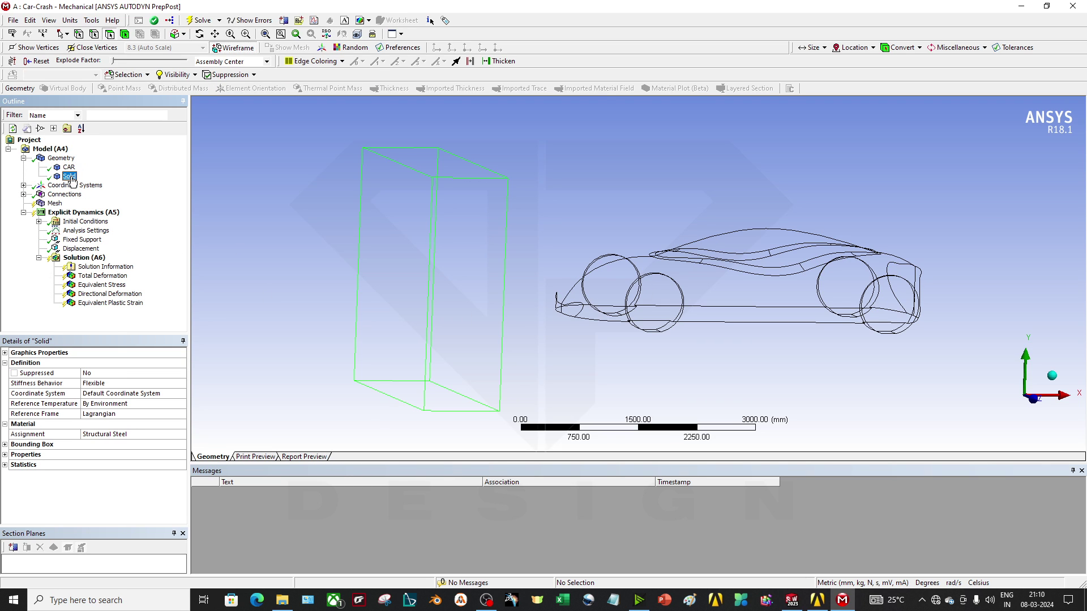
click(241, 50)
middle_drag(693, 218, 673, 249)
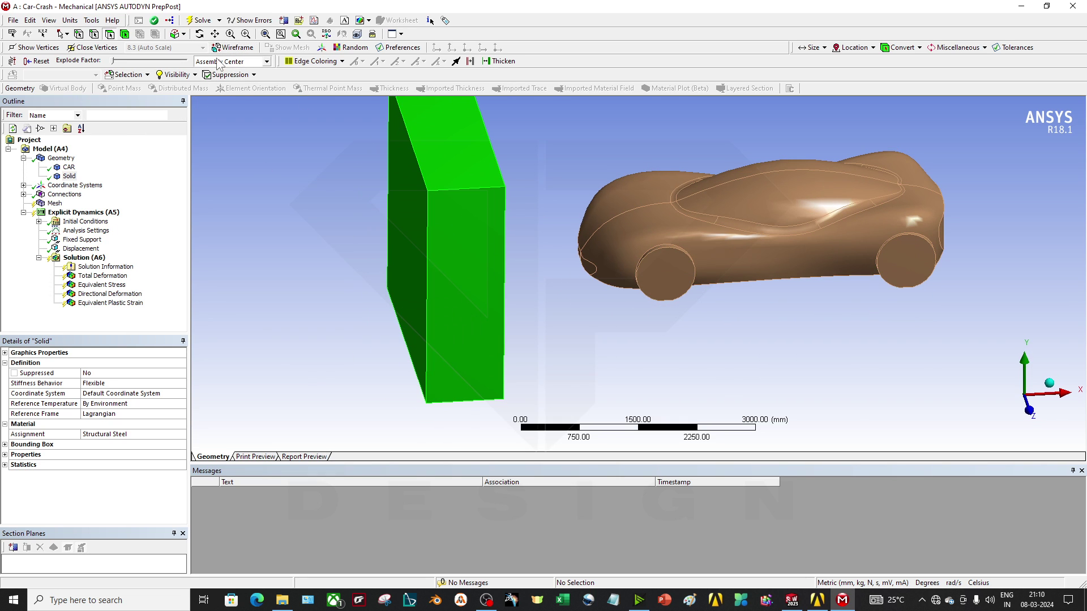
middle_drag(596, 182, 582, 250)
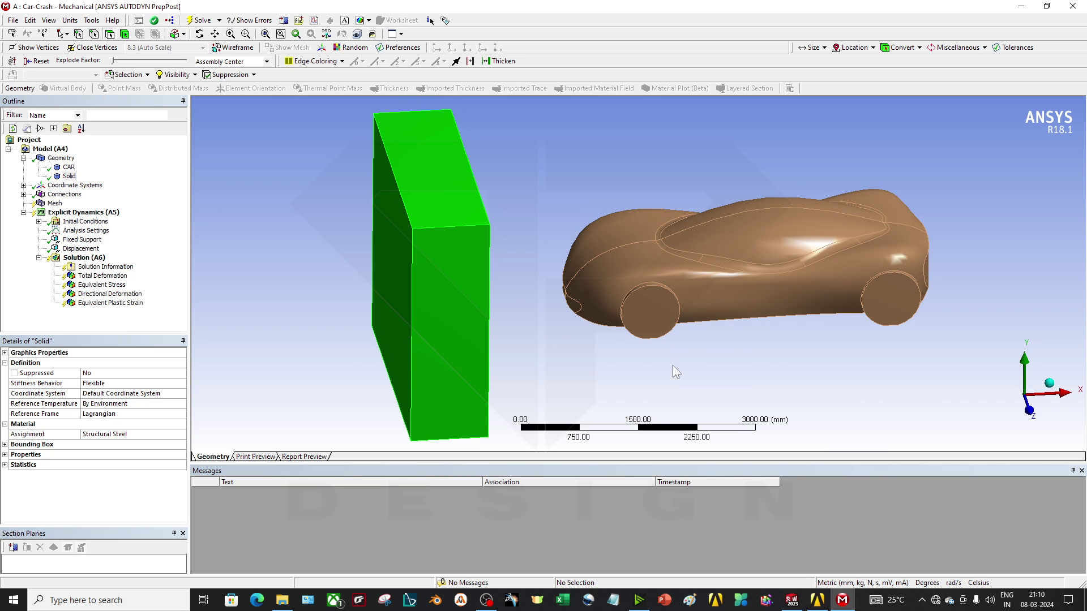
middle_drag(746, 336, 723, 341)
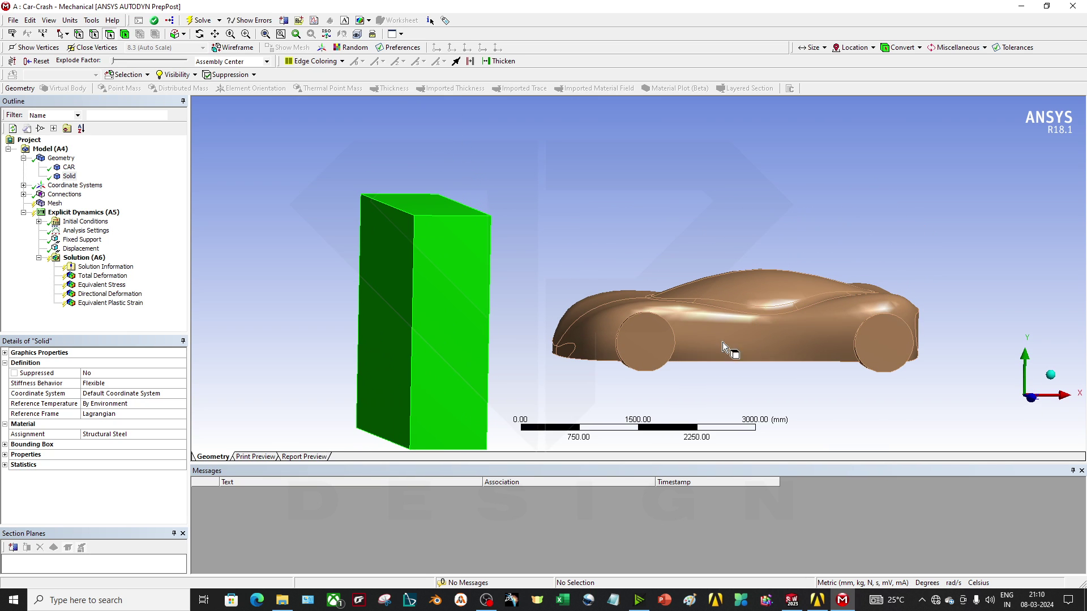
Reselect the CAR and wall bodies from new angles to review their details
click(69, 168)
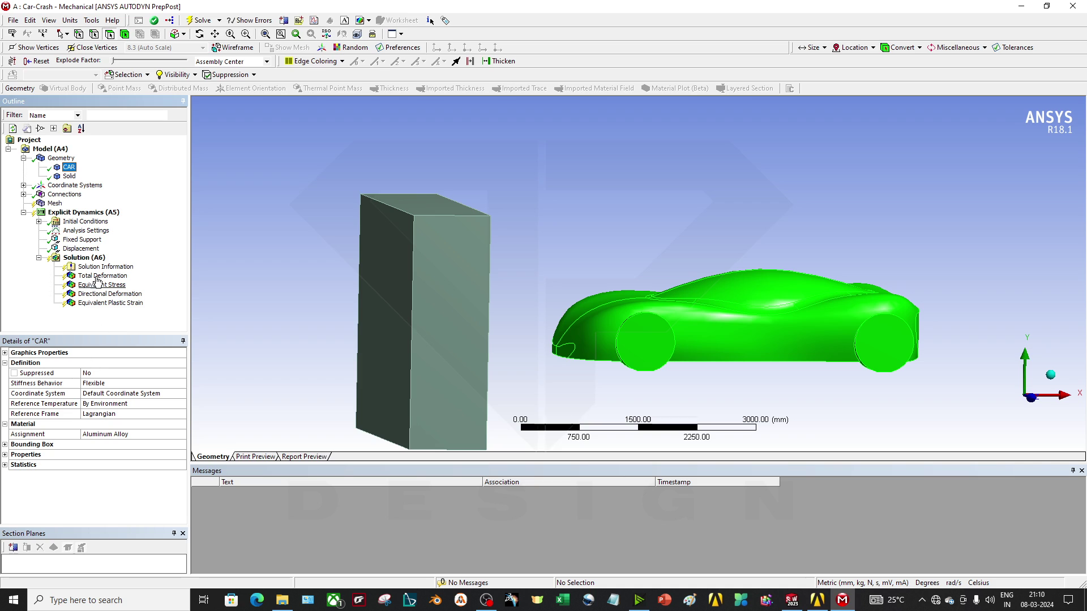
click(69, 176)
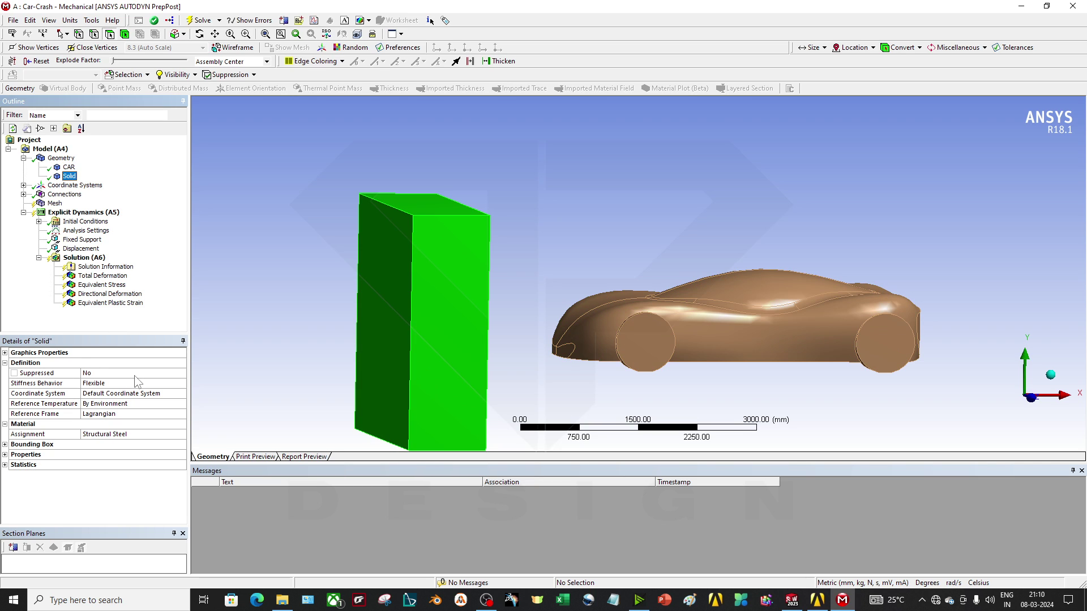
ctrl+middle_drag(510, 300, 529, 286)
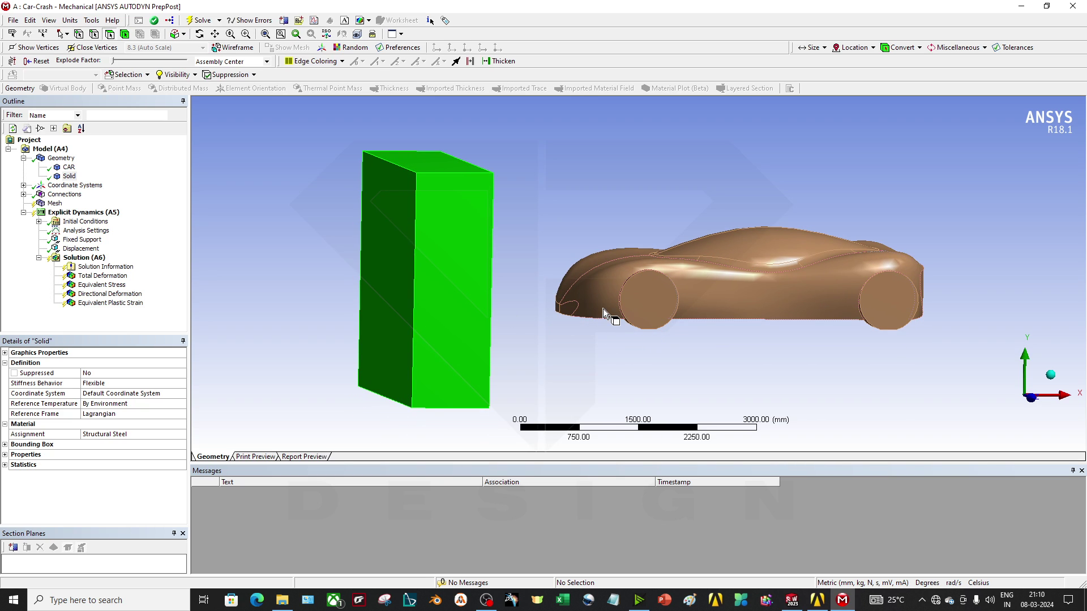
middle_drag(592, 274, 813, 261)
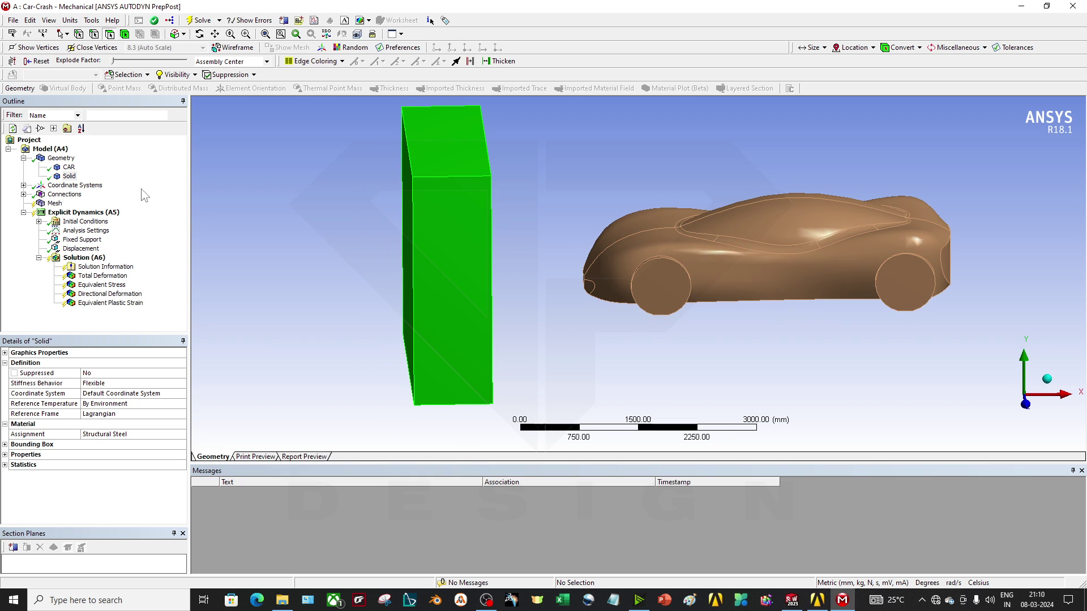
click(68, 168)
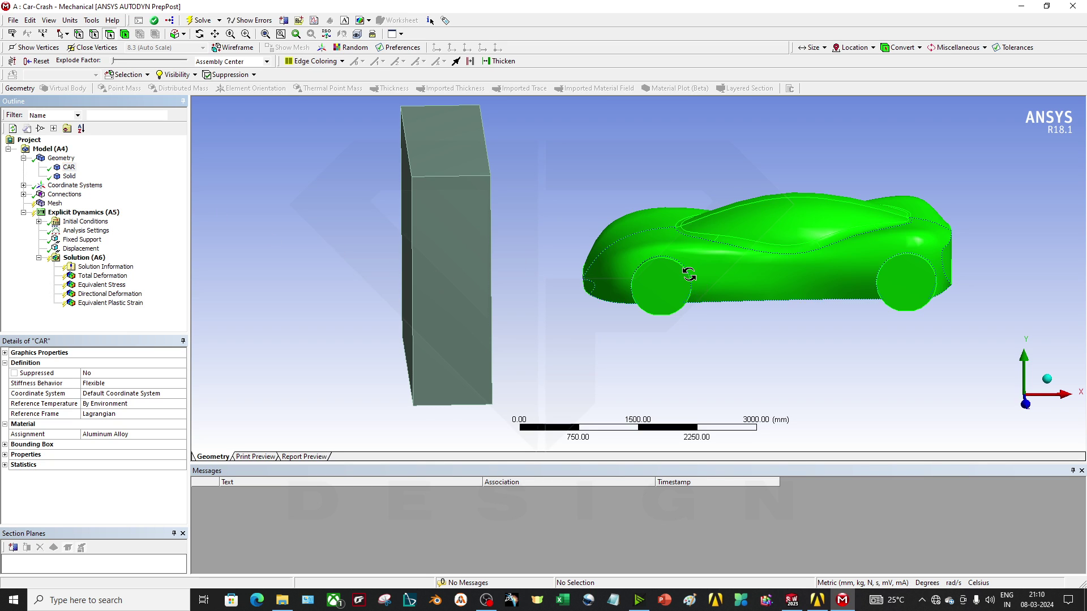
Confirm the car is Aluminum Alloy and the wall Structural Steel, then expand Connections
middle_drag(735, 266, 688, 281)
click(135, 435)
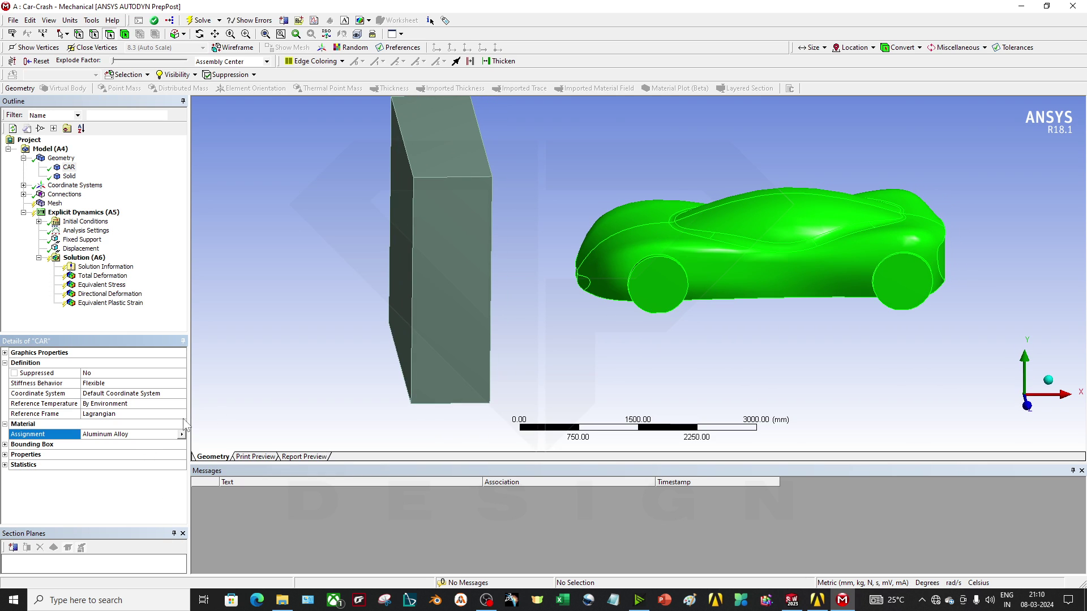
click(447, 259)
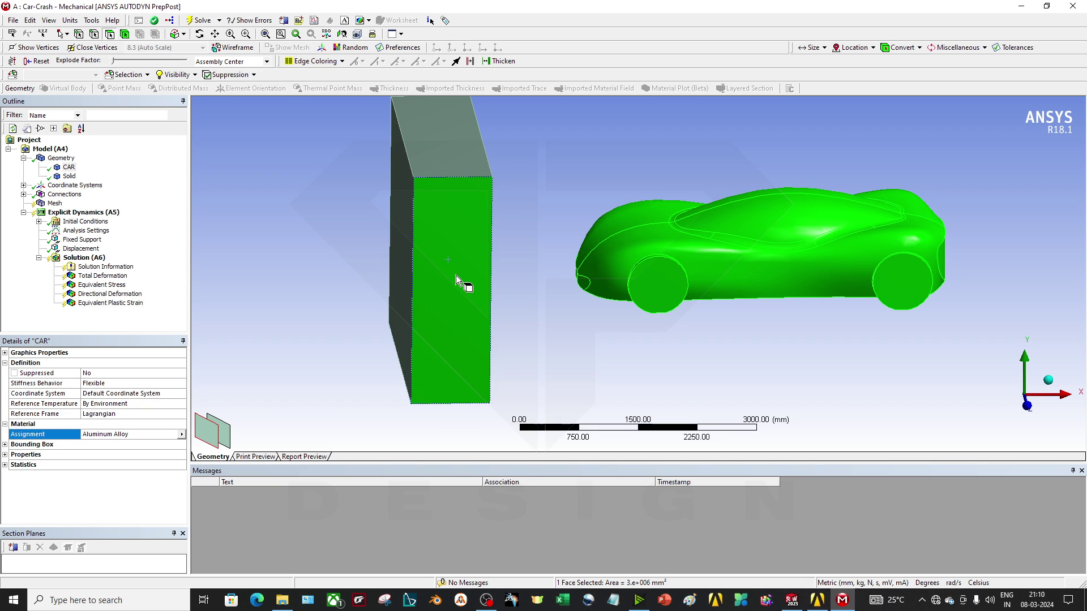
click(70, 177)
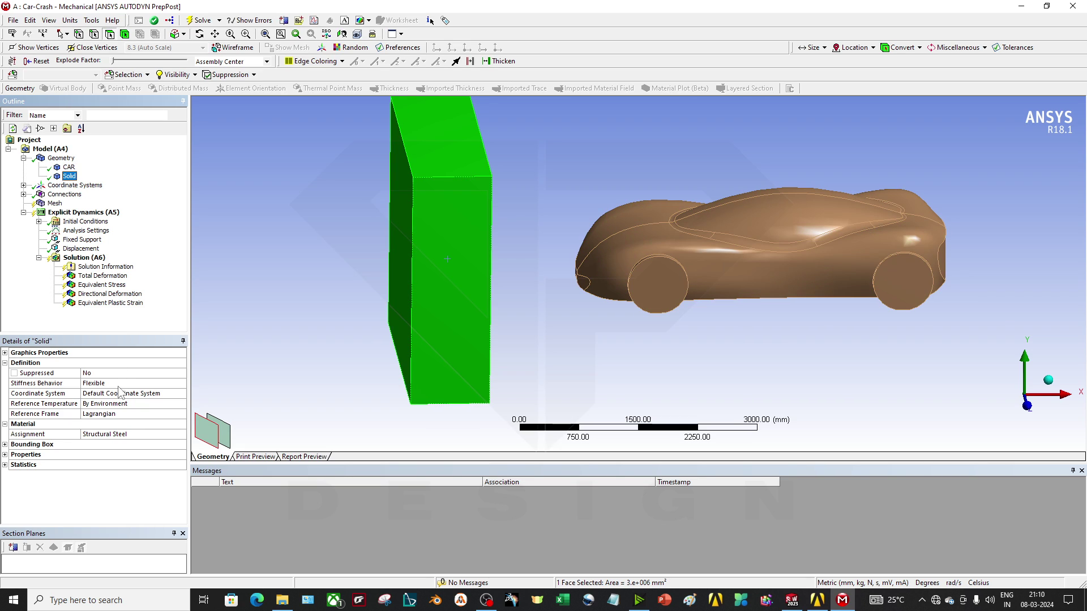
click(121, 434)
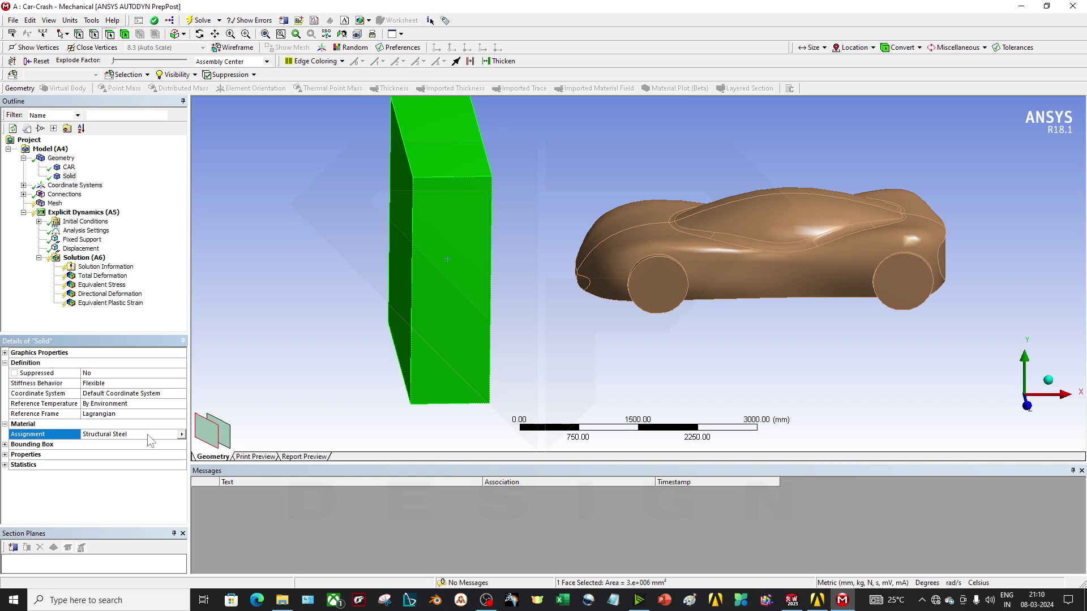
scroll(654, 317, up, 2)
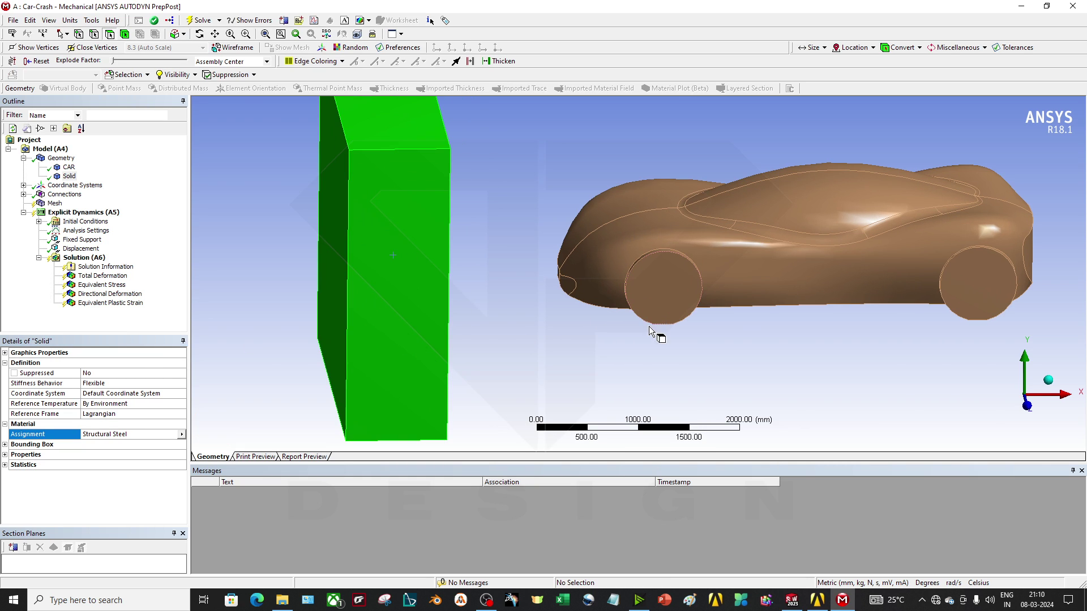
click(24, 194)
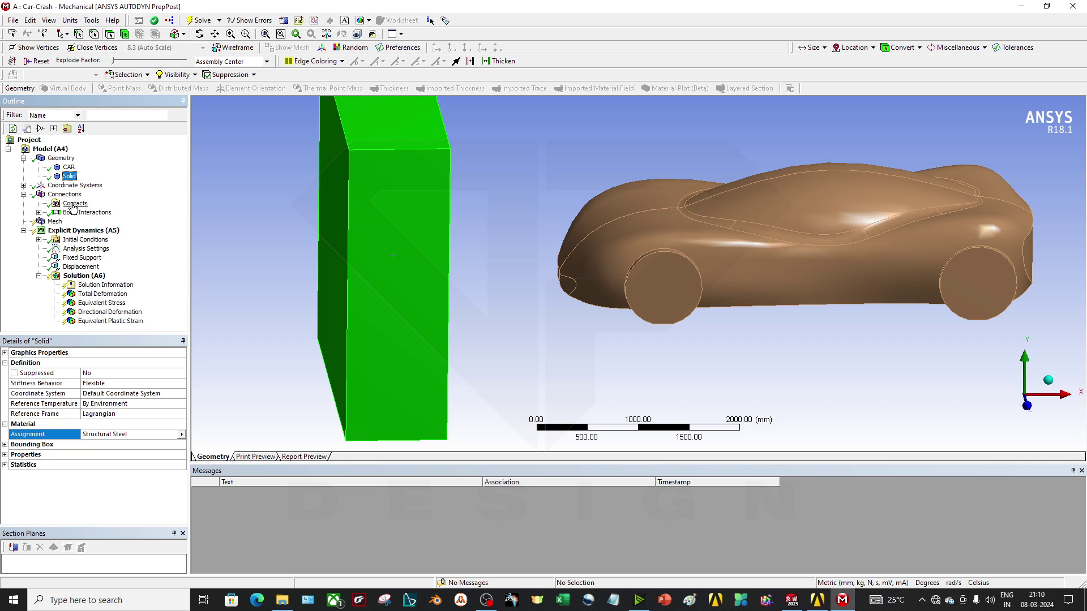
Expand Body Interactions and select the Body Interaction item
click(38, 213)
click(85, 214)
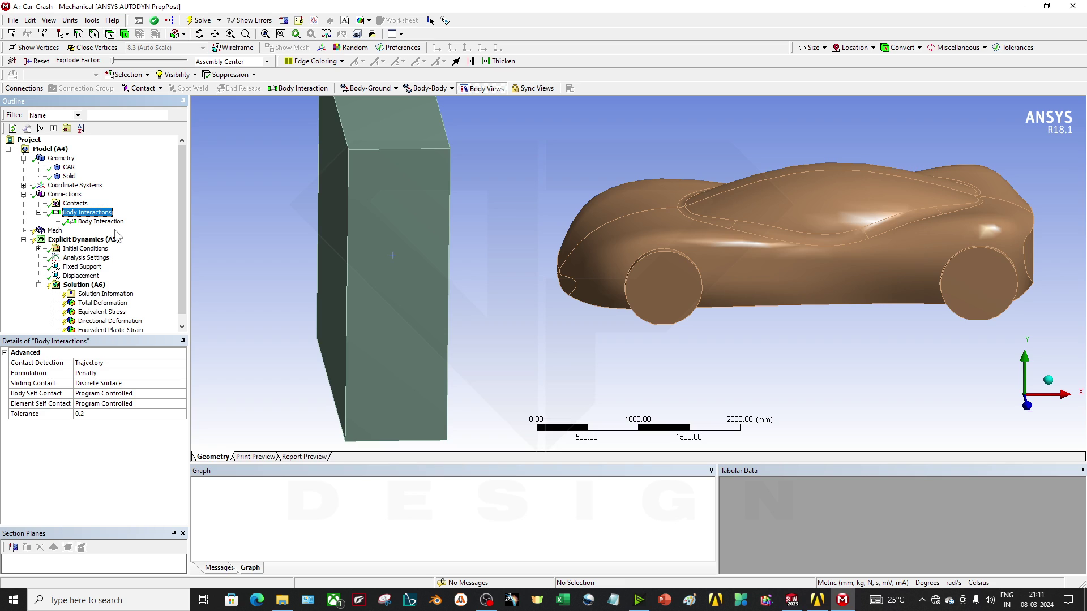
click(101, 221)
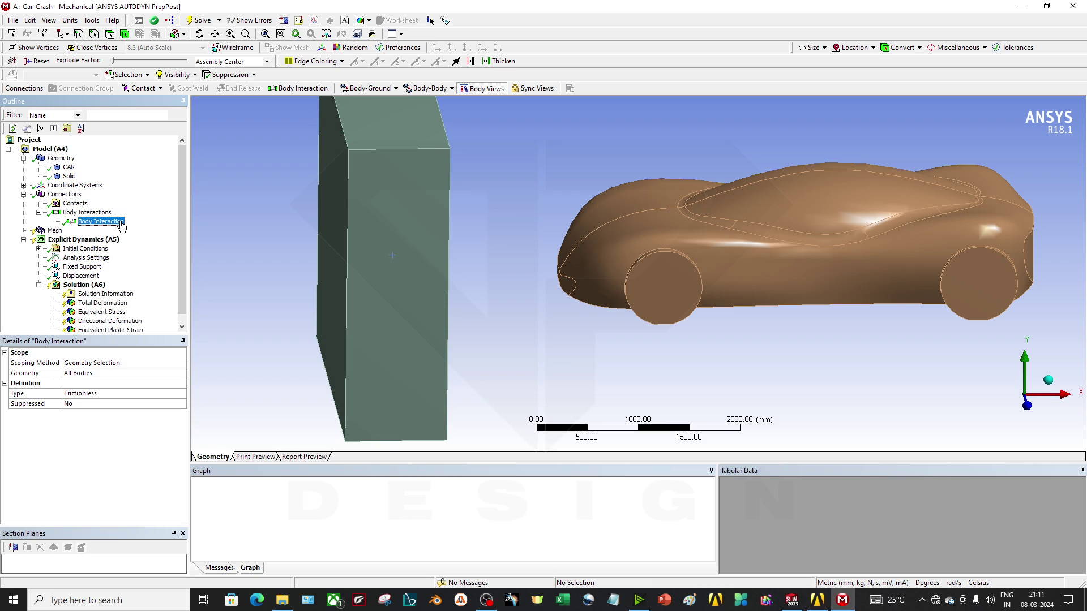
Try Frictional and Bonded types, then set the Body Interaction back to Frictionless
click(87, 393)
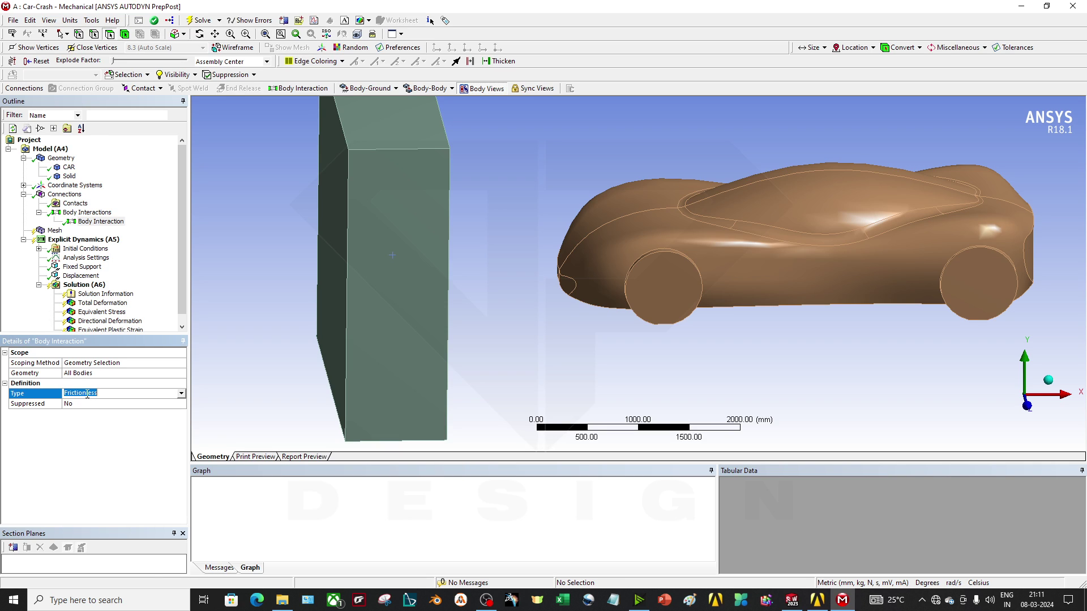
click(181, 394)
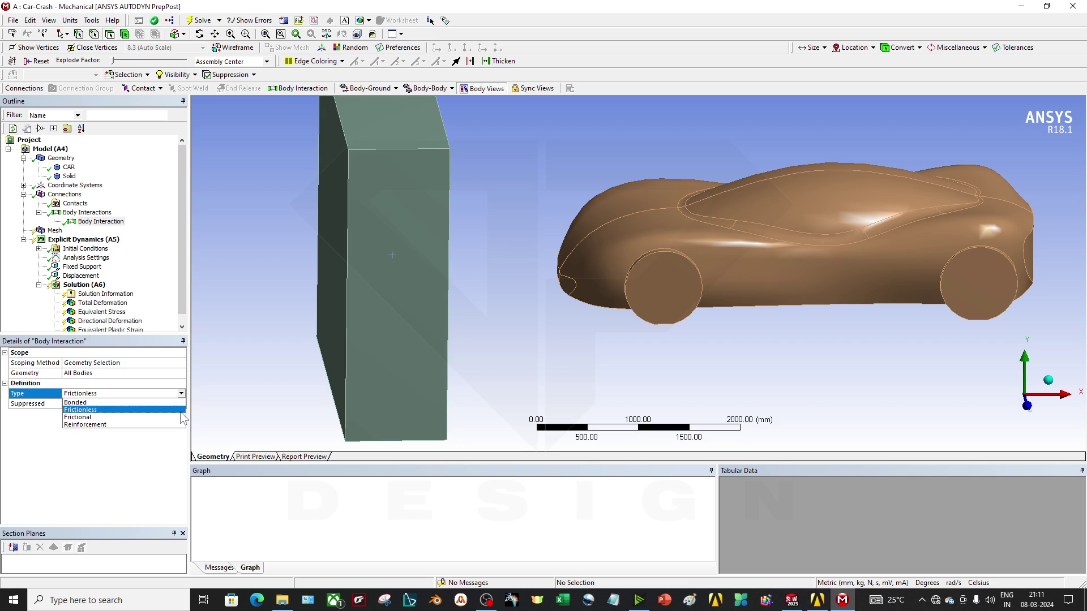
click(178, 417)
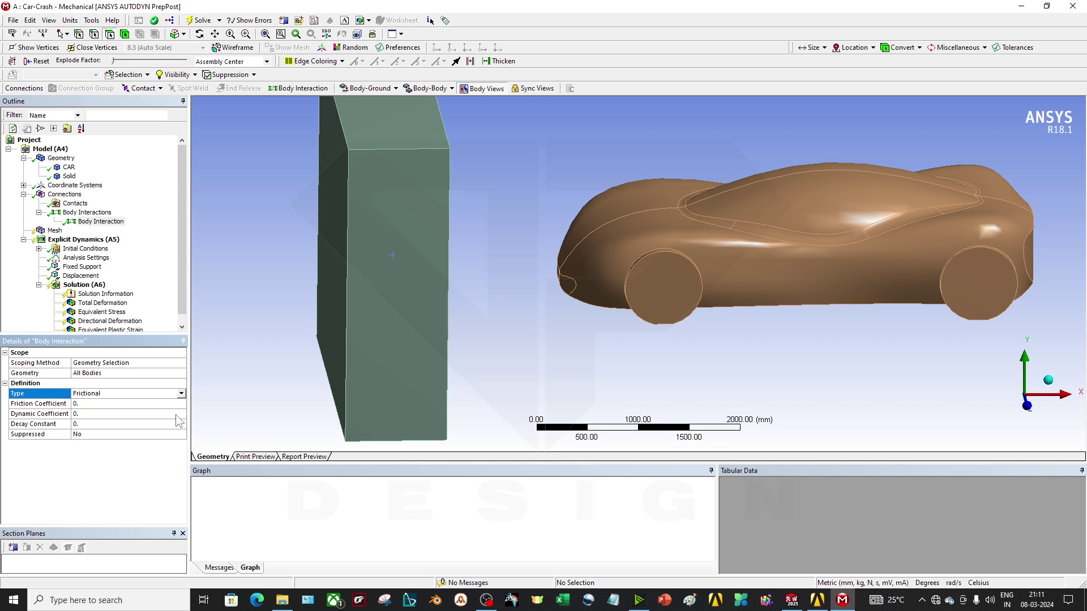
click(181, 393)
click(172, 398)
click(182, 393)
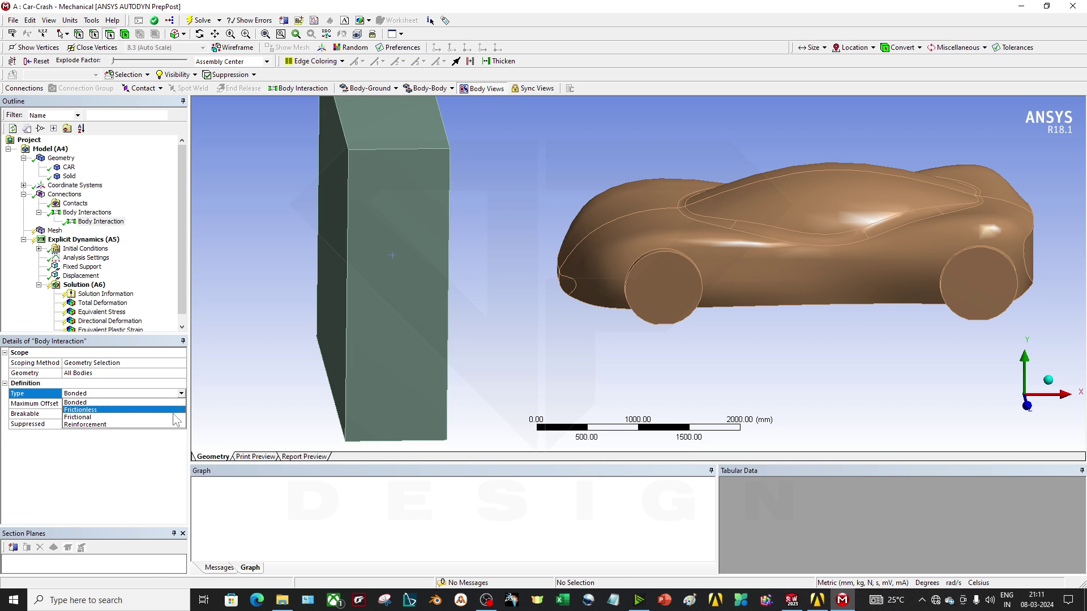
click(184, 408)
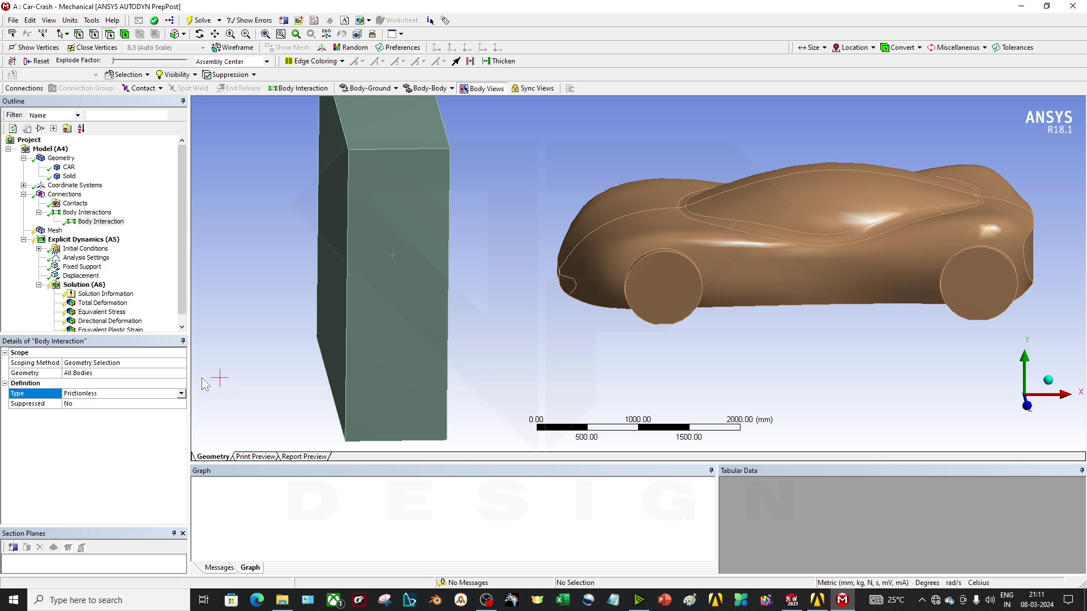
scroll(529, 333, up, 3)
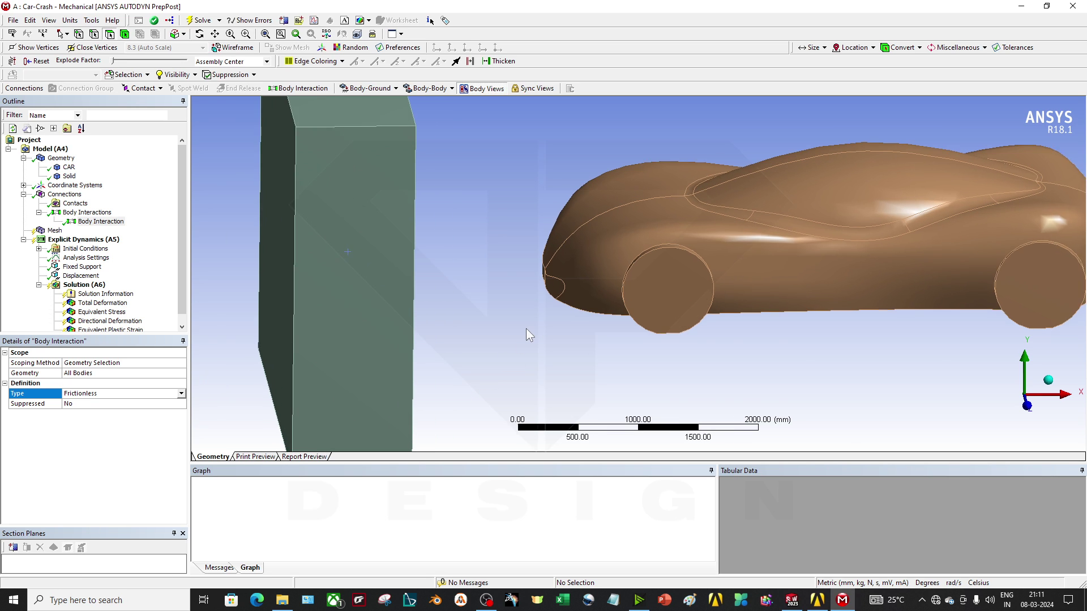
Generate the mesh for the car and wall bodies with Update
scroll(529, 333, down, 4)
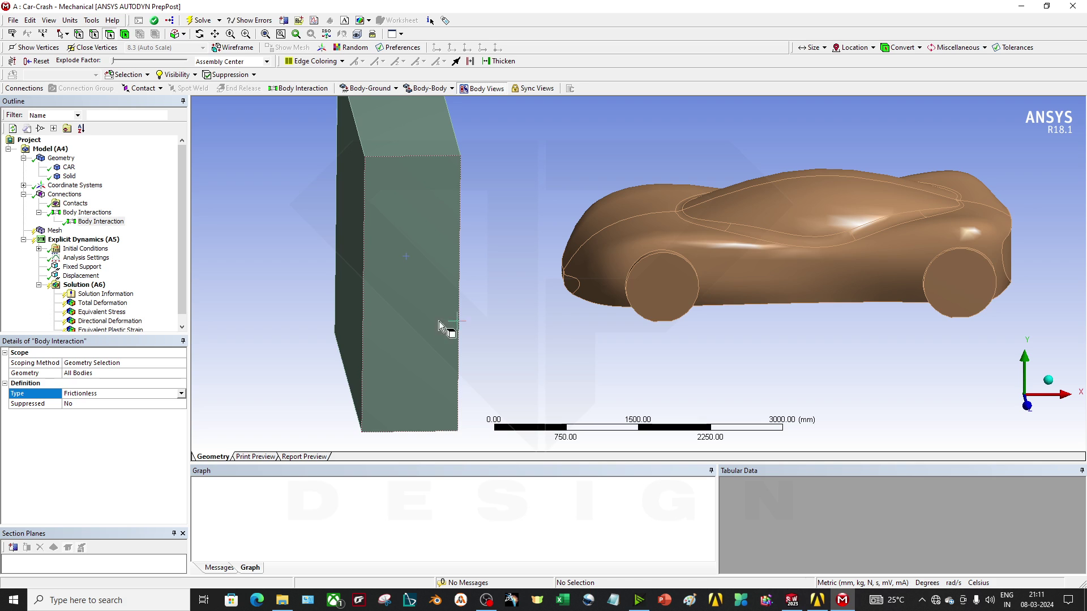
scroll(544, 300, down, 1)
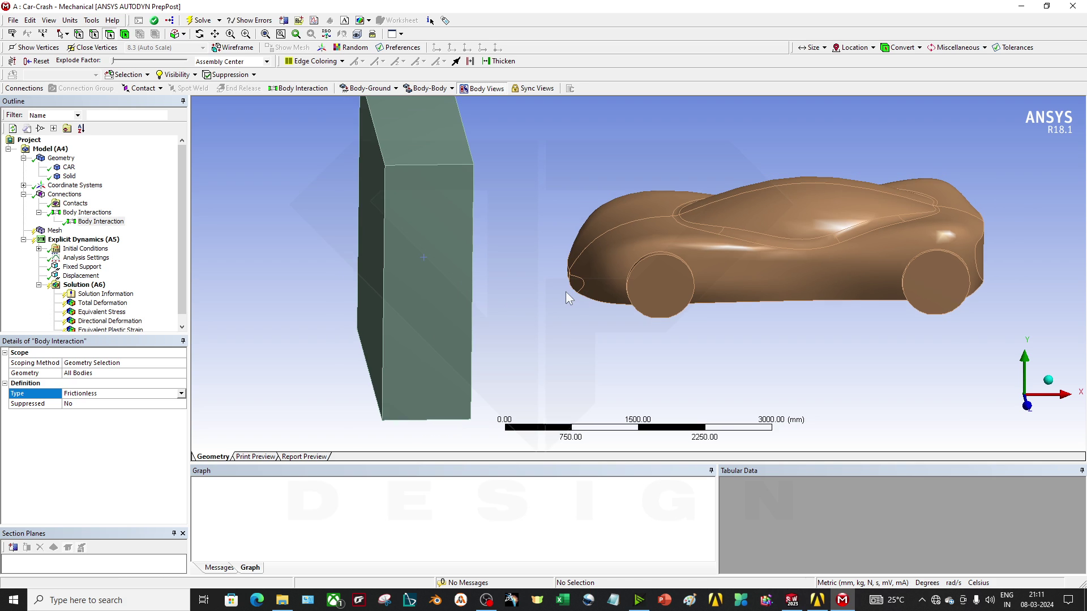
click(54, 231)
scroll(704, 286, up, 3)
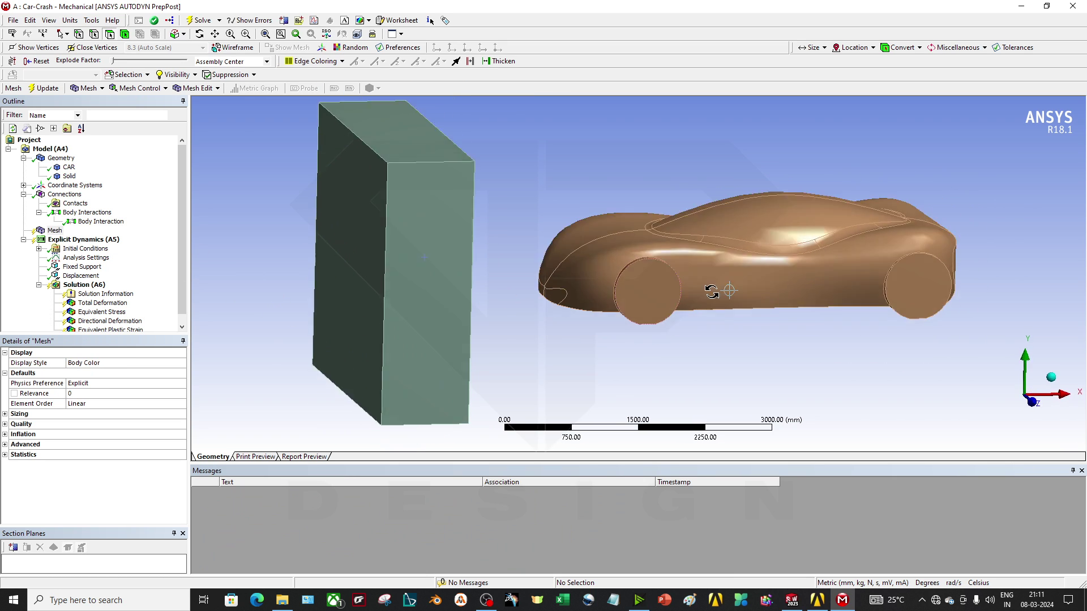
right_click(55, 231)
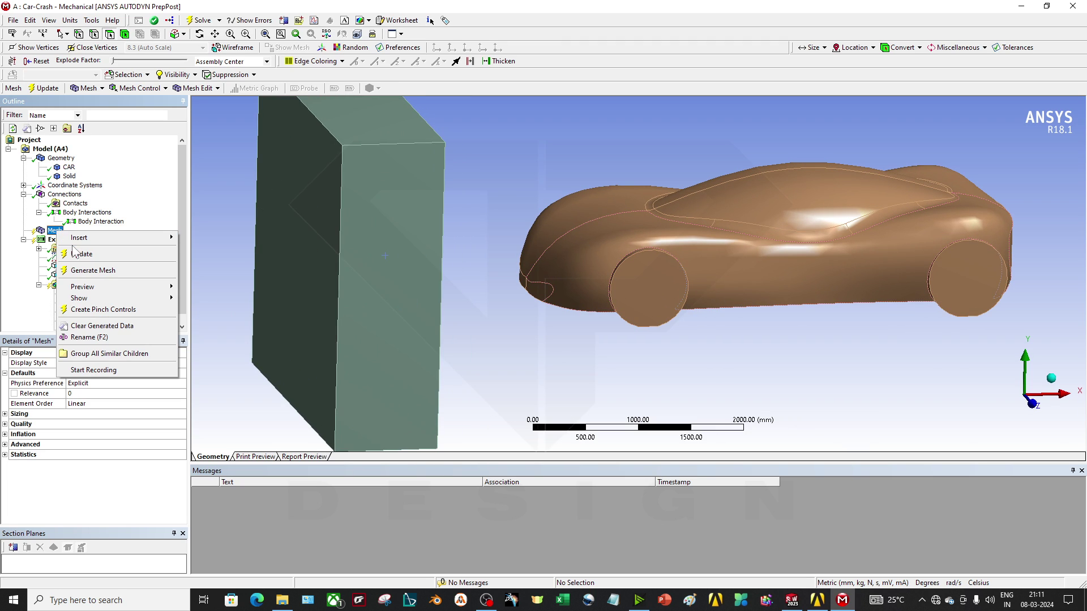
click(78, 254)
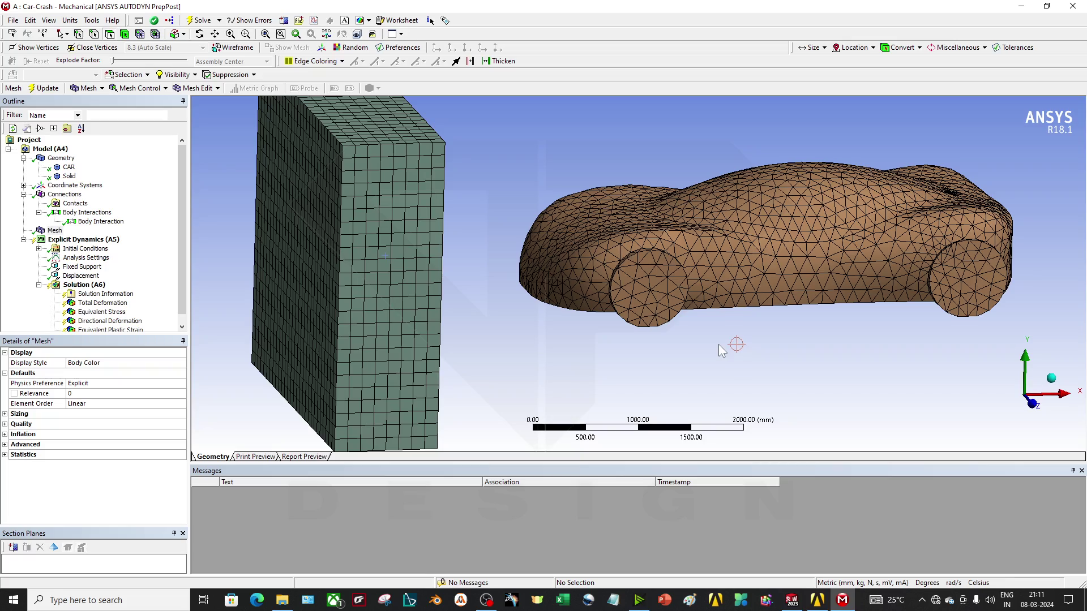
Rotate and pan to inspect the hex wall mesh and tetrahedral car mesh
scroll(677, 300, down, 3)
middle_drag(678, 297, 708, 328)
scroll(702, 299, down, 2)
scroll(707, 328, up, 4)
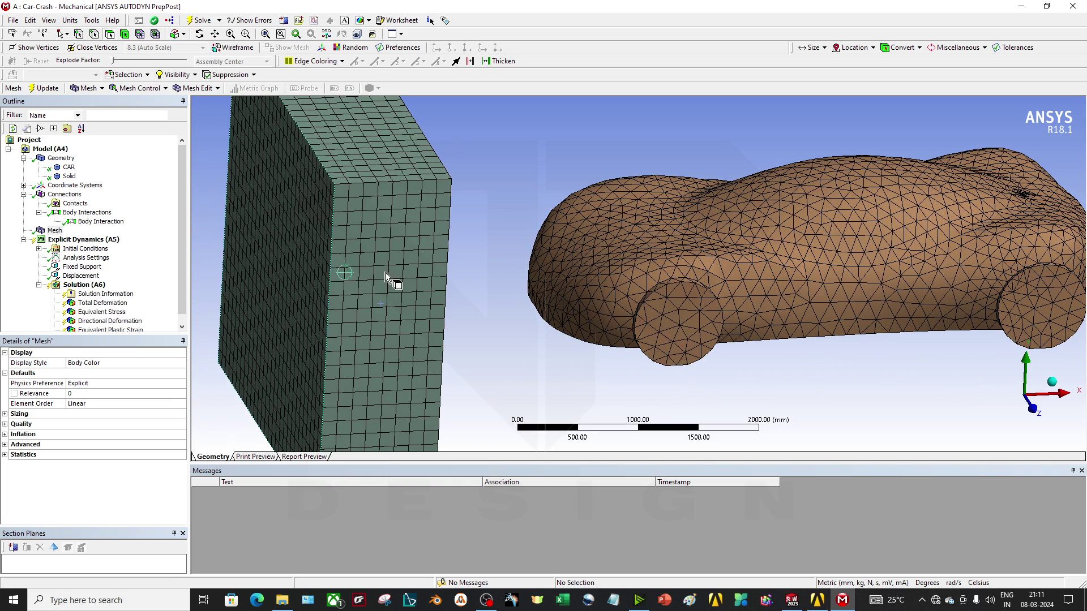
scroll(447, 288, up, 2)
scroll(641, 299, down, 3)
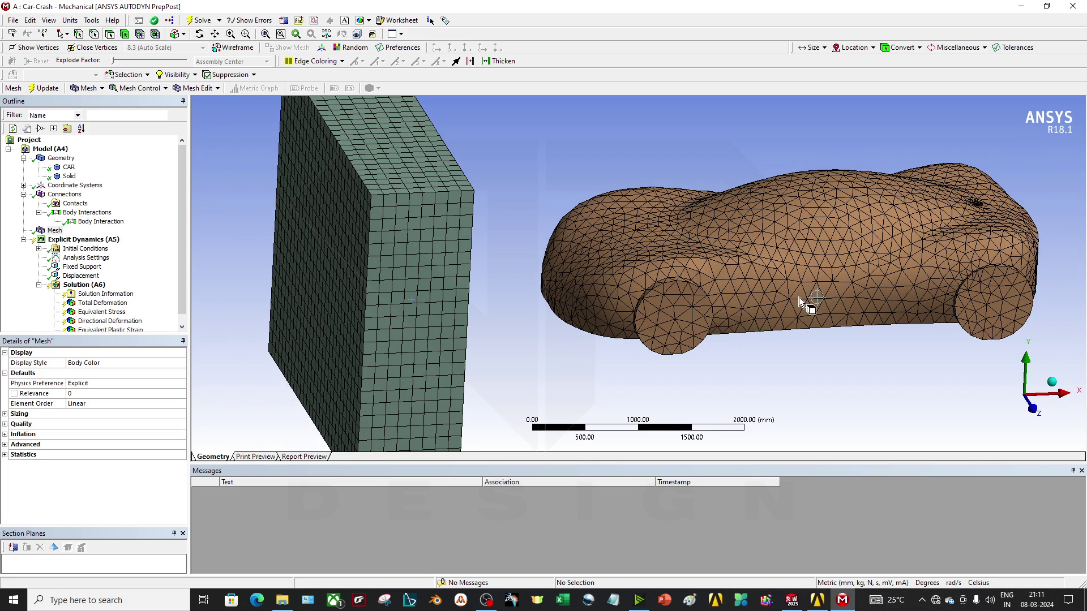
middle_drag(793, 295, 786, 286)
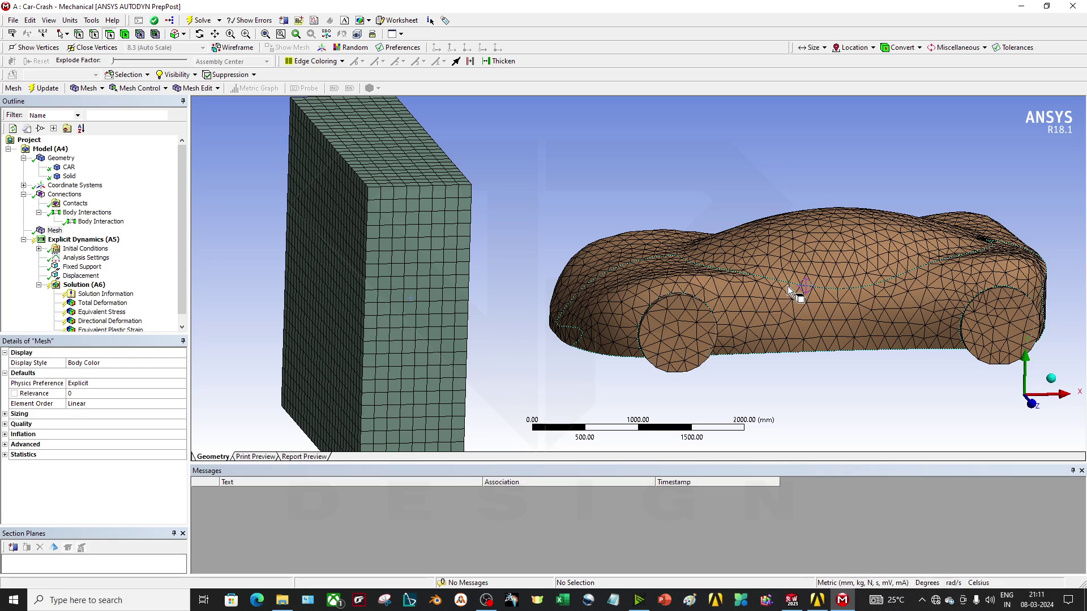
middle_drag(769, 356, 678, 348)
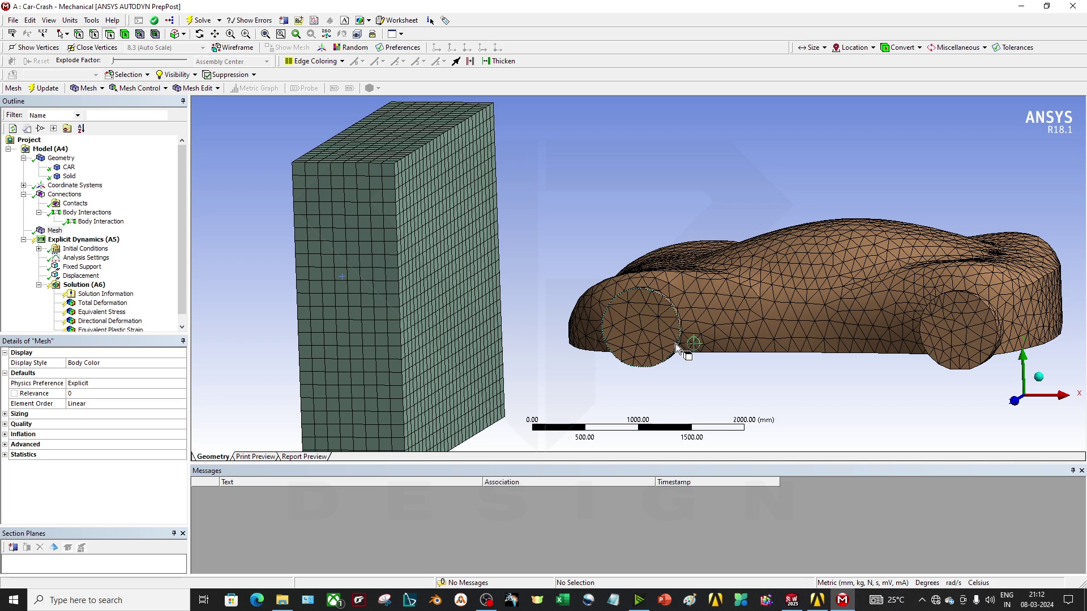
ctrl+middle_drag(798, 346, 660, 350)
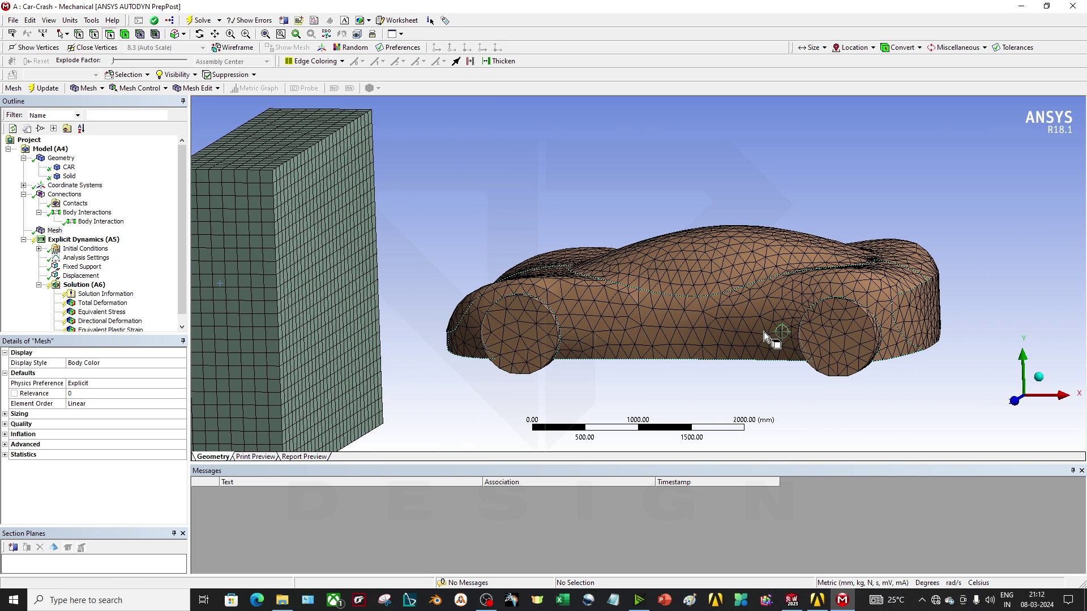
ctrl+middle_drag(793, 324, 627, 353)
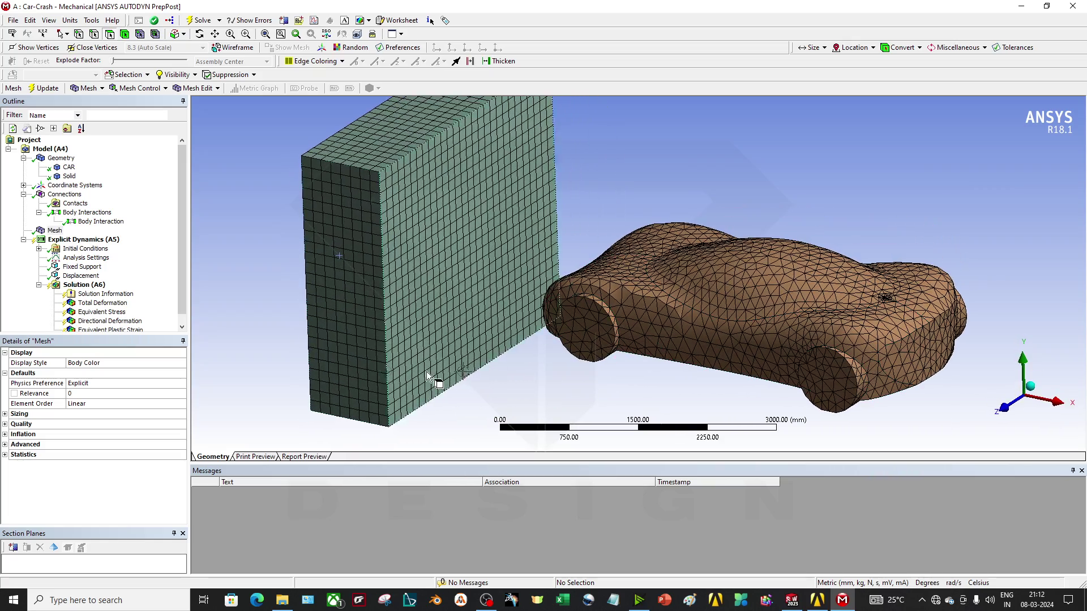
Expand Initial Conditions and select the car's Velocity condition
click(39, 248)
click(92, 258)
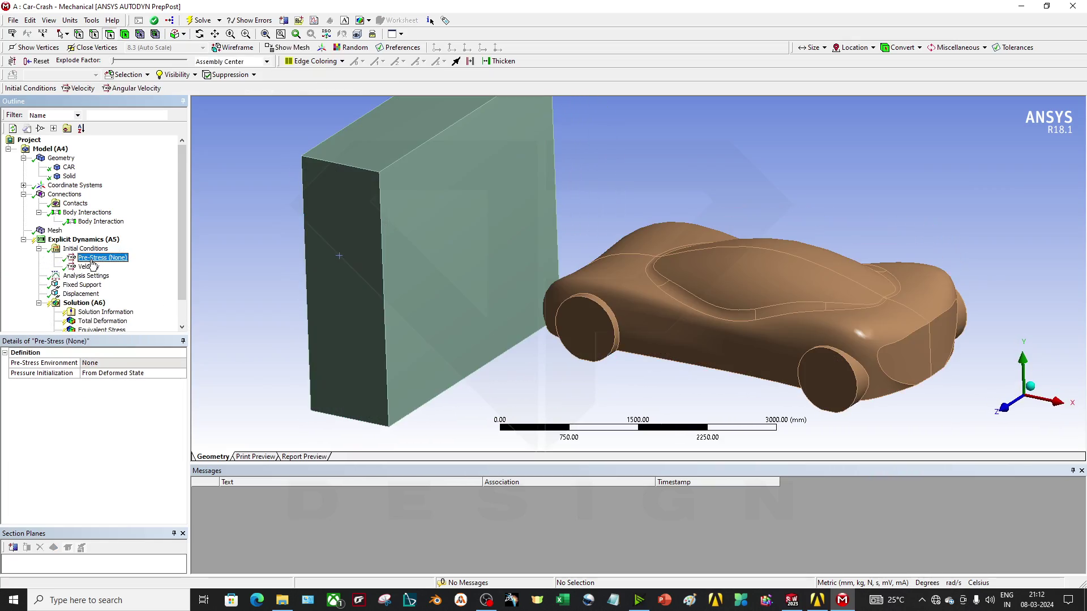
click(88, 267)
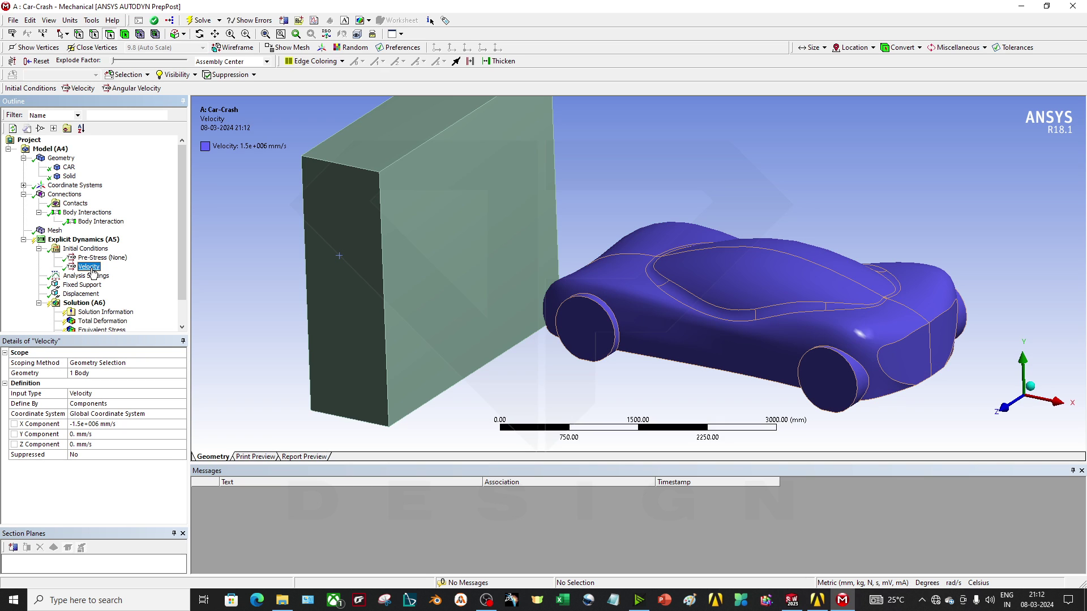
key(Up)
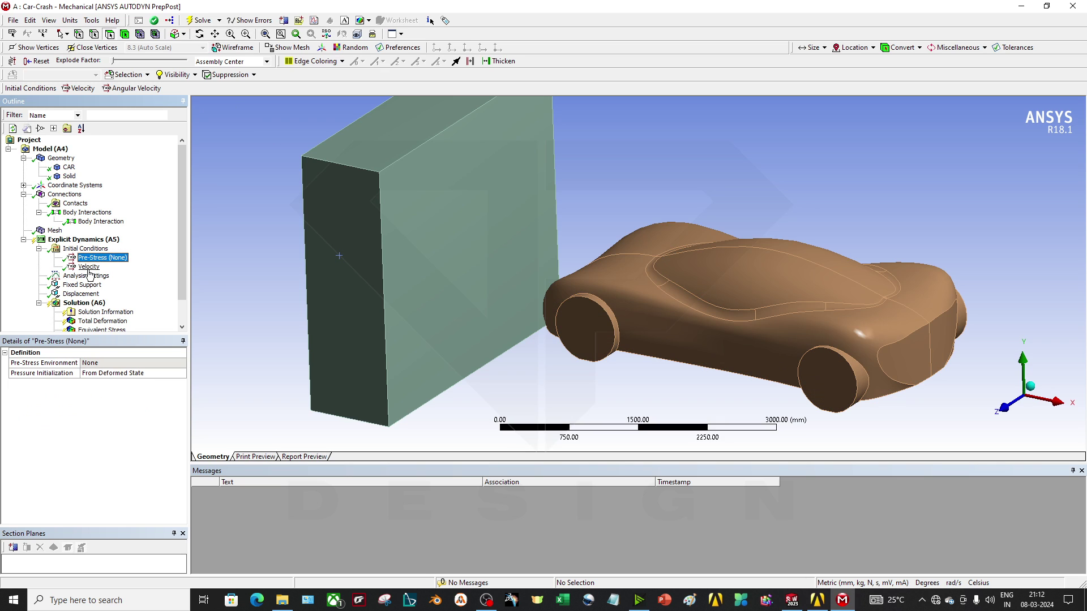
key(Down)
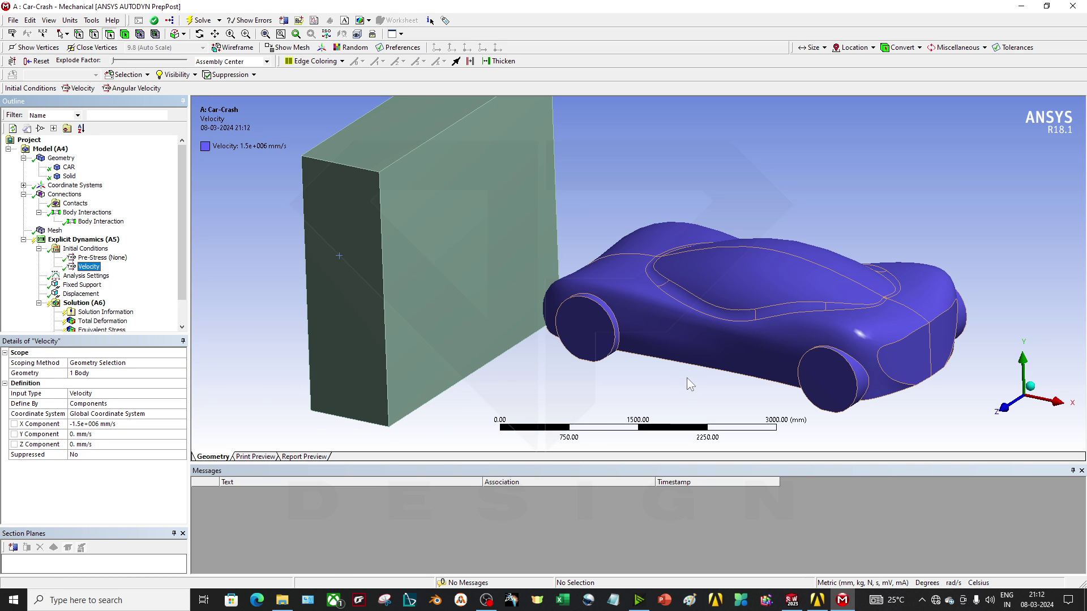
middle_drag(565, 368, 731, 360)
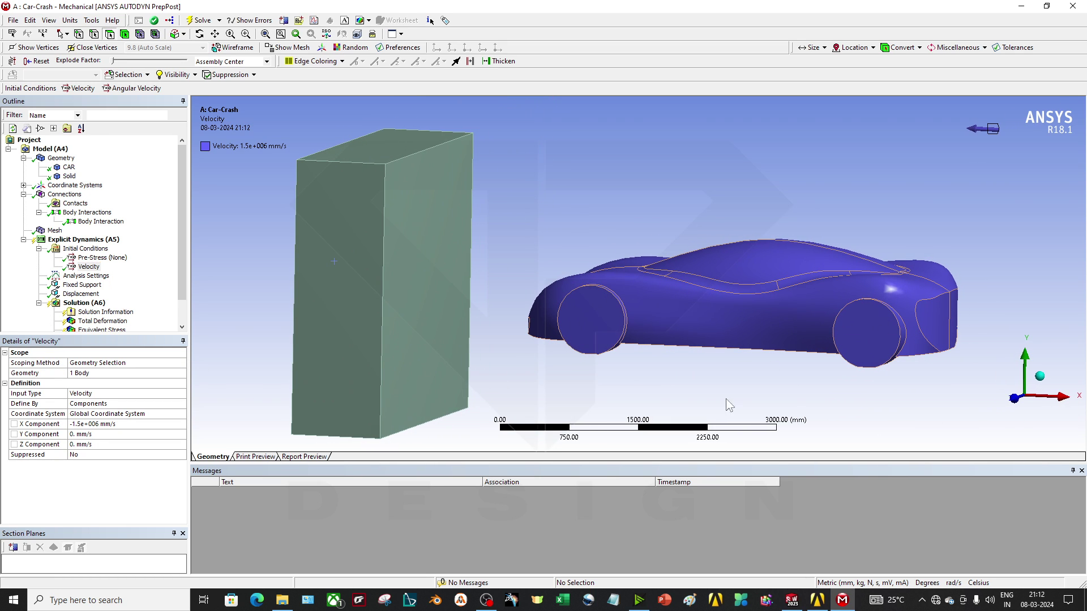
middle_drag(967, 280, 827, 311)
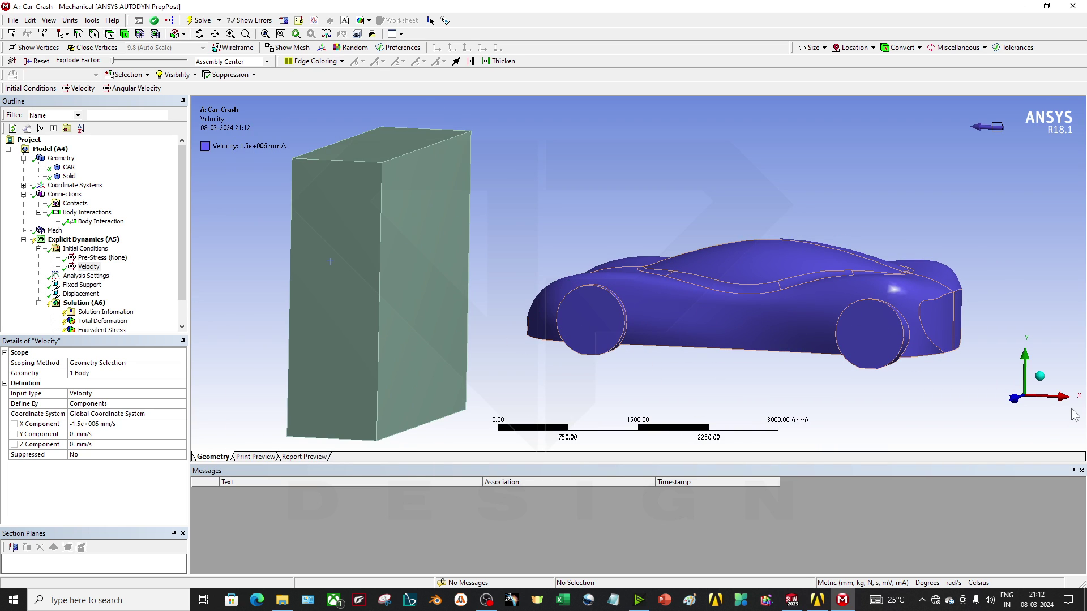
ctrl+middle_drag(842, 395, 794, 395)
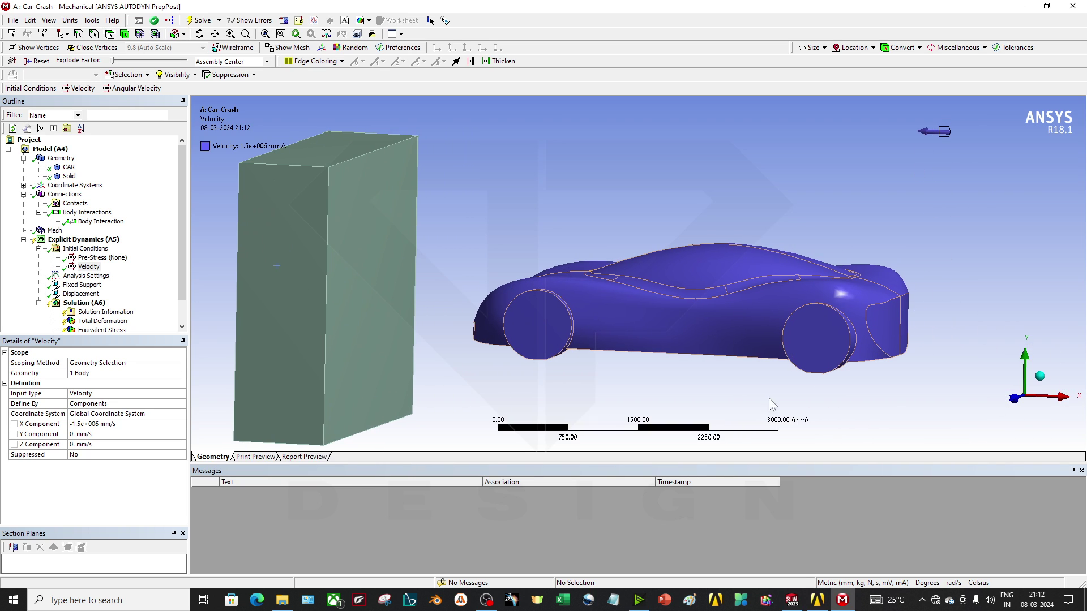
Set the velocity to X -1500000 mm/s, with Y and Z at 0
click(97, 424)
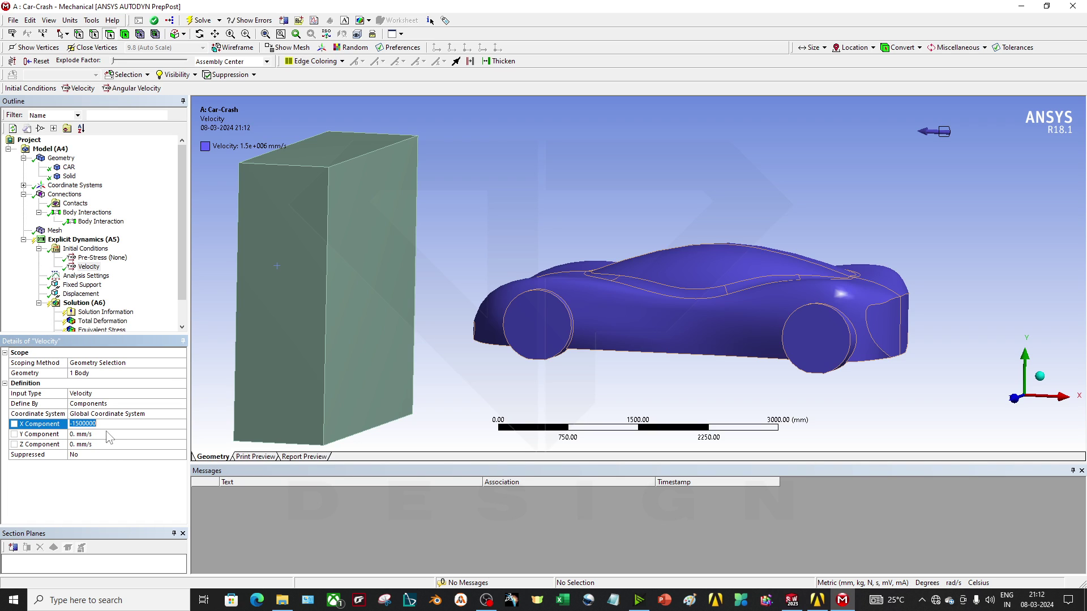
click(101, 435)
click(102, 444)
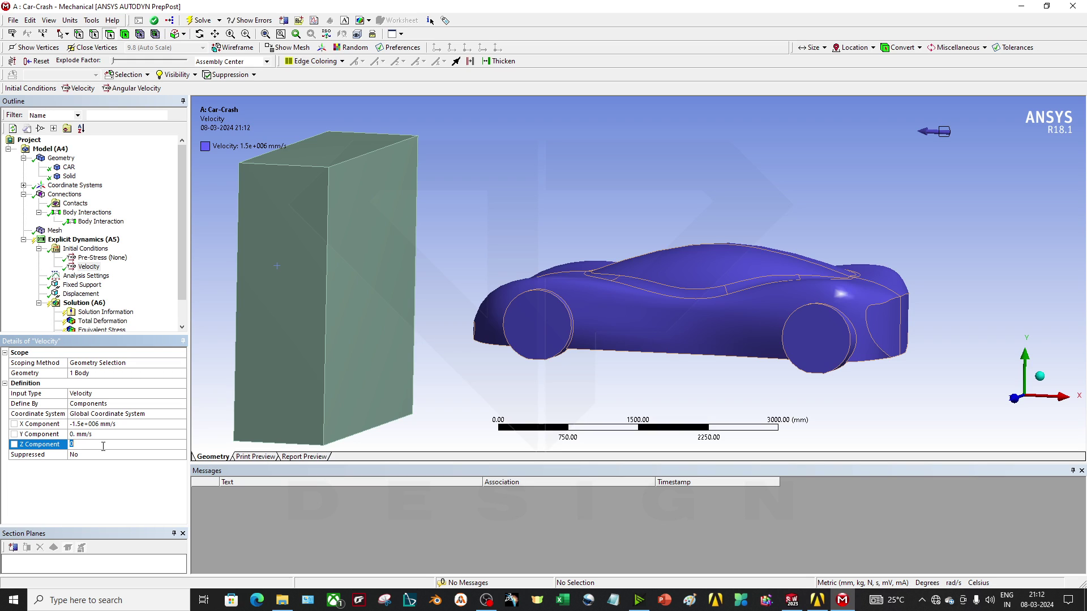
click(116, 424)
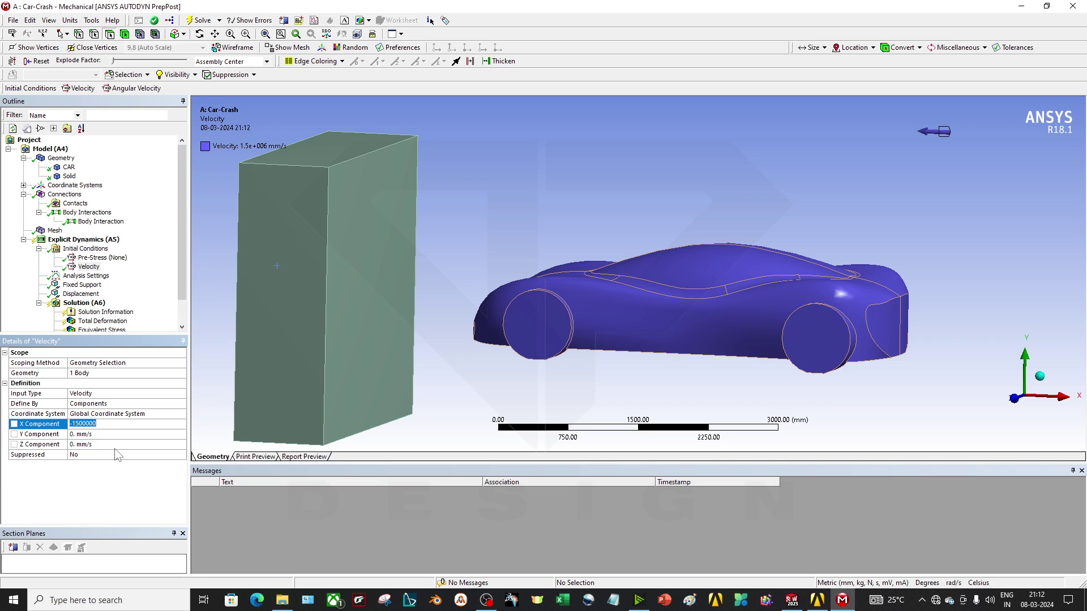
key(Tab)
key(Tab)
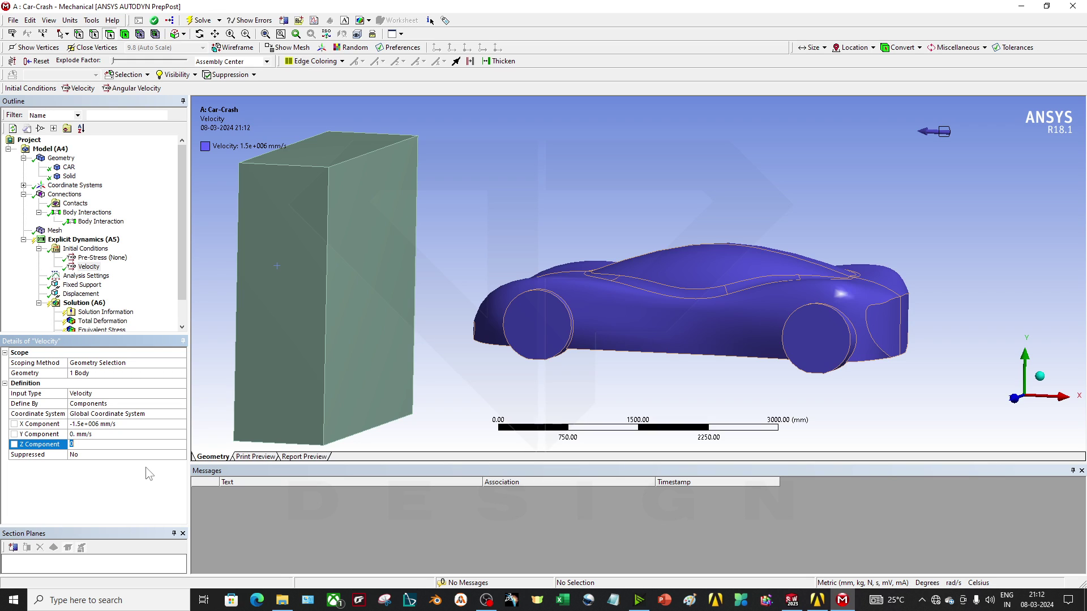
Set Analysis Settings to 1e+07 maximum cycles, 0.025 s end time, 0.1 maximum energy error
click(85, 275)
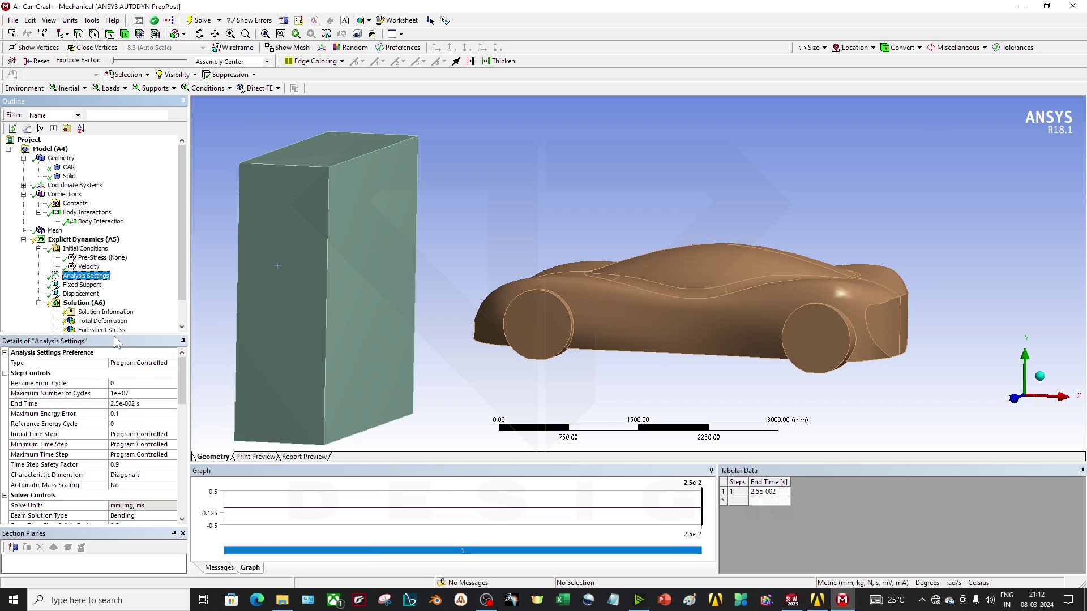
click(139, 393)
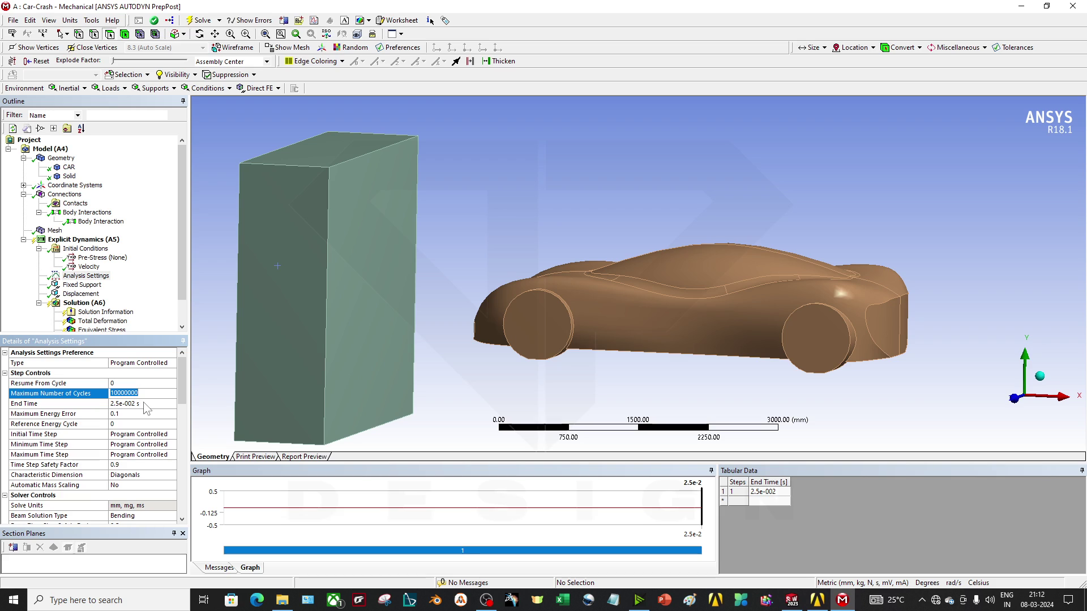
click(144, 405)
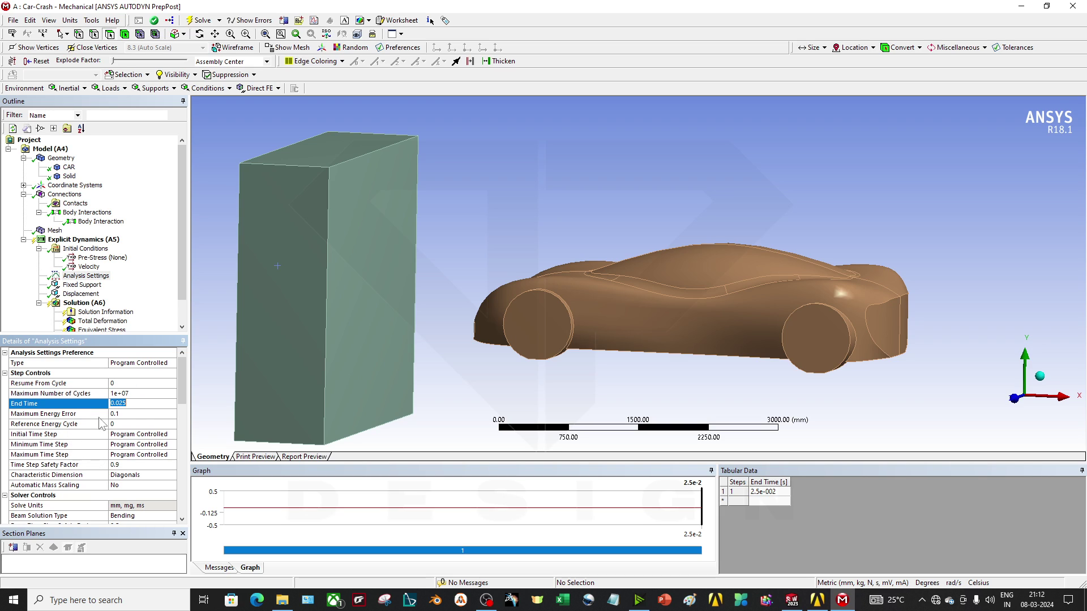
click(80, 414)
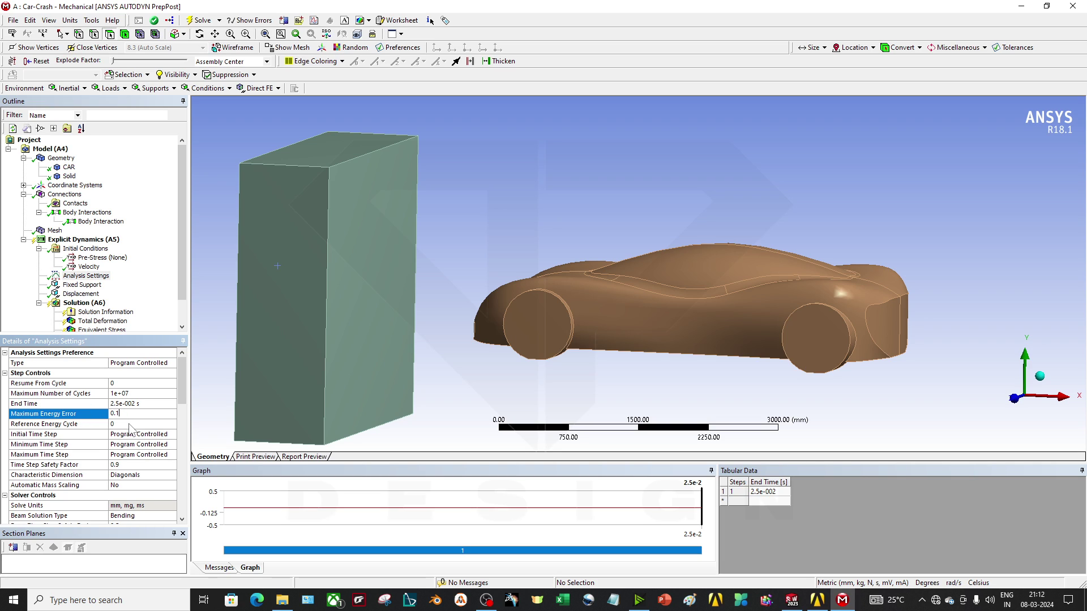
click(79, 425)
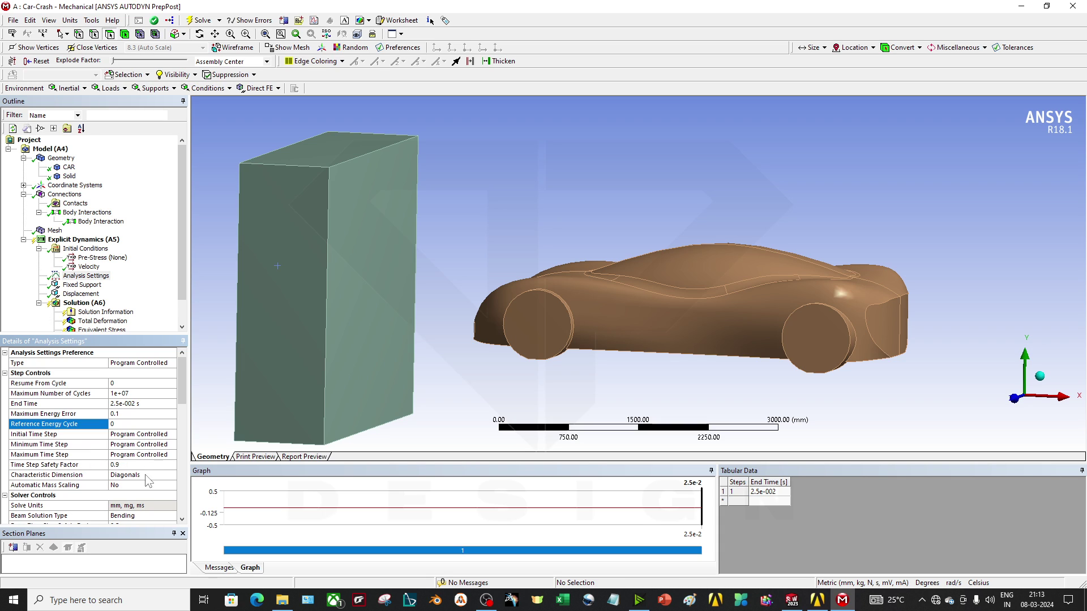
scroll(158, 447, down, 2)
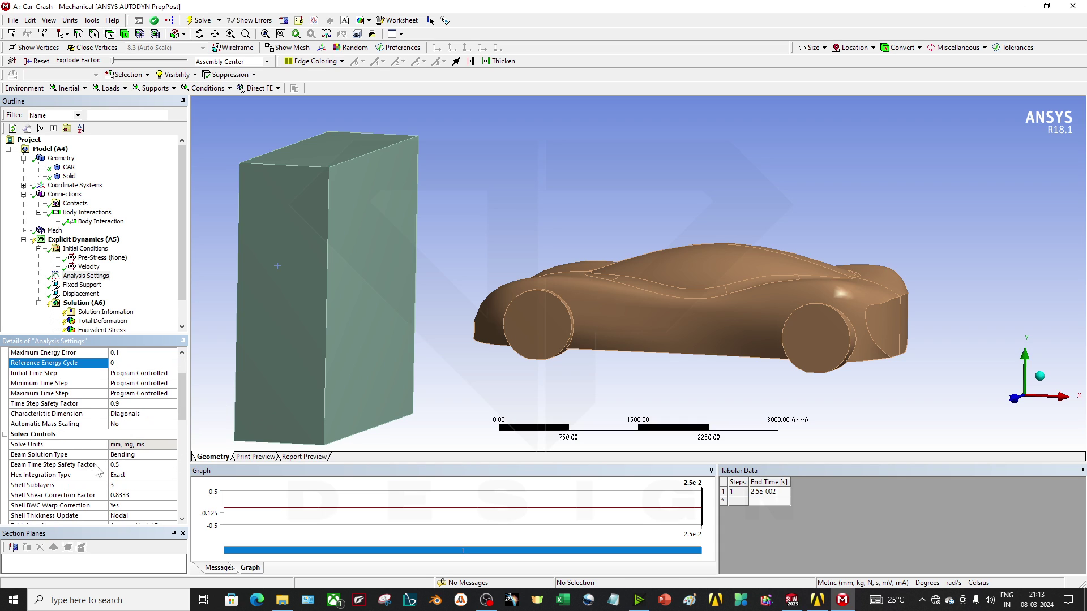
scroll(85, 450, down, 1)
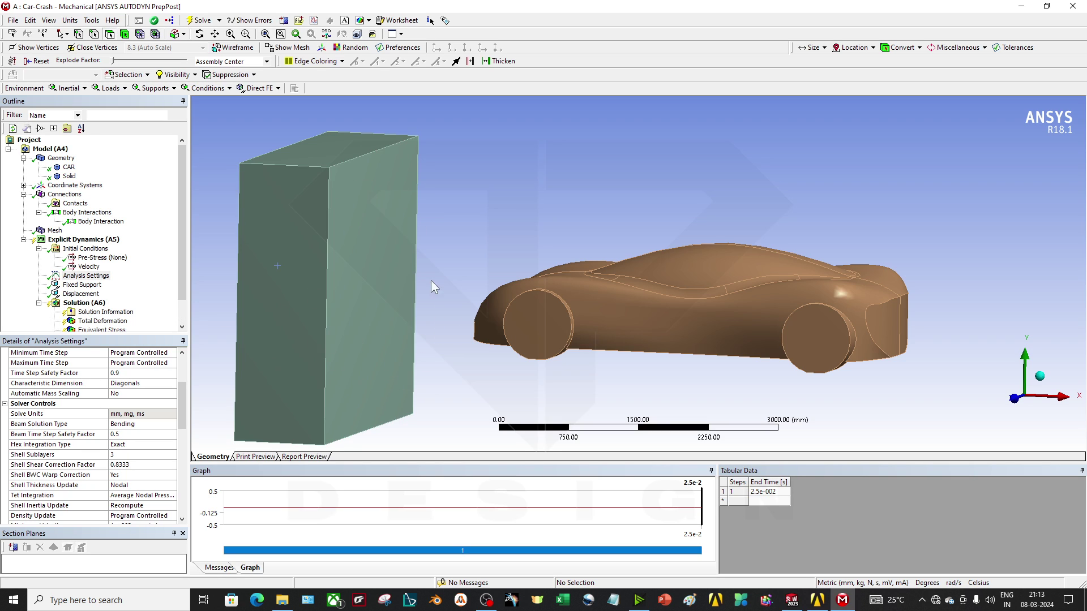
scroll(423, 266, up, 4)
scroll(446, 270, down, 5)
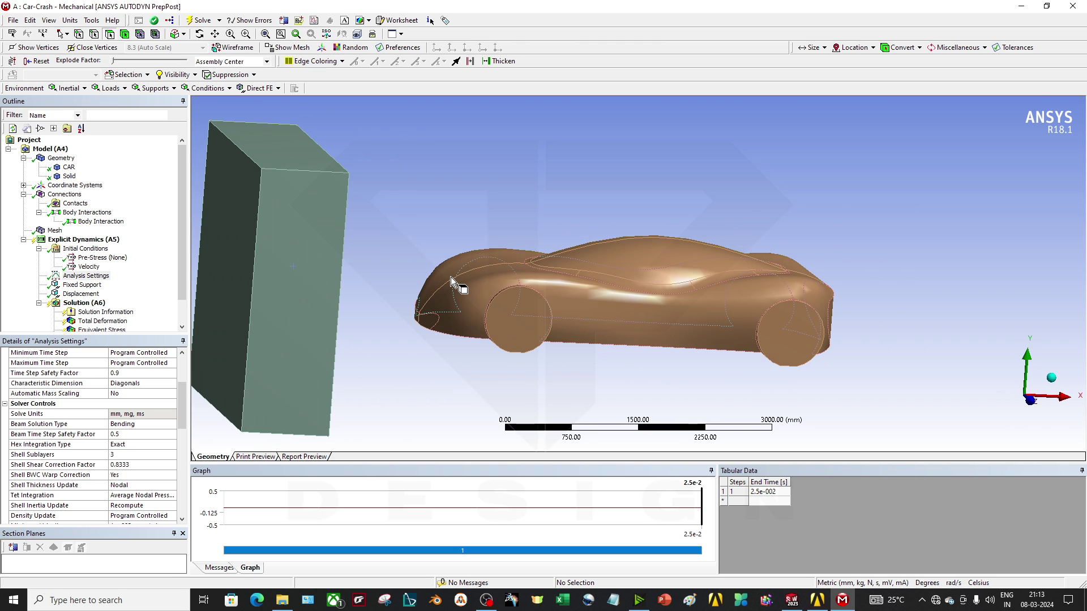
Pick the wall block's left, top, side and front faces from several orbited views
click(322, 237)
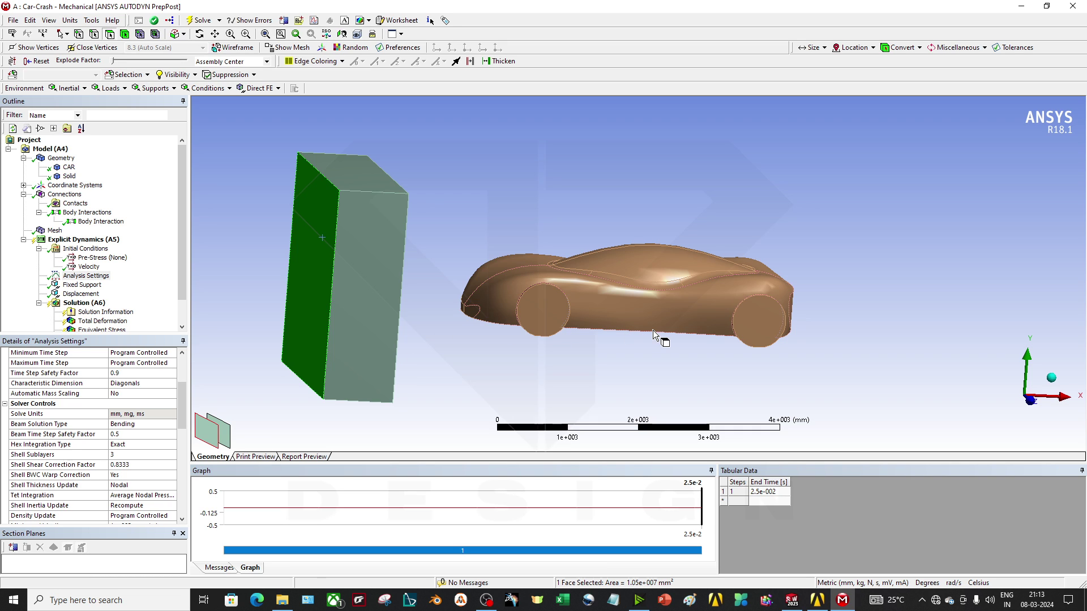
middle_drag(651, 331, 600, 330)
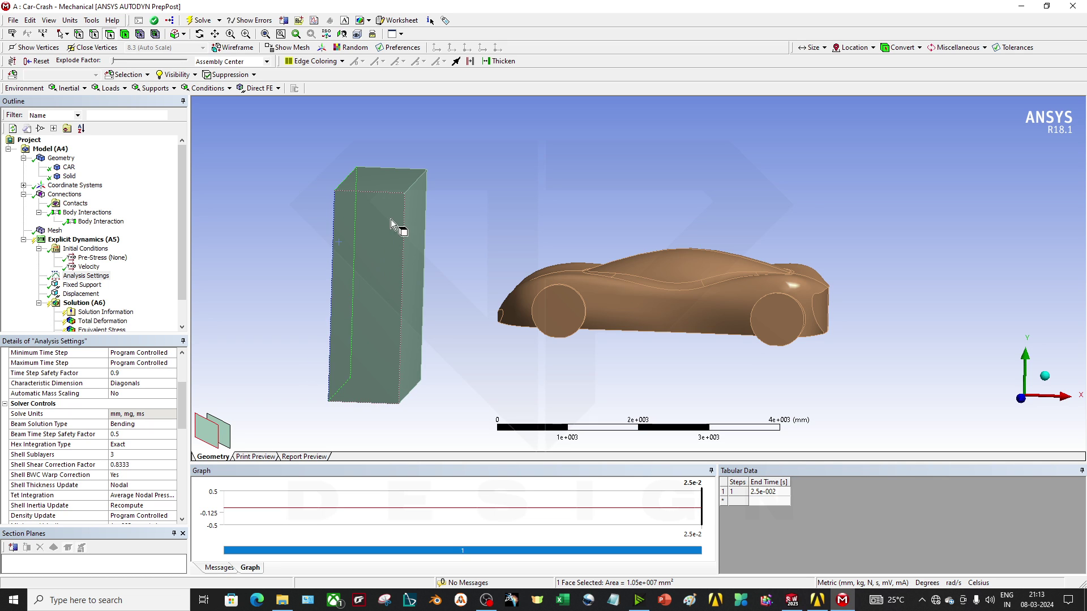
click(393, 185)
middle_drag(392, 185, 409, 348)
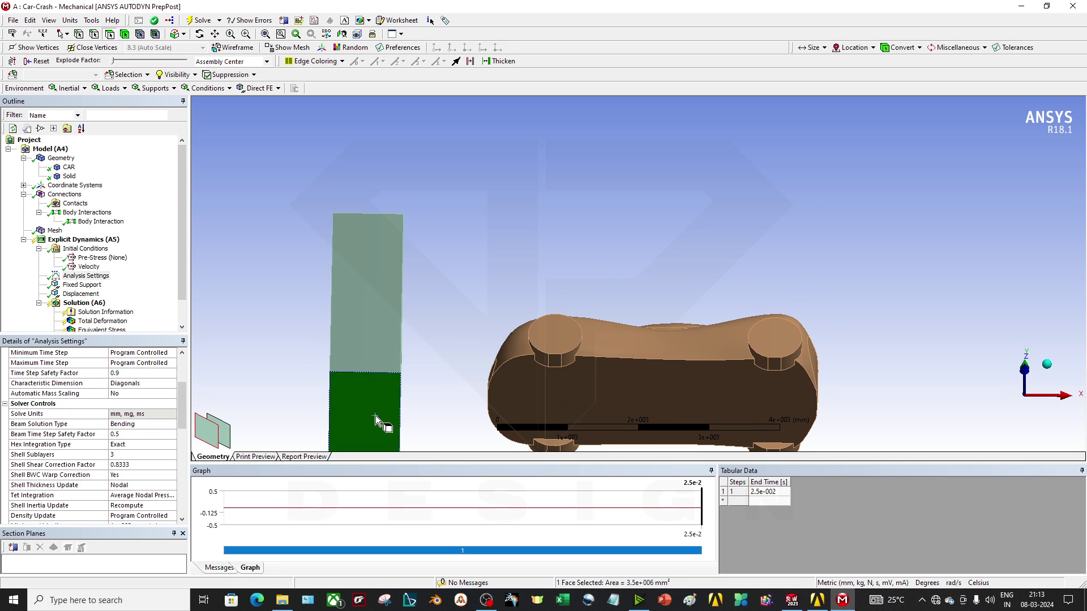
middle_drag(377, 419, 446, 221)
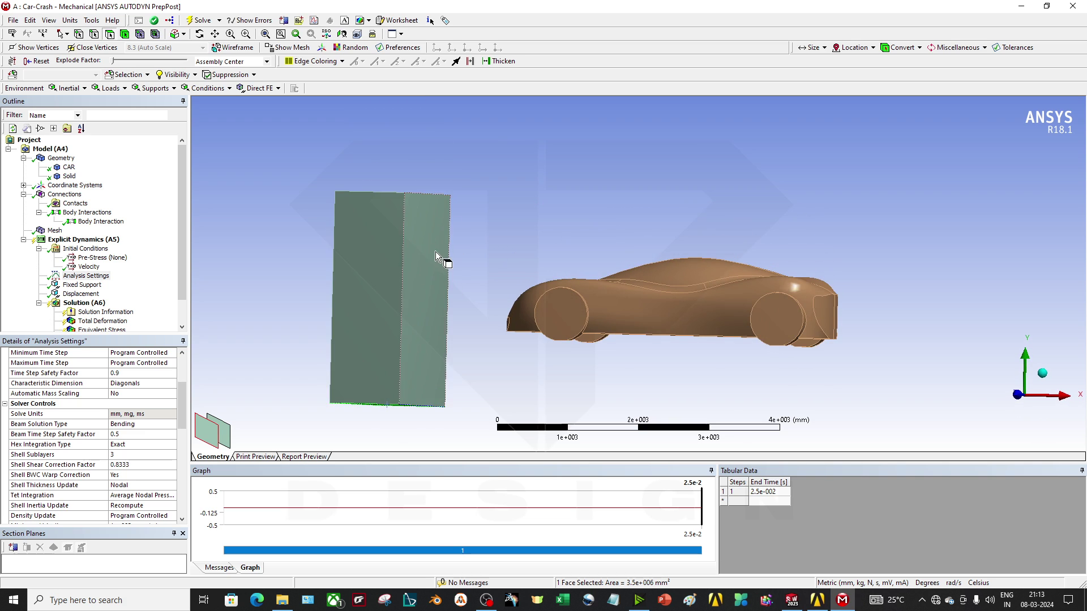
click(436, 273)
middle_drag(453, 283, 324, 304)
click(402, 274)
scroll(463, 295, up, 2)
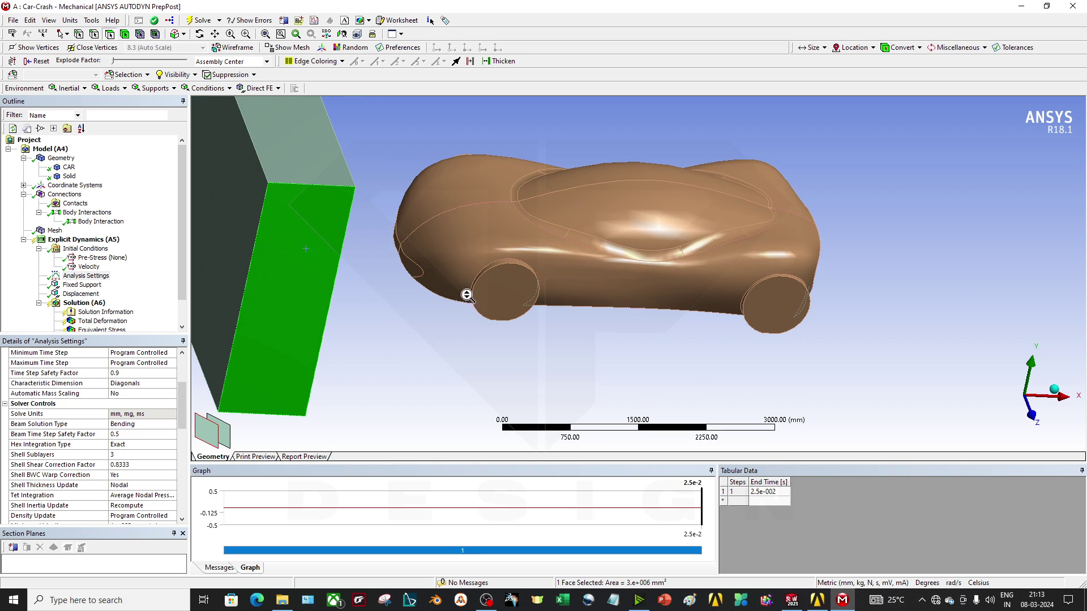
middle_drag(466, 295, 558, 323)
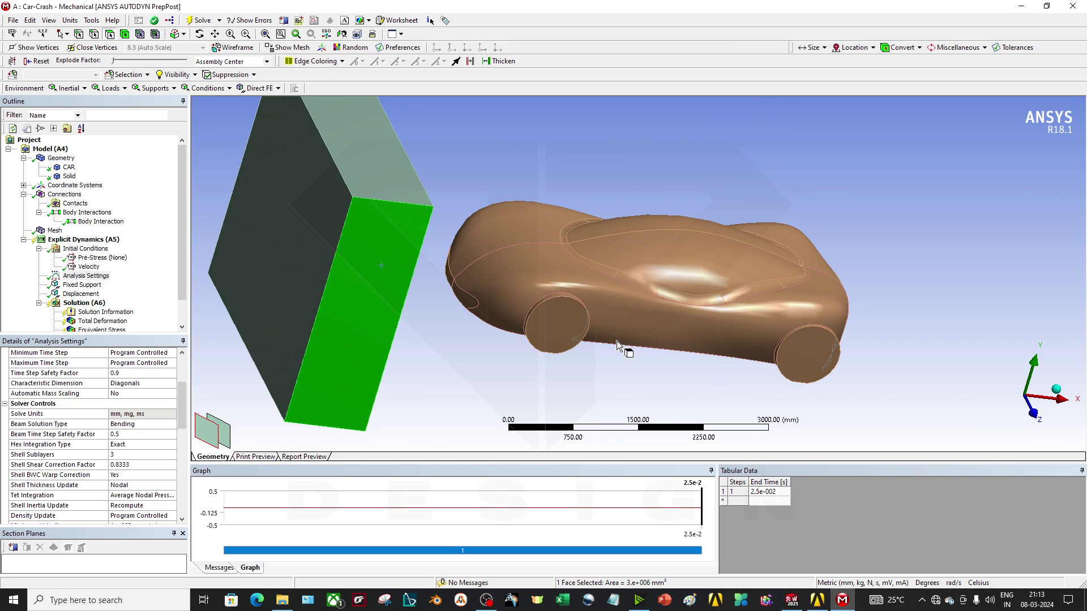
Re-scope the wall's Fixed Support to the selected wall block face
click(76, 285)
middle_drag(296, 325, 409, 324)
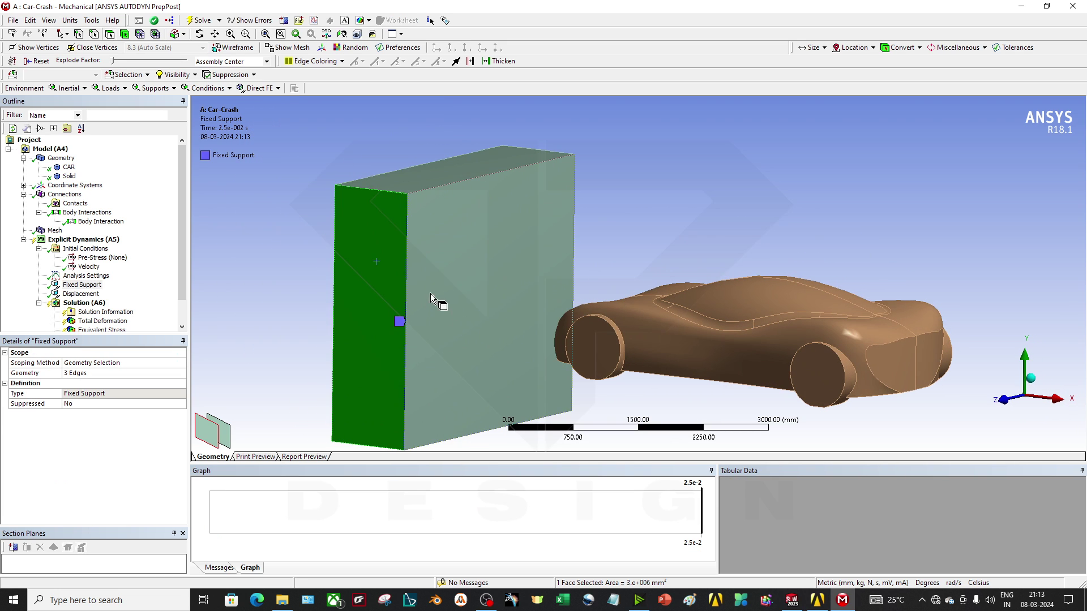
click(102, 374)
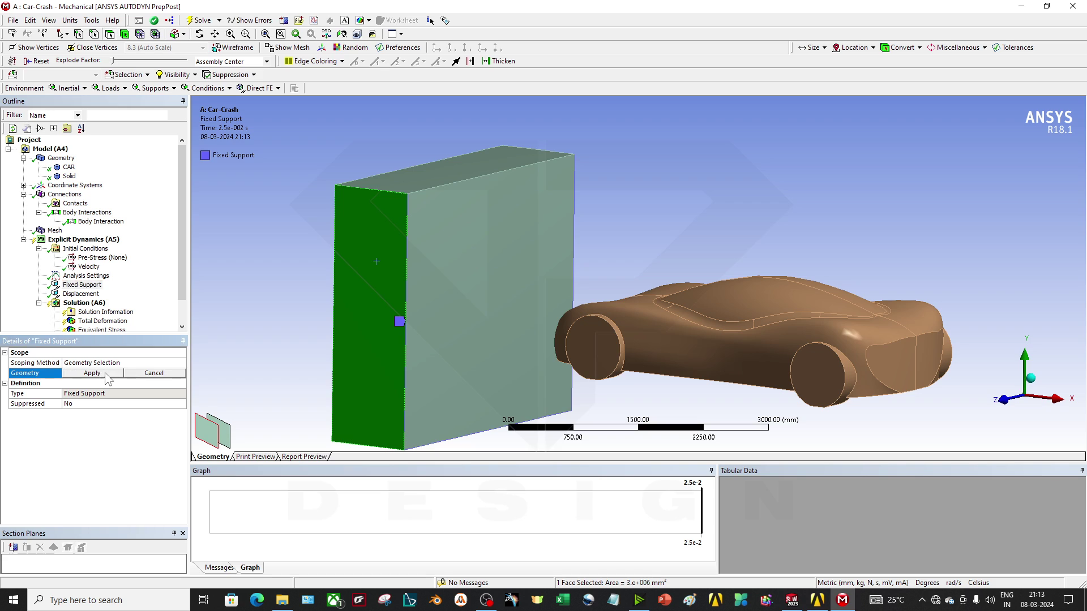
click(105, 376)
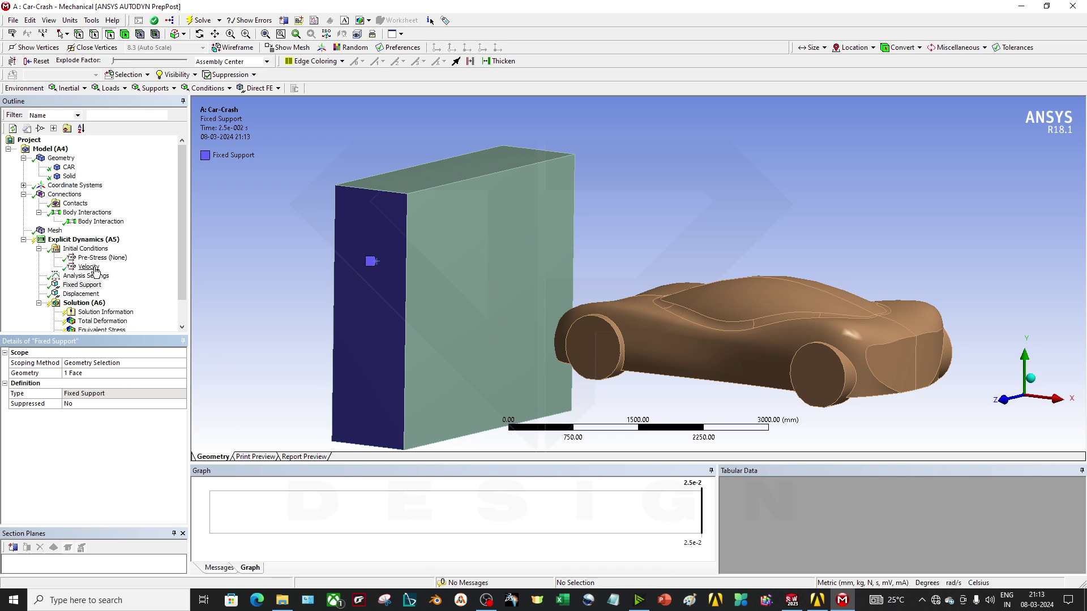
Review the Fixed Support details, rotating and zooming to see the block and whole car
click(90, 287)
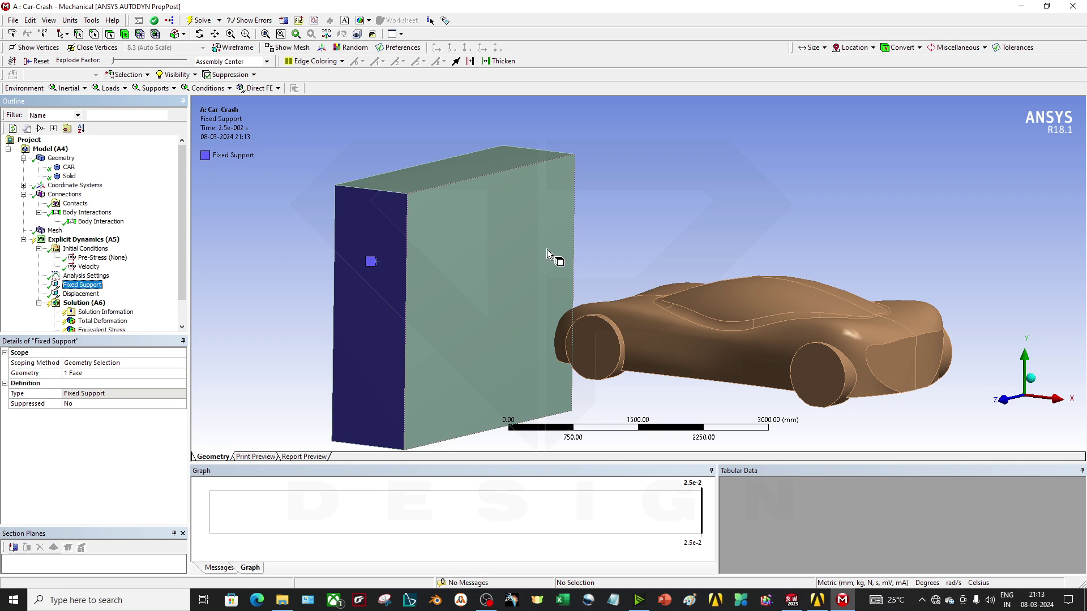
middle_drag(539, 251, 614, 274)
click(82, 285)
scroll(505, 318, up, 2)
middle_drag(505, 318, 510, 339)
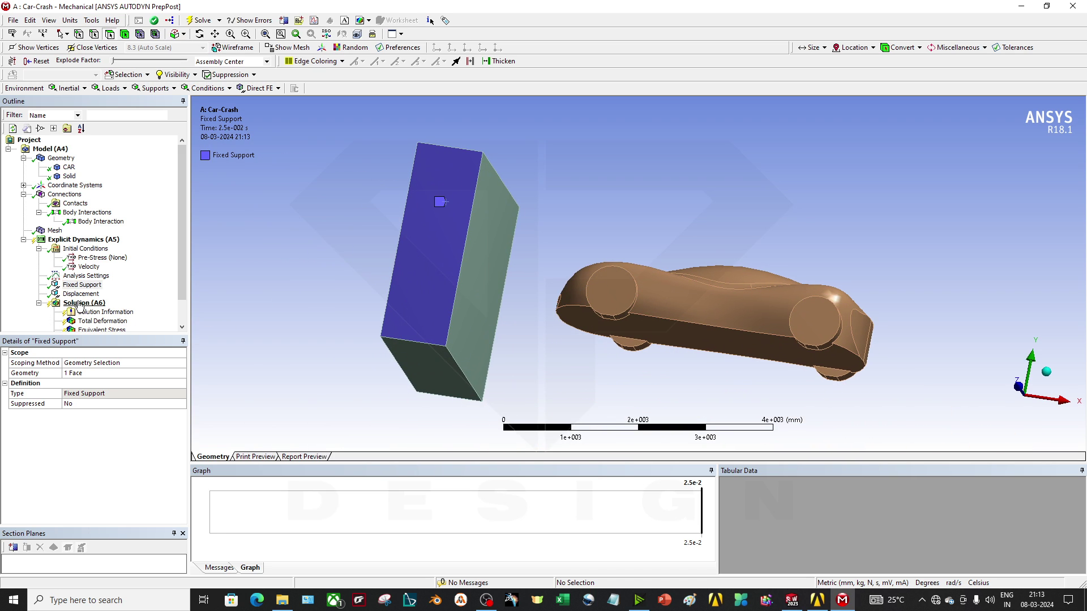
Review the car's Displacement constraint and the Total Deformation result from another angle
click(82, 293)
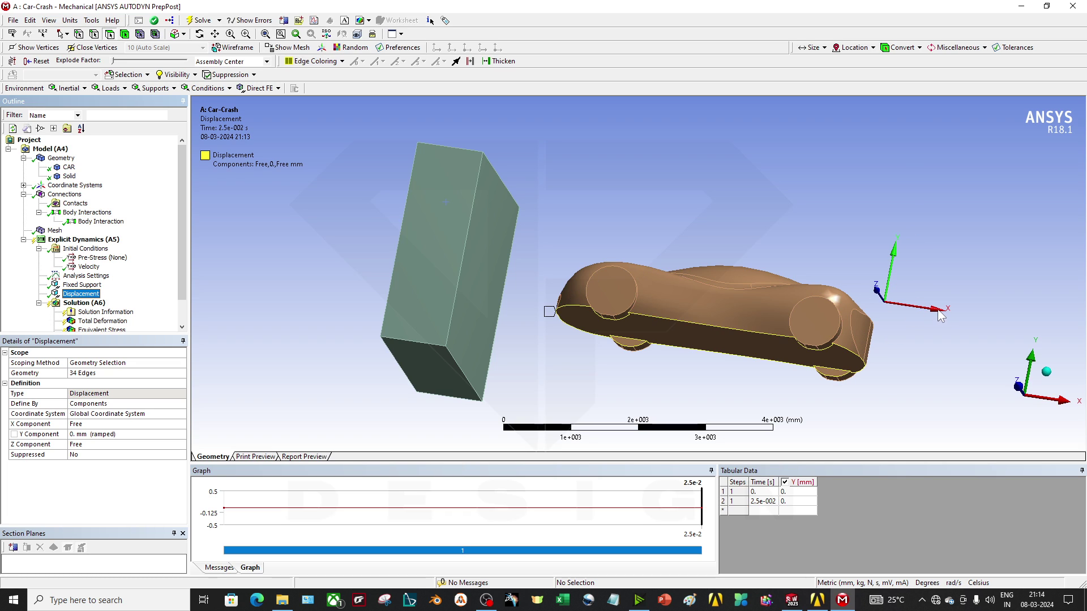
middle_drag(887, 308, 593, 250)
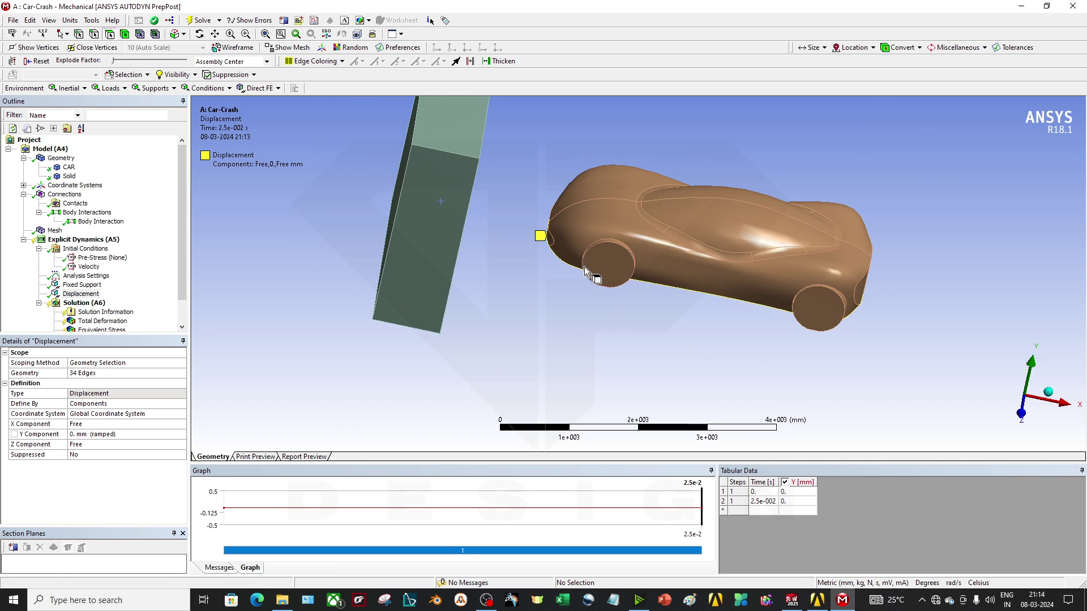
ctrl+middle_drag(684, 261, 687, 291)
click(95, 321)
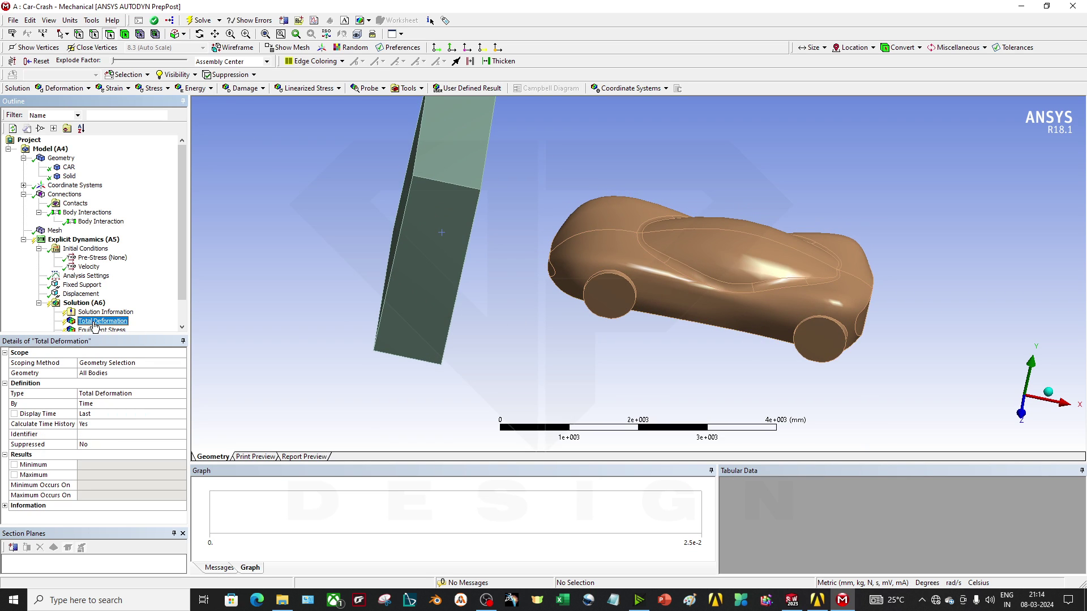
right_click(95, 322)
click(303, 310)
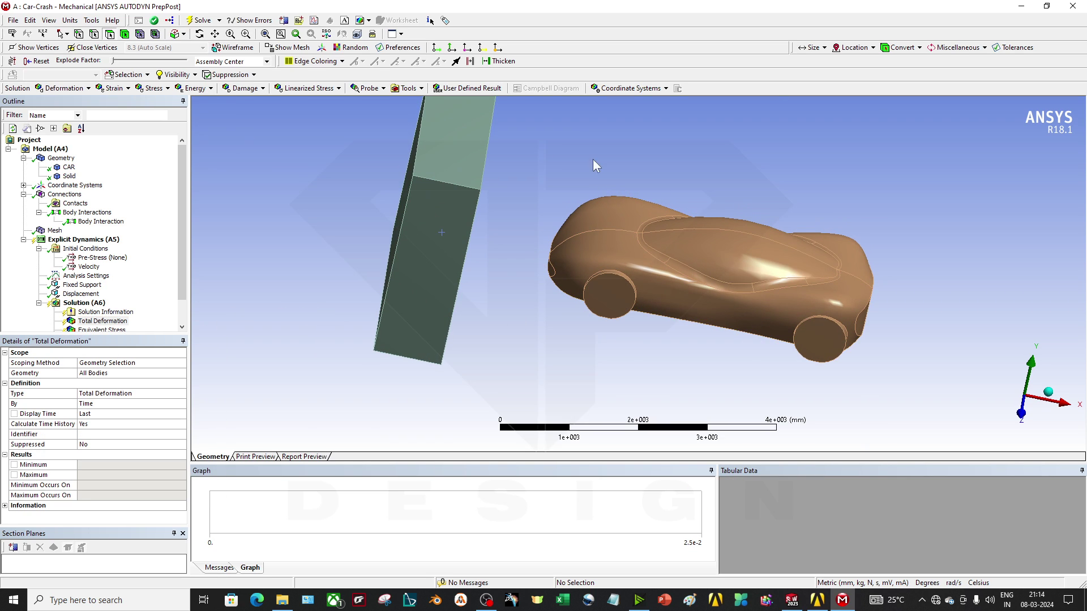
Close Mechanical and switch between the Videos folder and the Car-Crash project schematic
click(1072, 6)
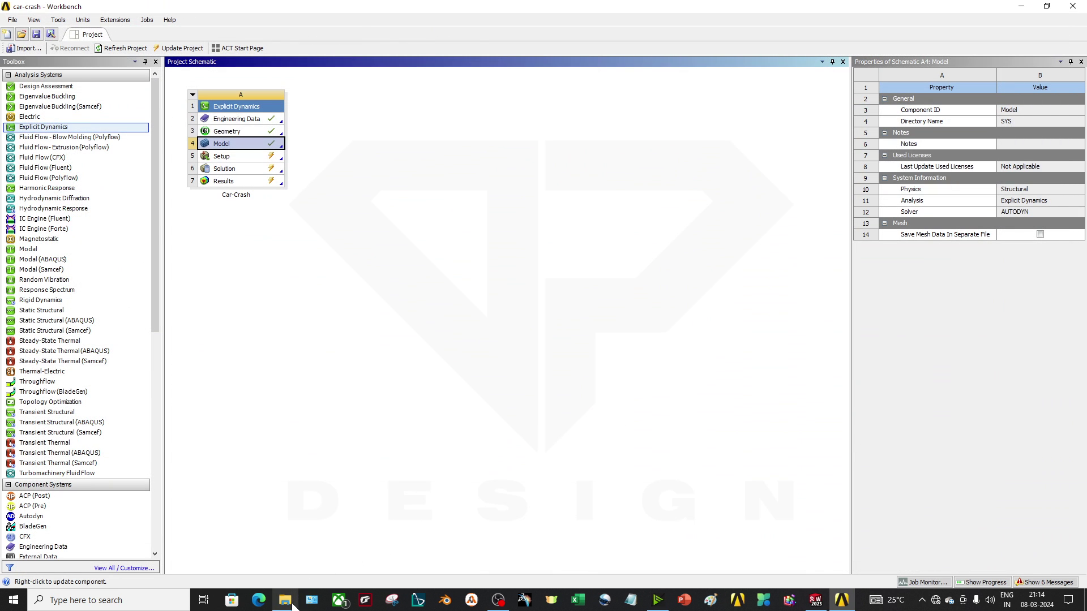
click(292, 606)
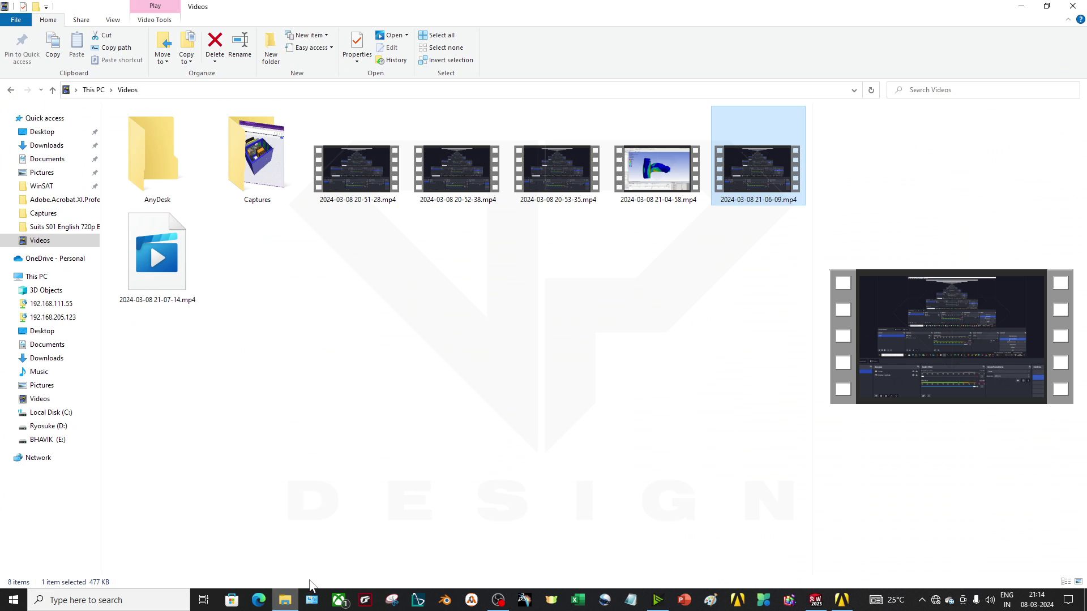
click(285, 601)
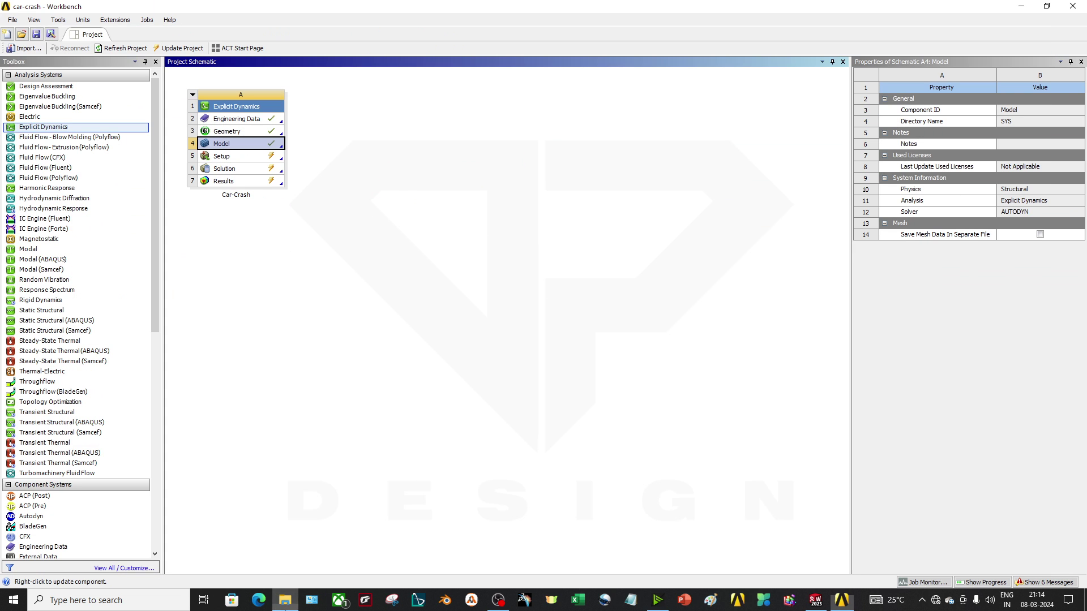
click(287, 605)
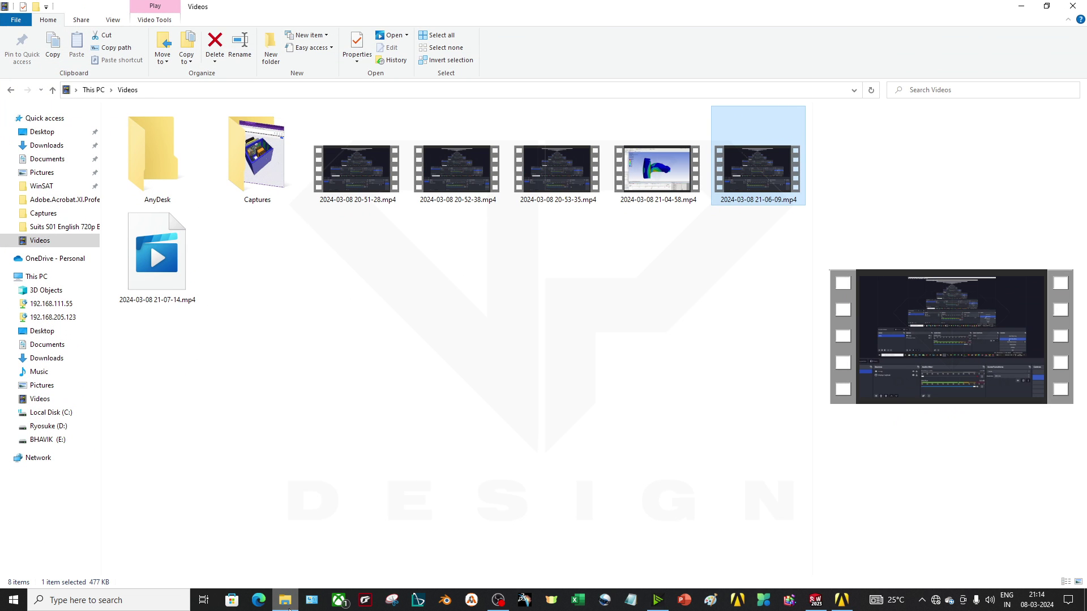
Update the Car-Crash Results cell (A7) to start the explicit solve
click(287, 605)
click(245, 180)
right_click(246, 180)
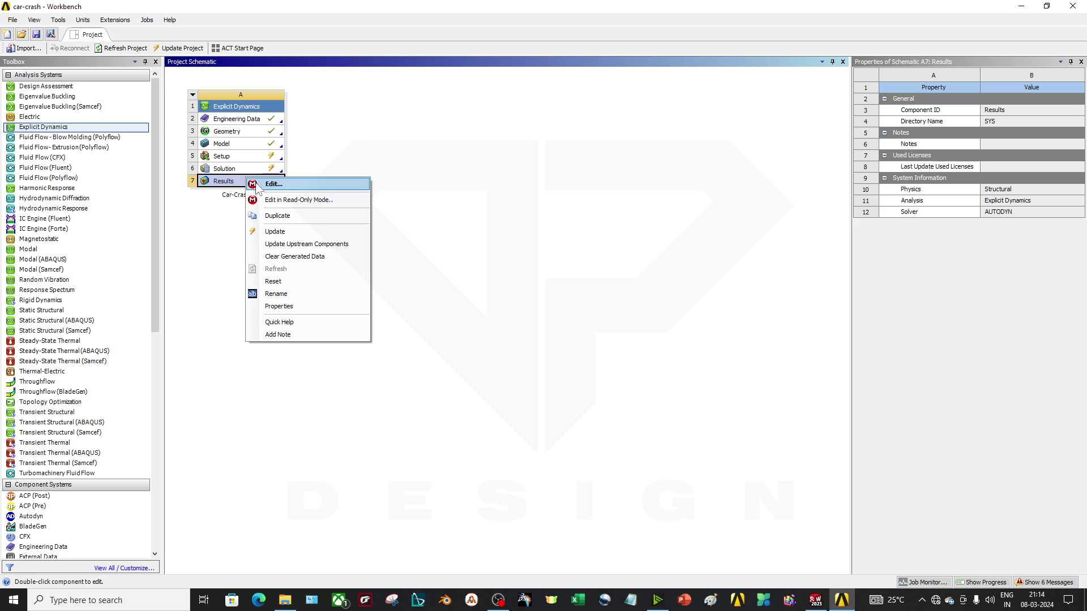
click(298, 230)
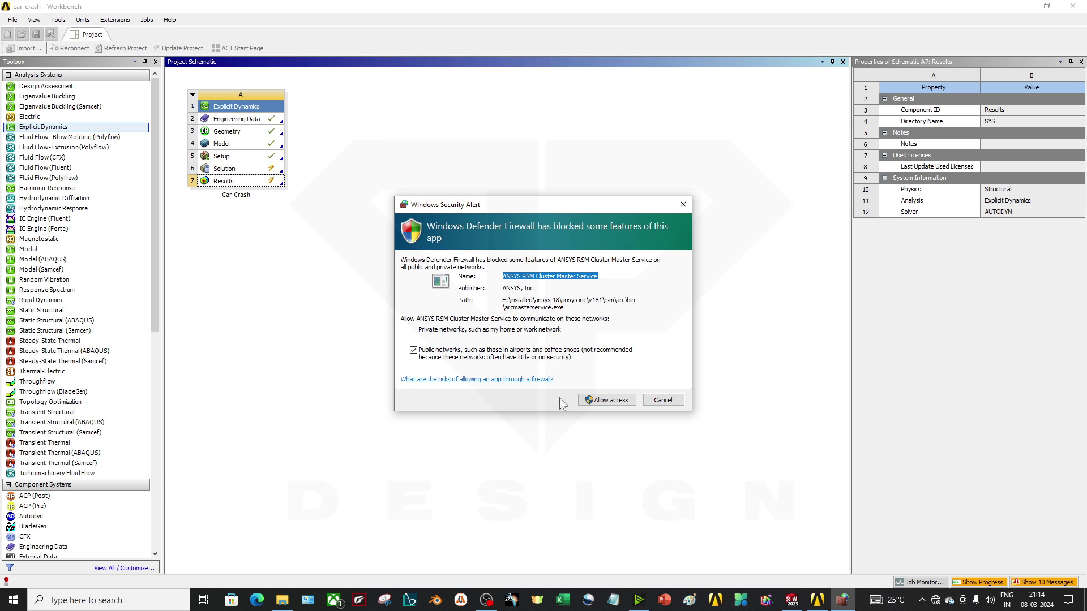
Allow RSM Cluster Master, RSM Cluster Node, AUTODYN, mpid.exe and mpirun.exe through the firewall
click(596, 399)
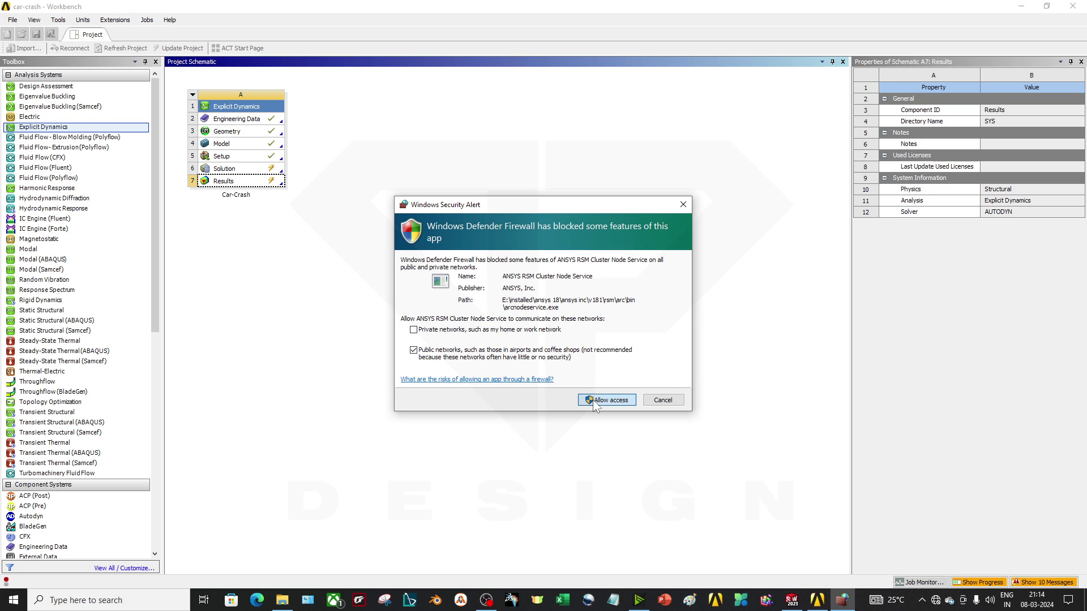
click(592, 399)
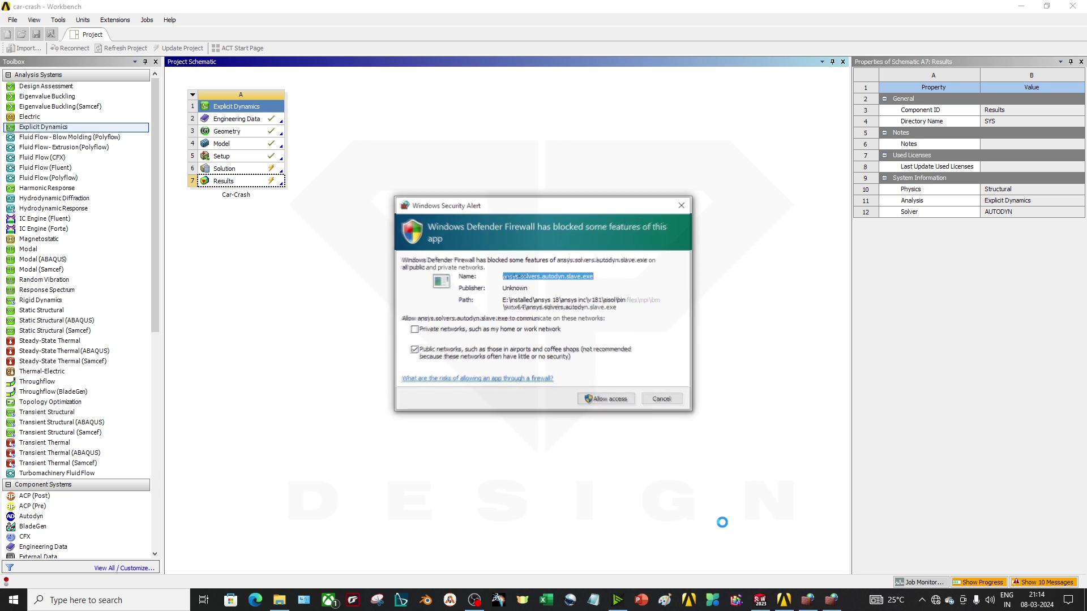
click(589, 401)
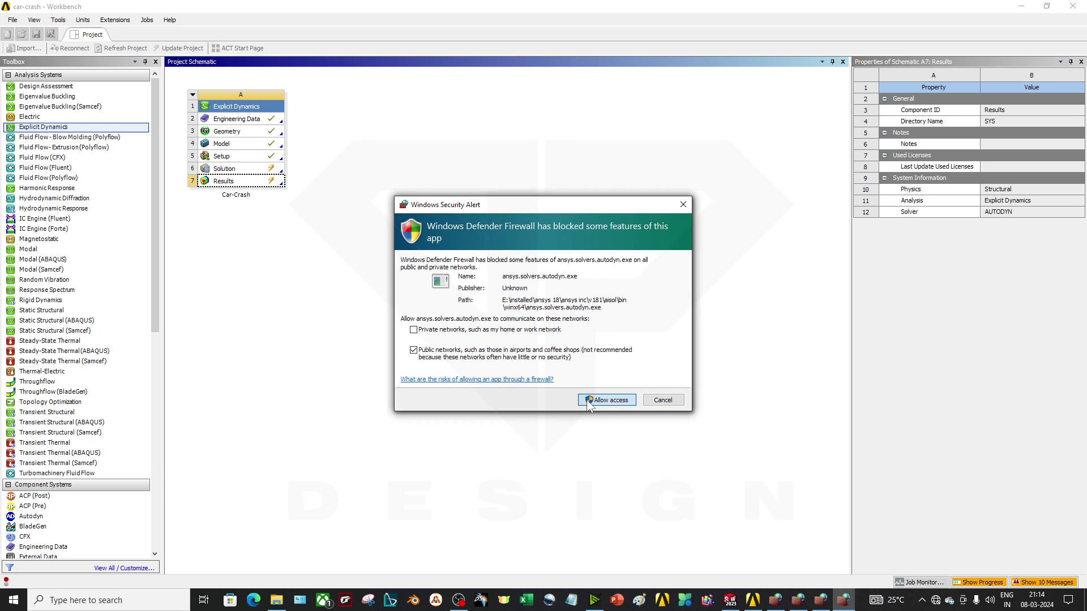
click(620, 404)
click(620, 405)
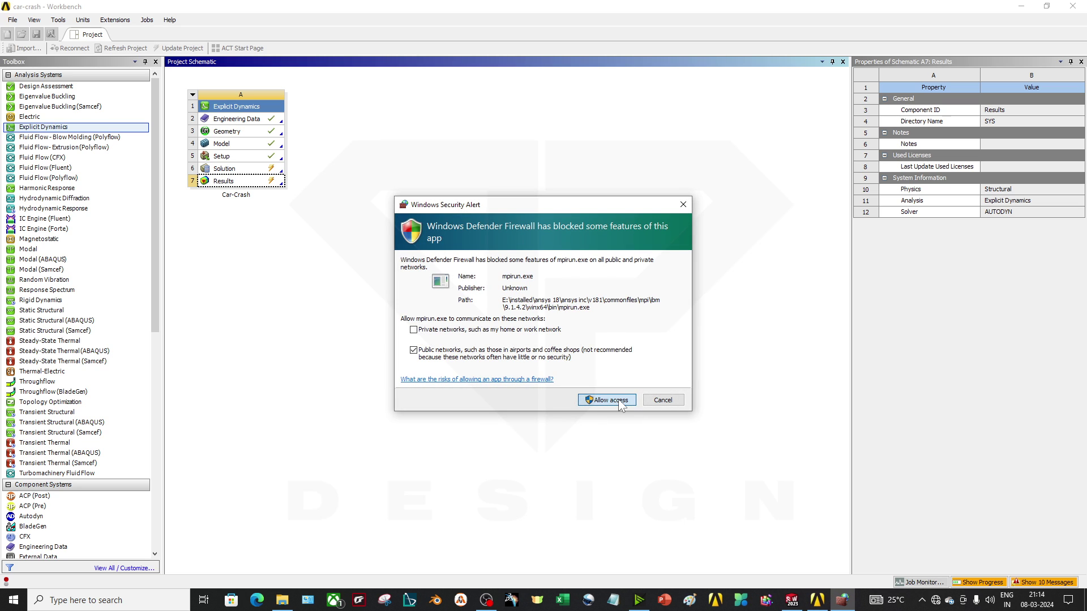
click(620, 404)
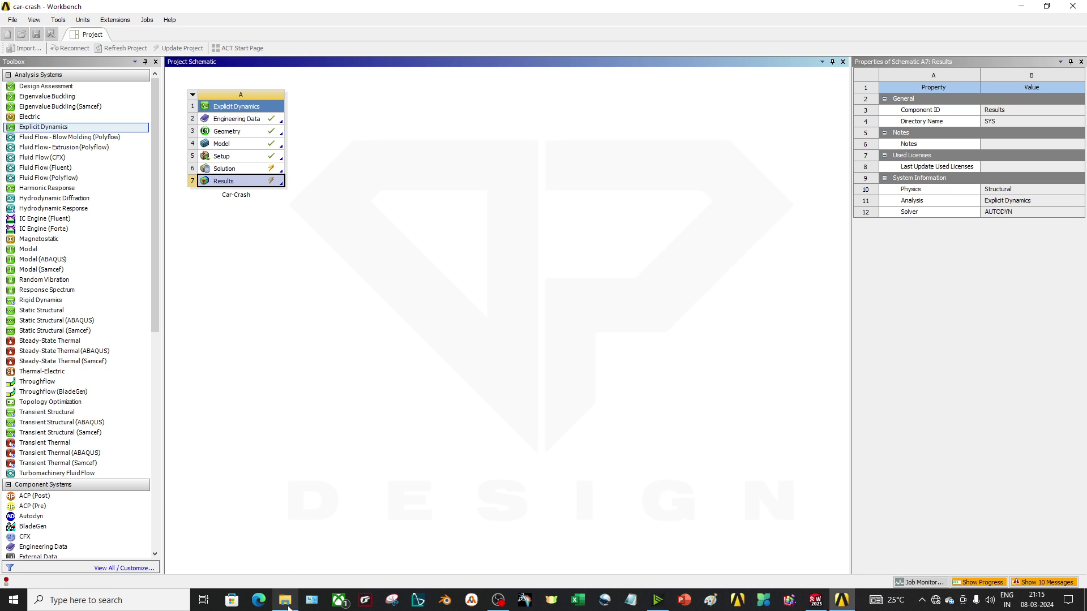
Reopen car-crash.wbpj from the Quick access recent files in File Explorer
click(286, 601)
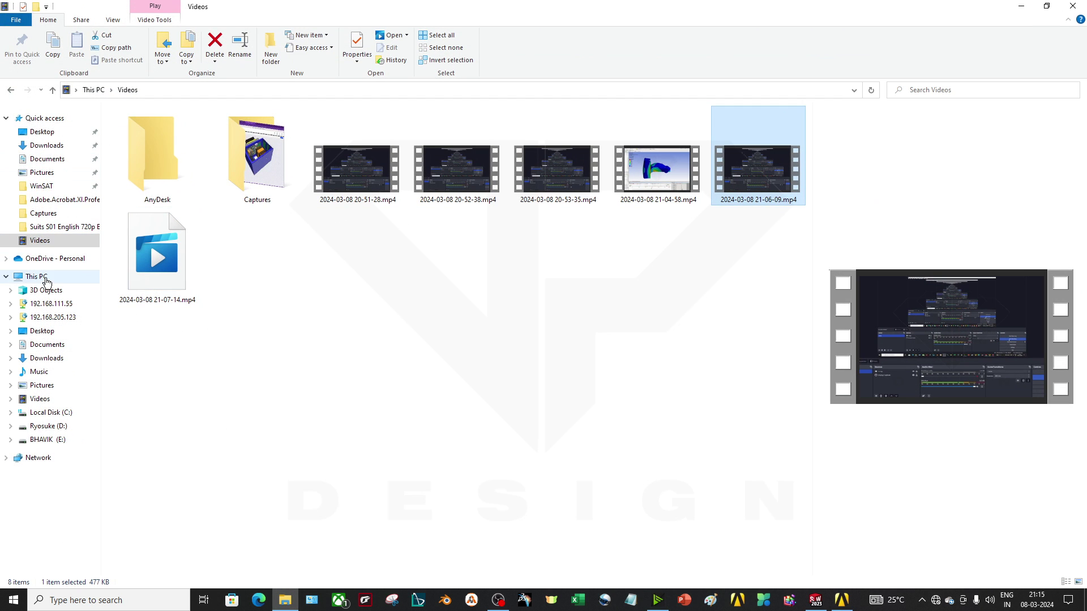
click(40, 118)
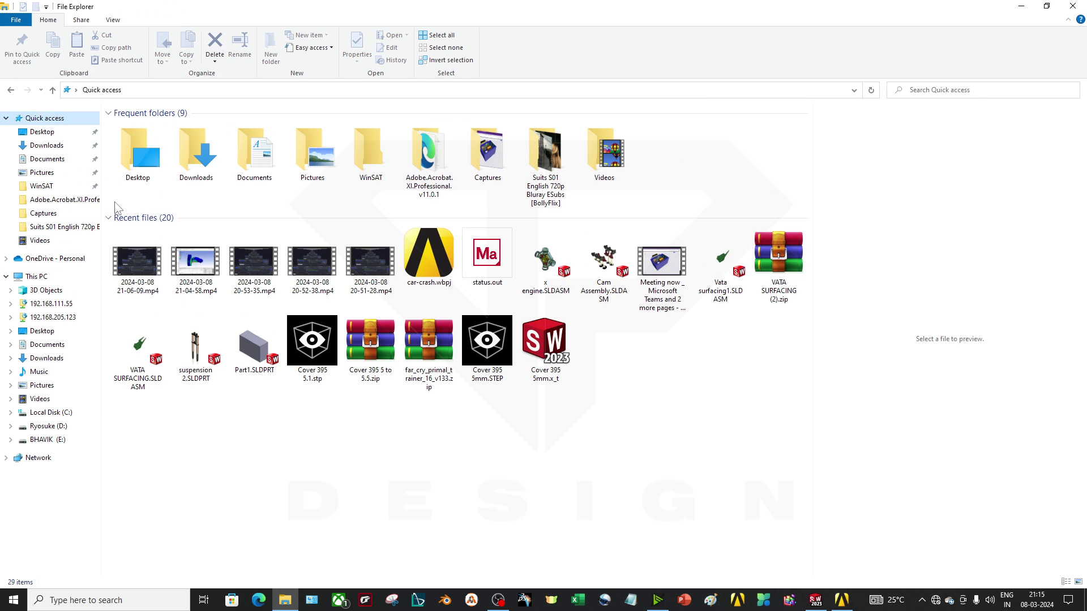
double_click(429, 253)
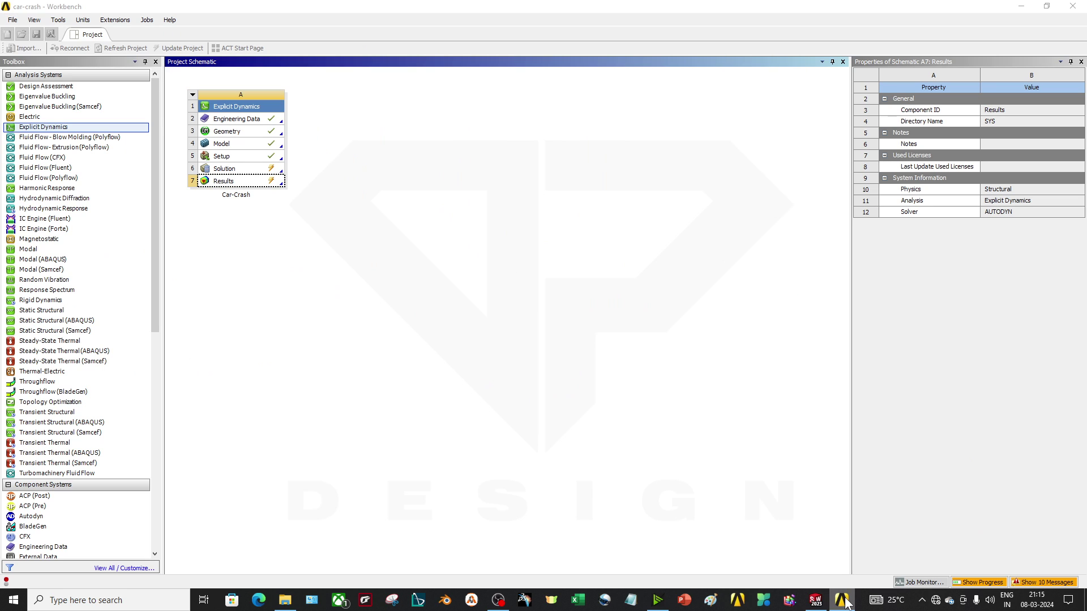
Acknowledge the opening warning, attempt restoring the last saved state, then cancel the failed recovery
click(285, 600)
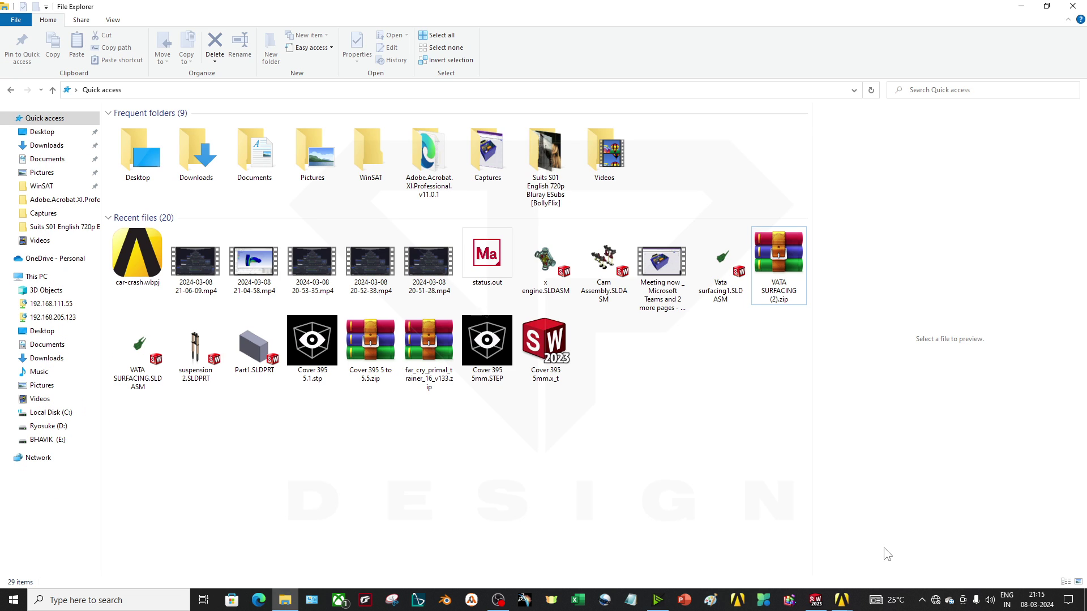
click(781, 546)
mouse_move(842, 600)
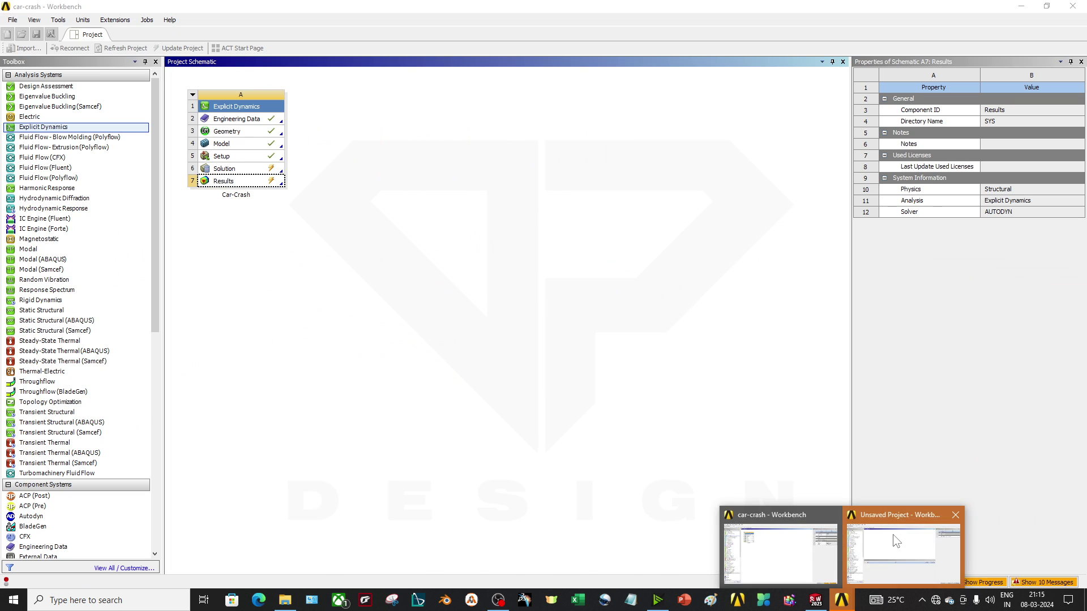
click(896, 542)
click(588, 356)
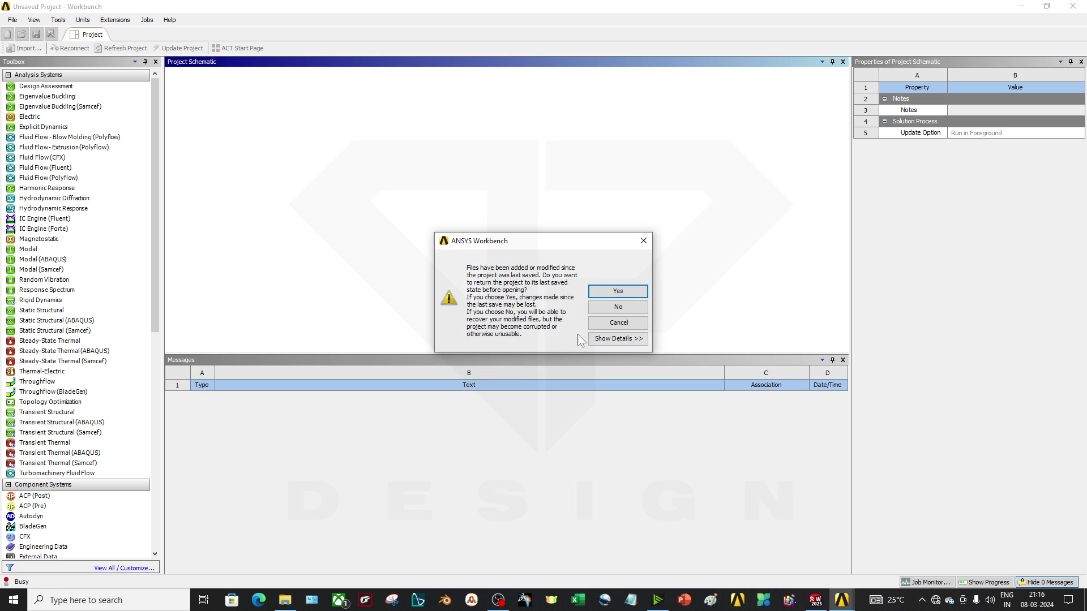
click(617, 307)
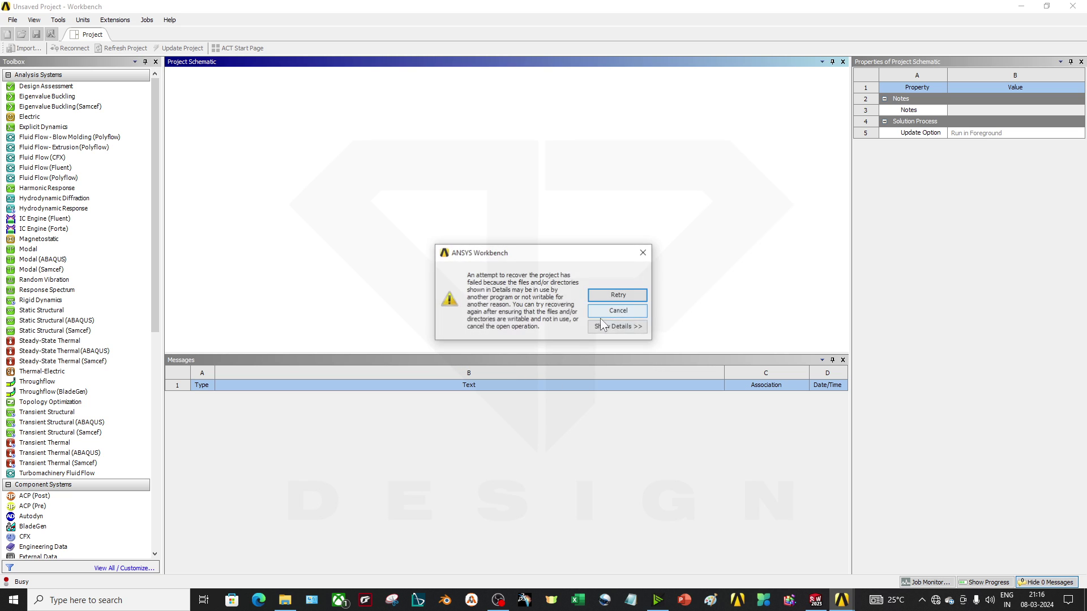
click(618, 311)
Clear the Results generated data and dismiss the repeated Workbench busy warnings
mouse_move(841, 600)
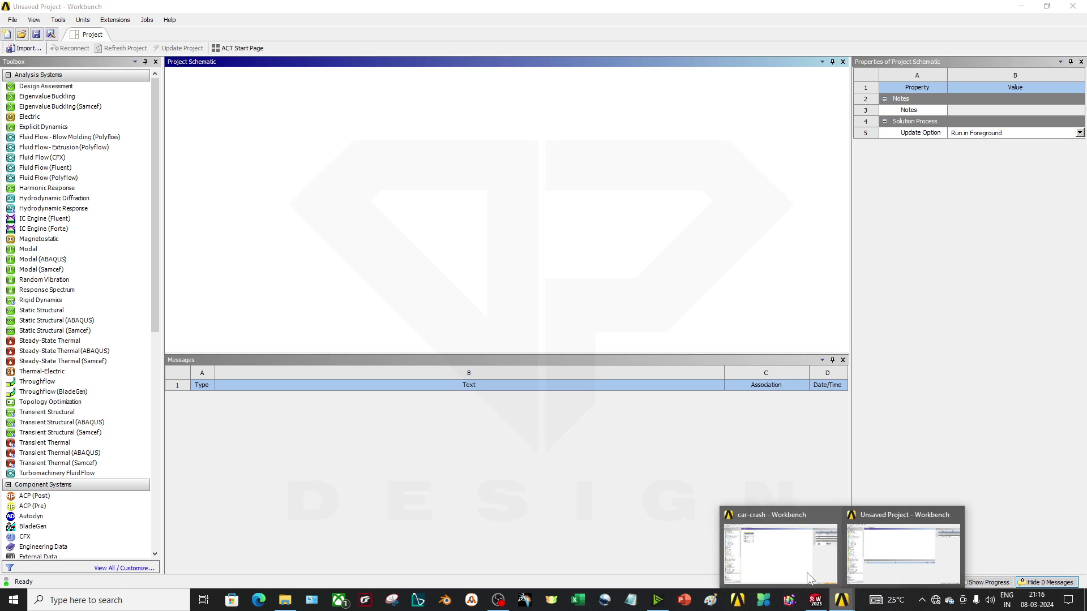
click(805, 574)
click(228, 171)
right_click(240, 181)
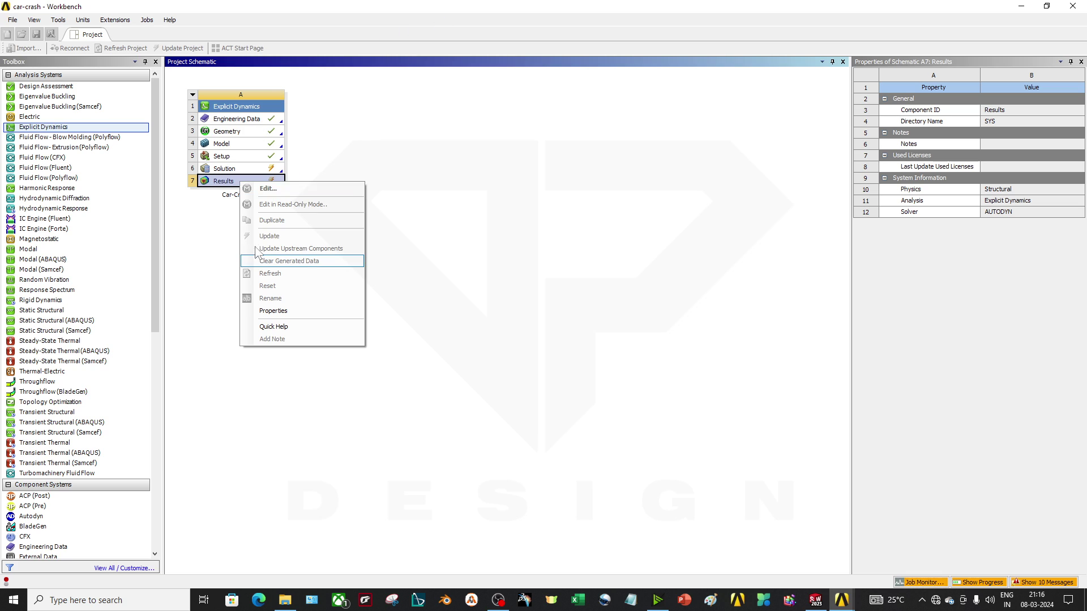
click(252, 260)
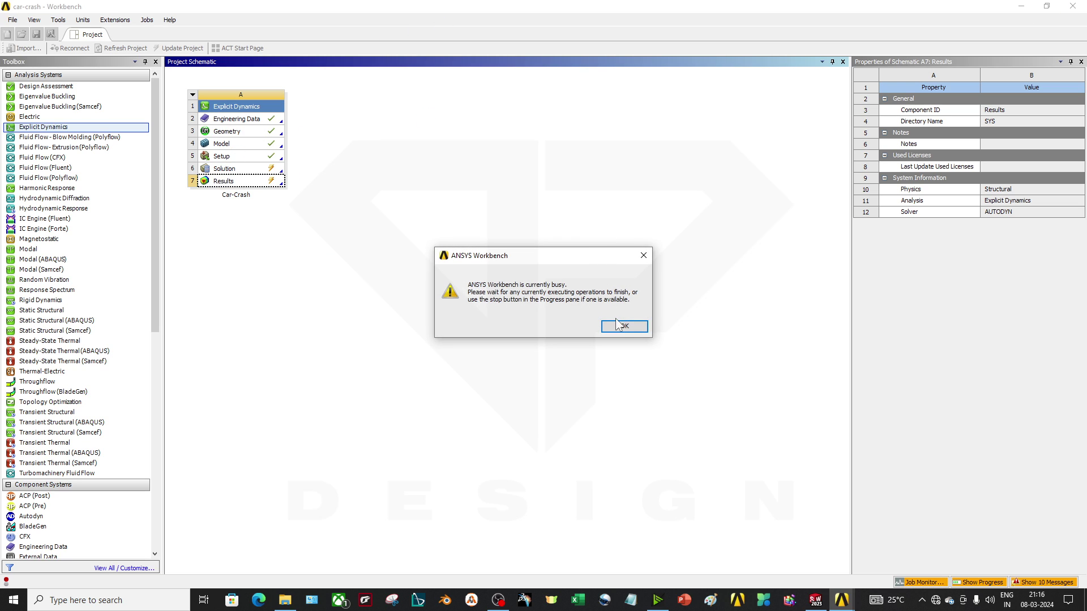
click(623, 326)
click(1072, 6)
click(621, 326)
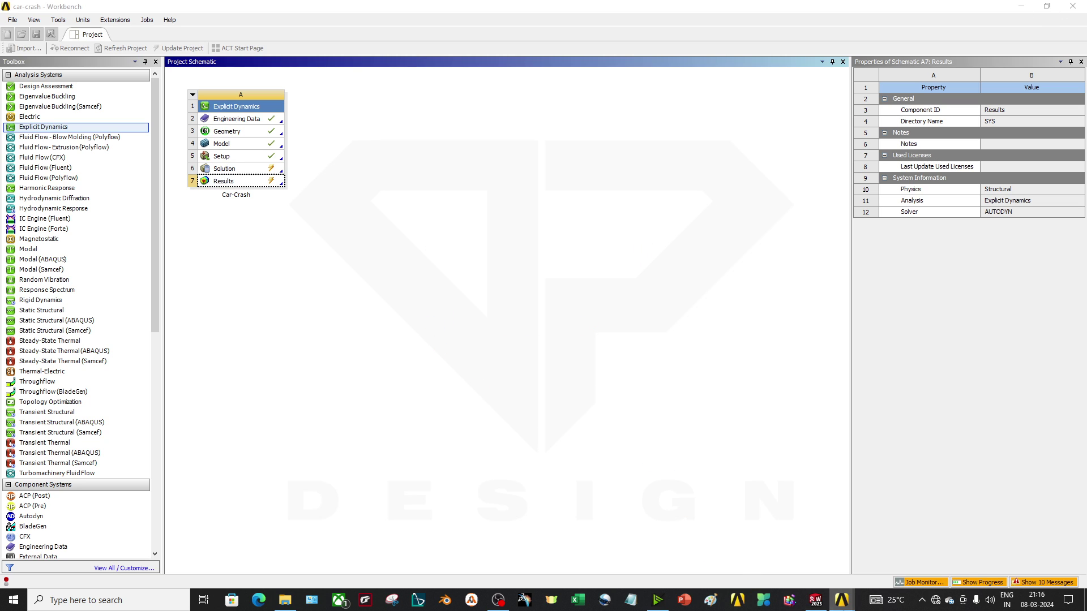
click(575, 403)
End both hung ANSYS Workbench tasks in Task Manager, then close Task Manager and File Explorer
key(ctrl+shift+Escape)
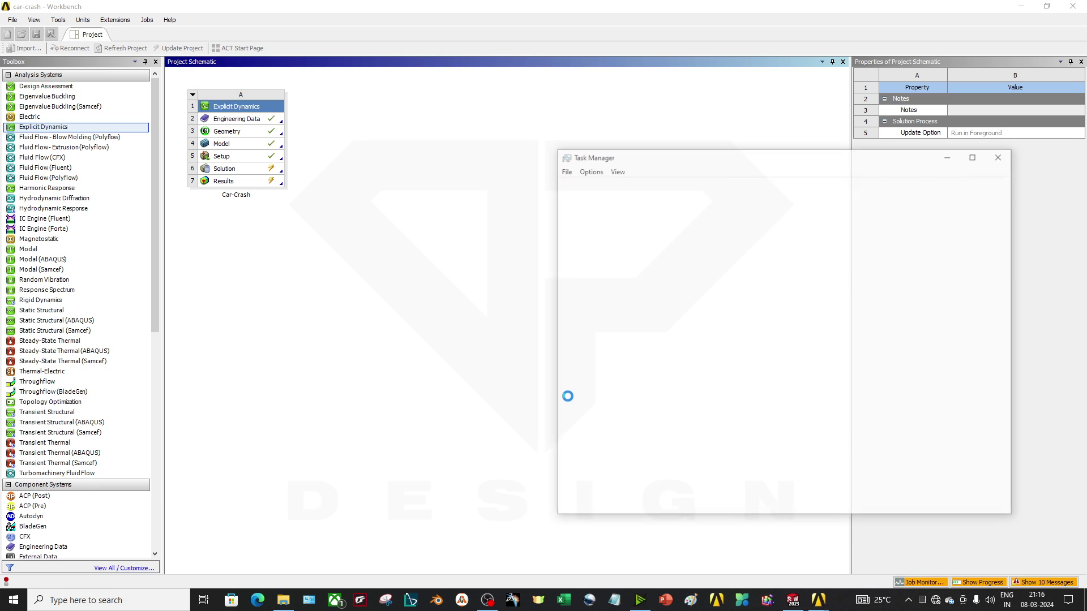
right_click(606, 252)
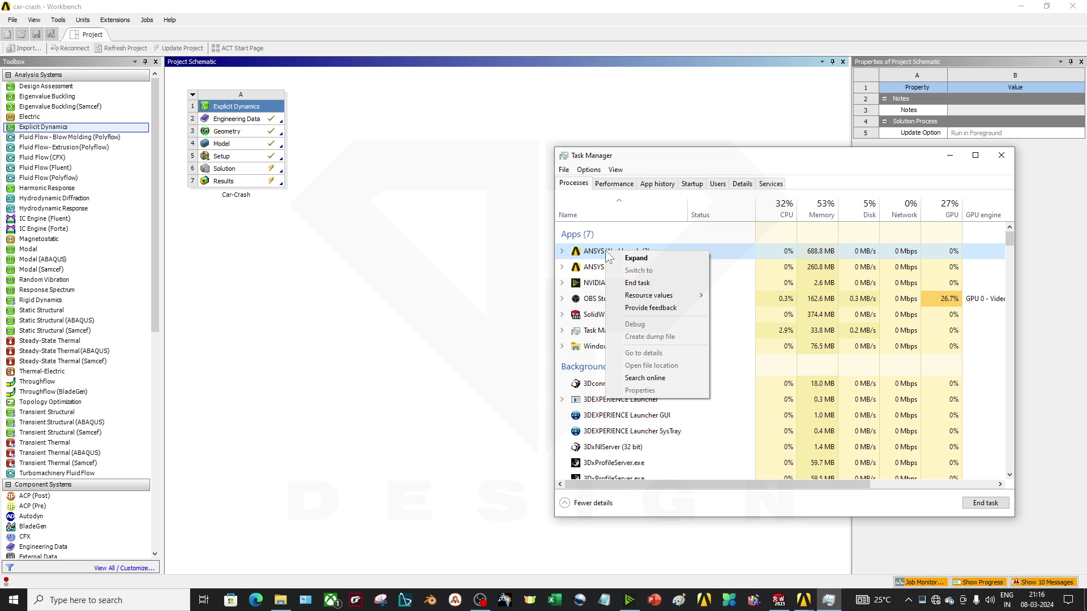
click(632, 283)
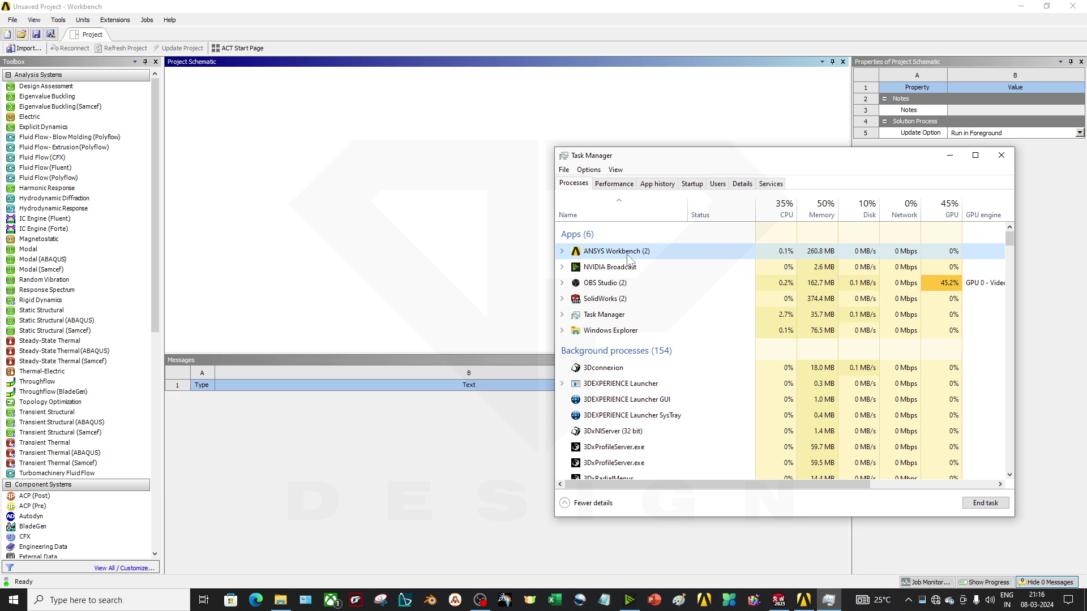
right_click(628, 257)
click(651, 289)
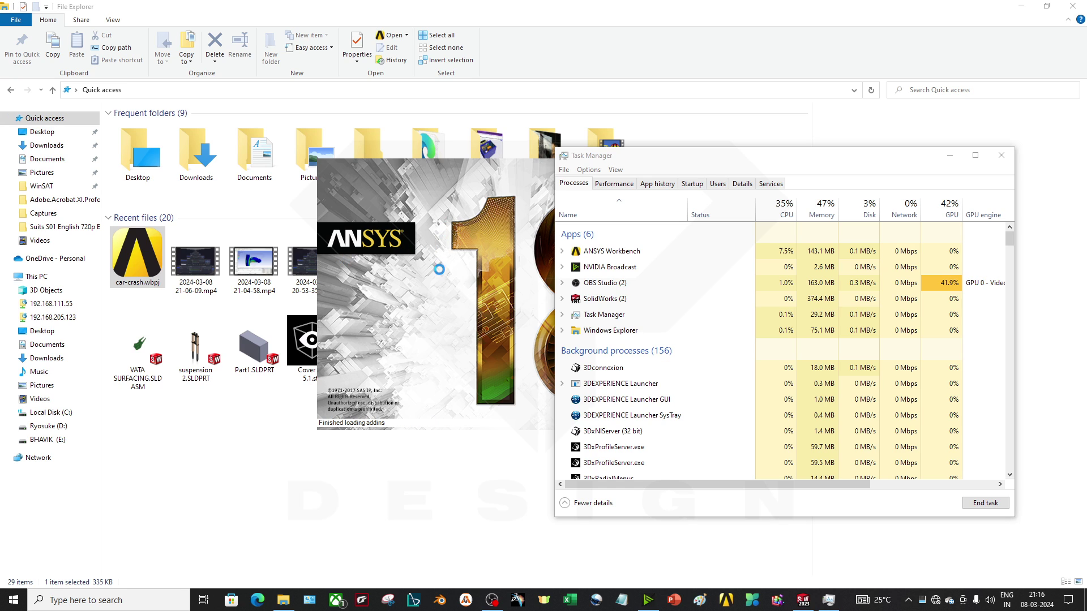
click(1001, 155)
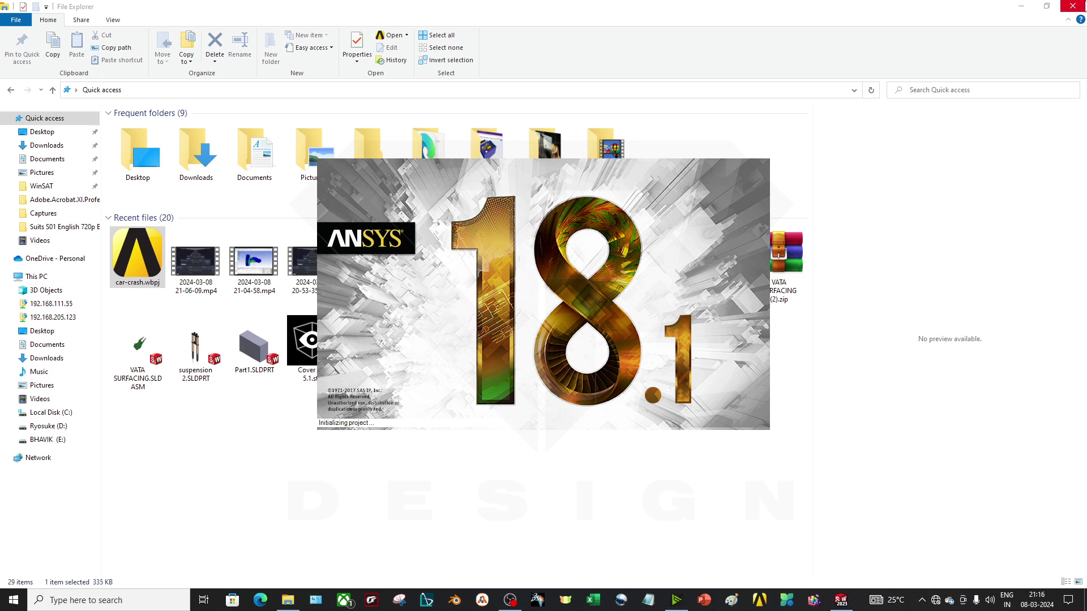
click(1072, 6)
Open car-crash without reverting to its last save, dismiss the warning, and select Results (A7)
click(1021, 7)
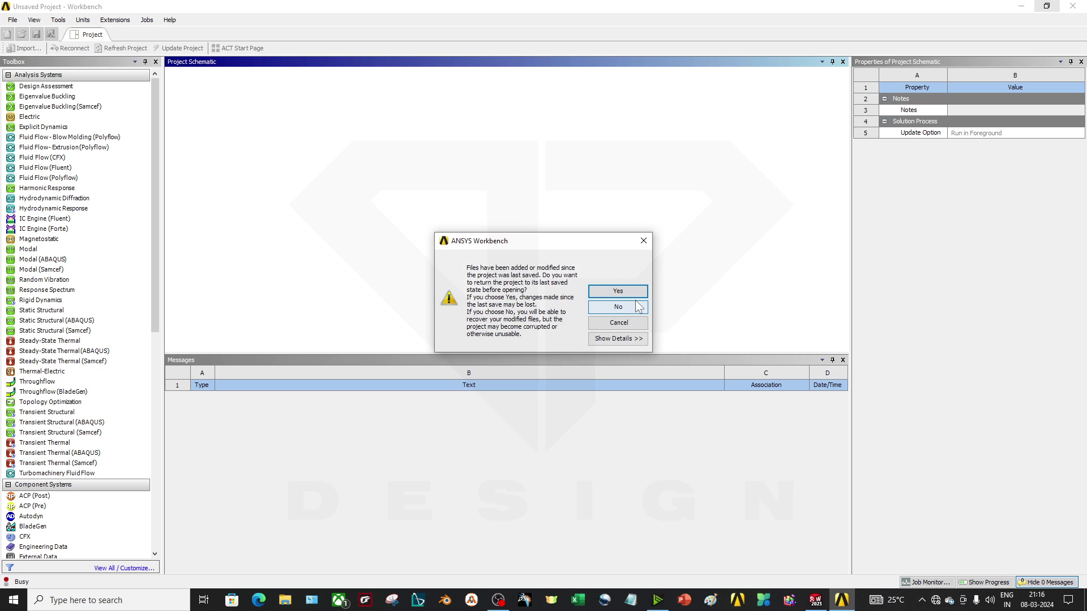
click(639, 307)
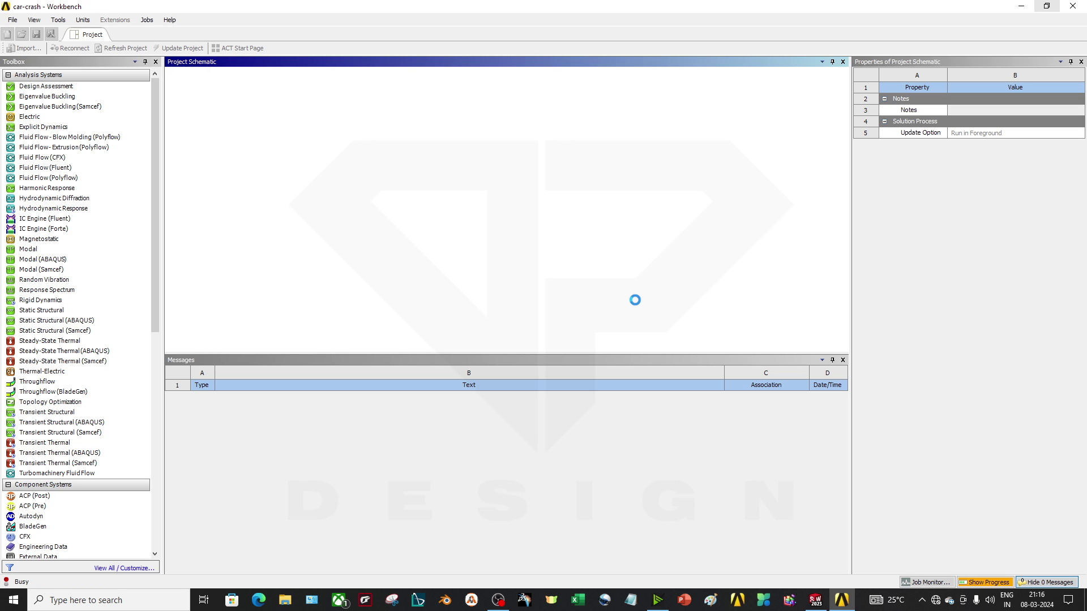
key(Return)
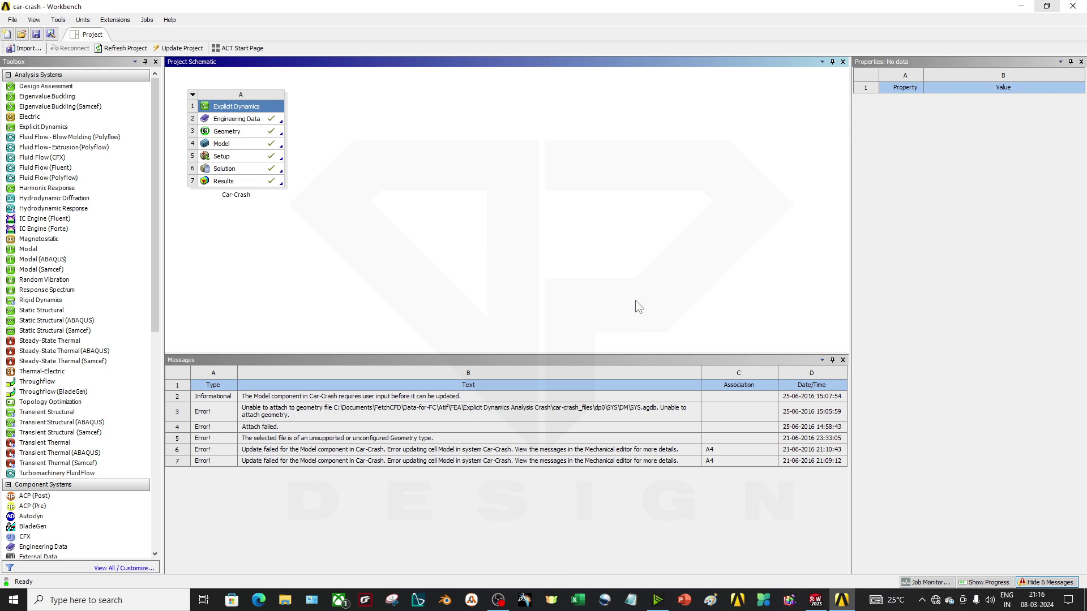
click(266, 181)
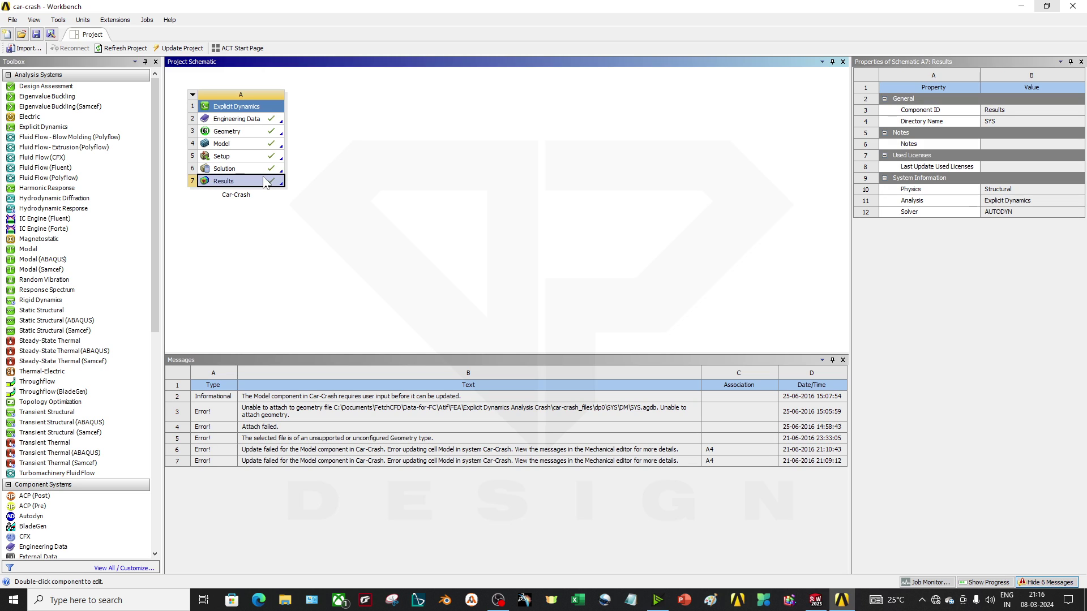
Open the results in Mechanical and view Total Deformation (peak 2508.9 mm) side-on
double_click(266, 181)
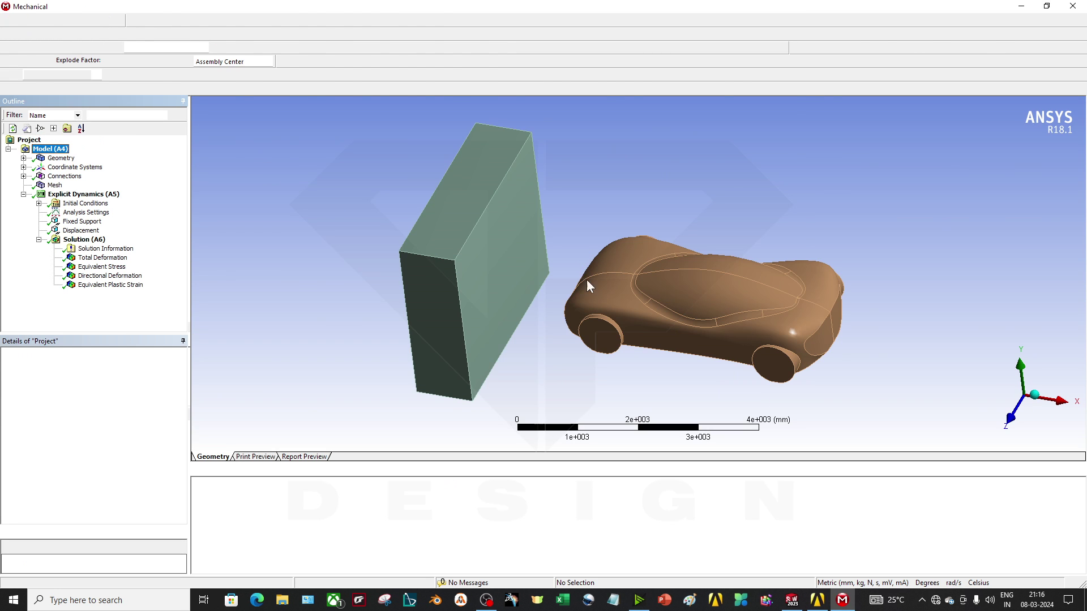
scroll(603, 272, up, 4)
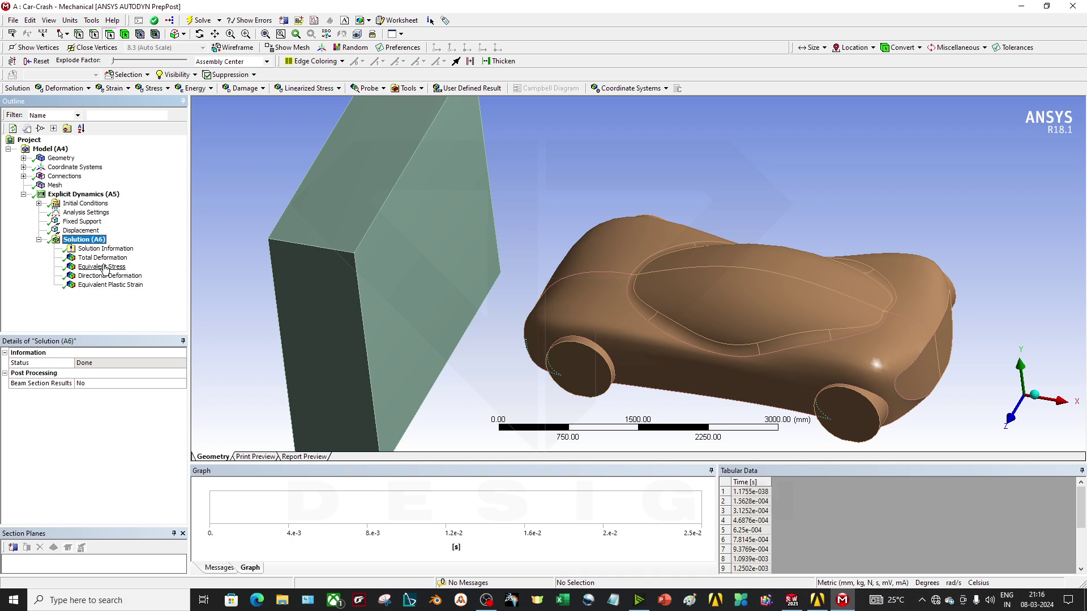
click(102, 267)
click(101, 257)
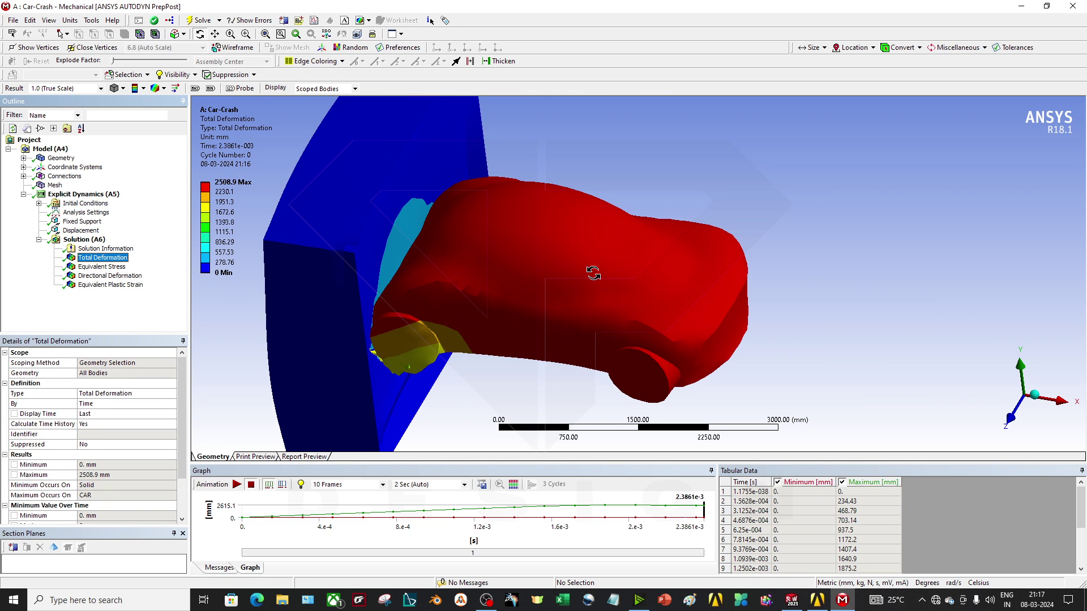
middle_drag(592, 269, 525, 290)
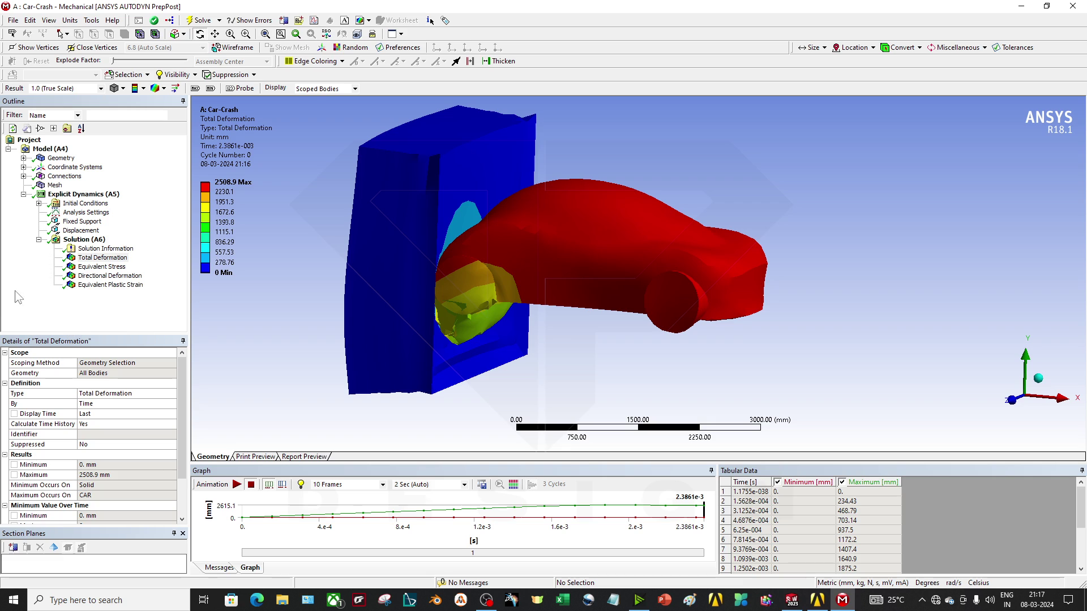
Select the Solution branch and browse its insert options without adding anything
click(88, 240)
right_click(88, 242)
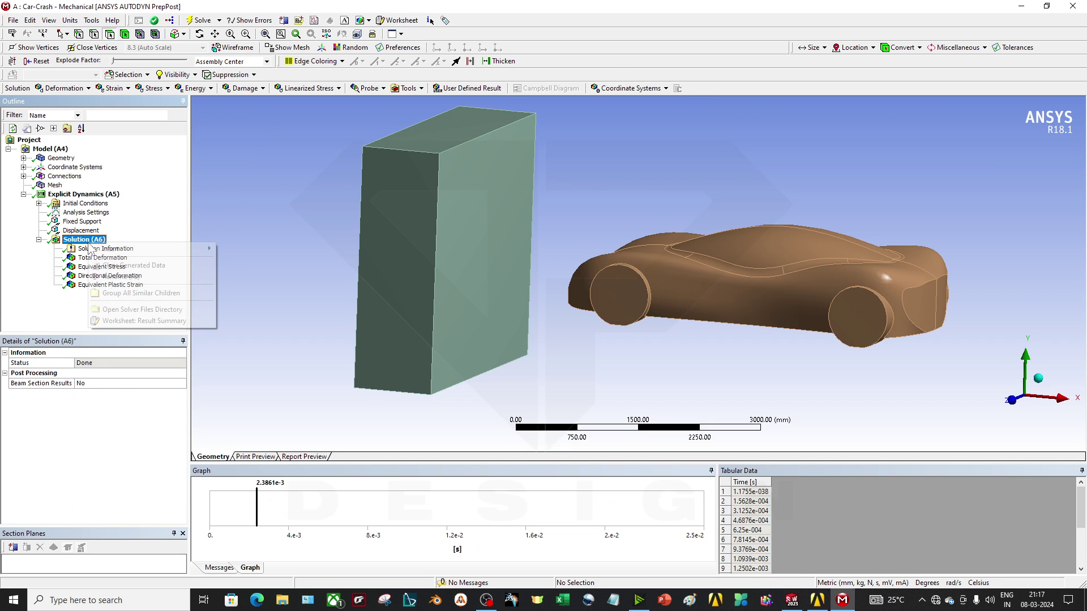
mouse_move(113, 250)
mouse_move(285, 256)
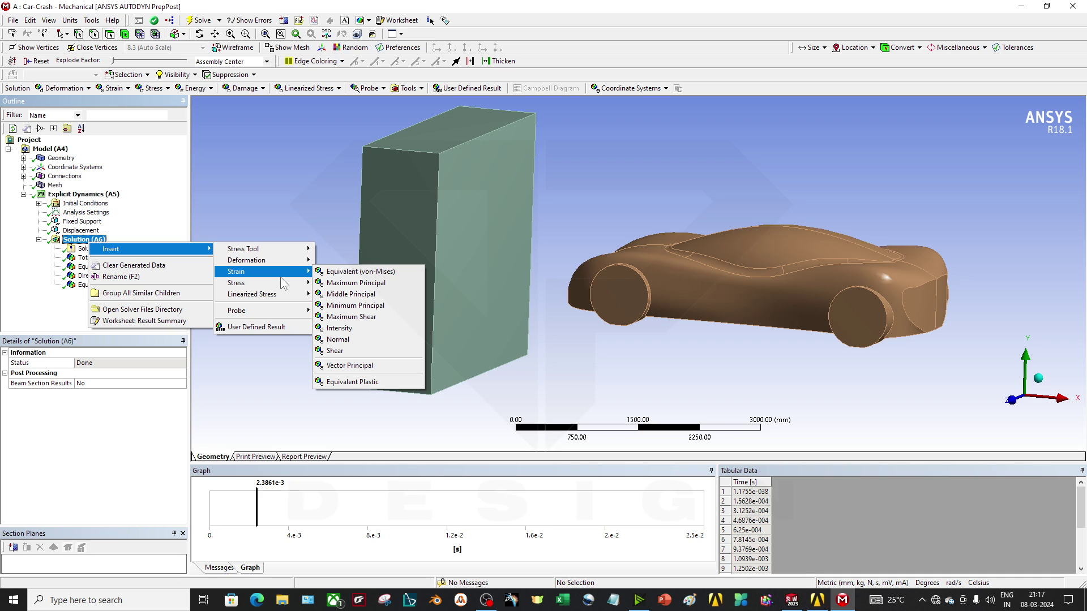
click(9, 283)
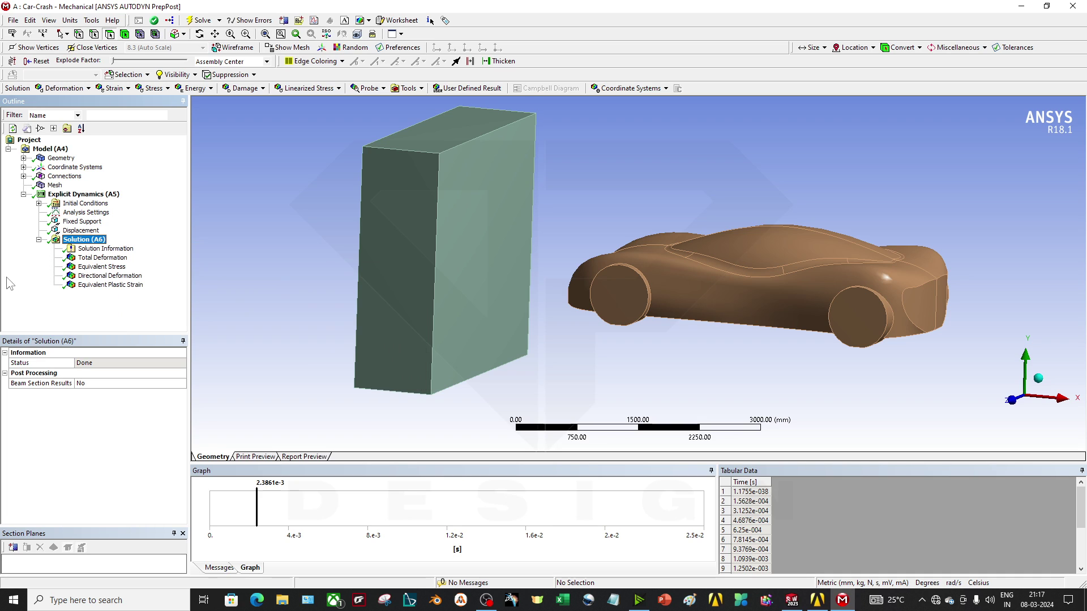
right_click(87, 244)
click(41, 272)
key(Up)
key(Down)
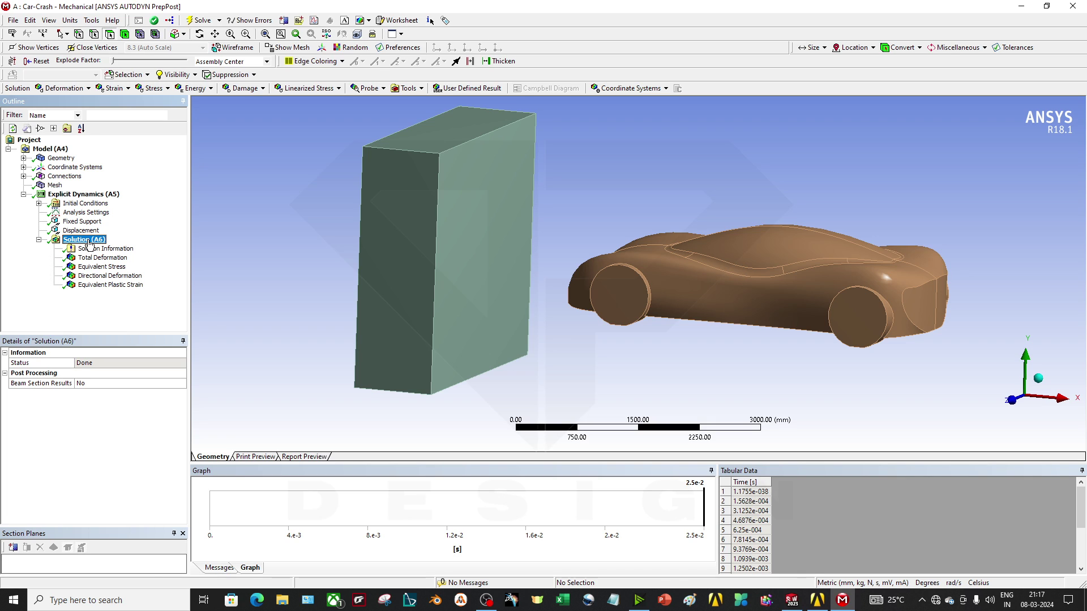
Insert a Stress probe scoped to the wheel face nearest the wall
right_click(88, 244)
mouse_move(136, 248)
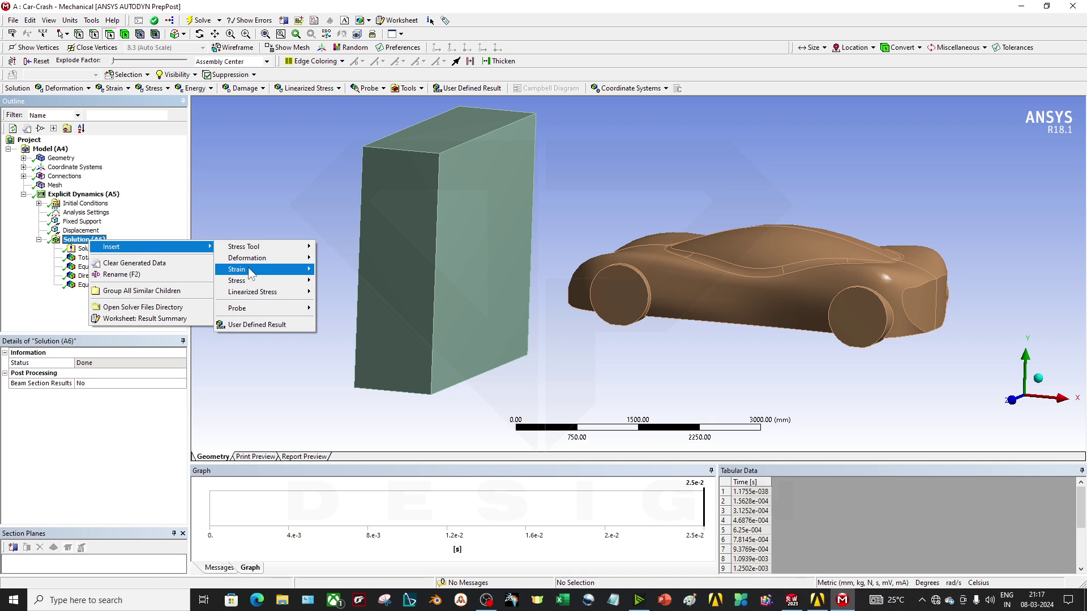
mouse_move(265, 309)
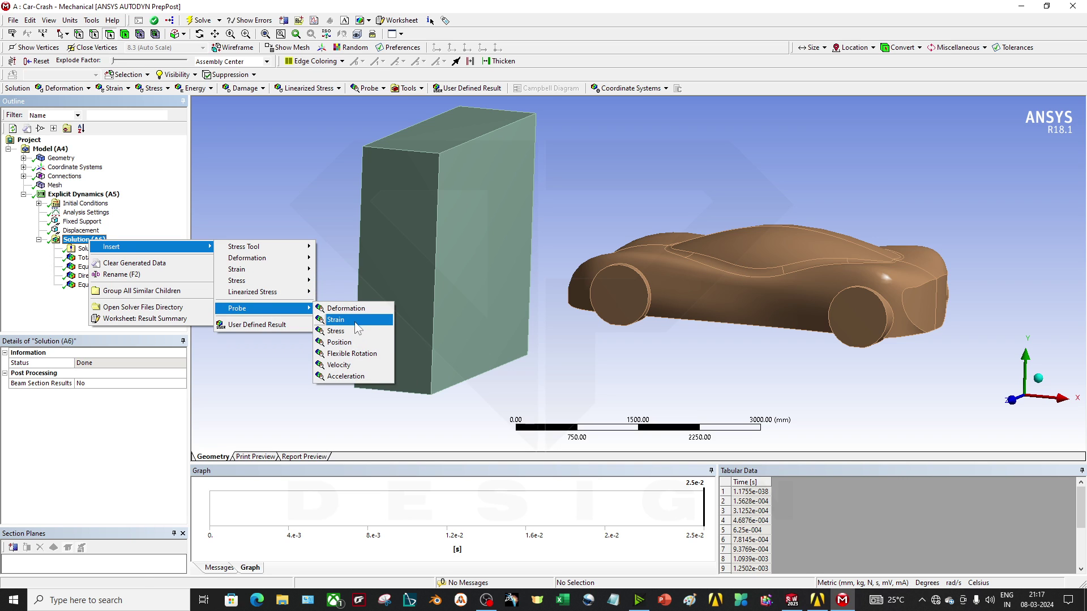
click(335, 331)
click(599, 278)
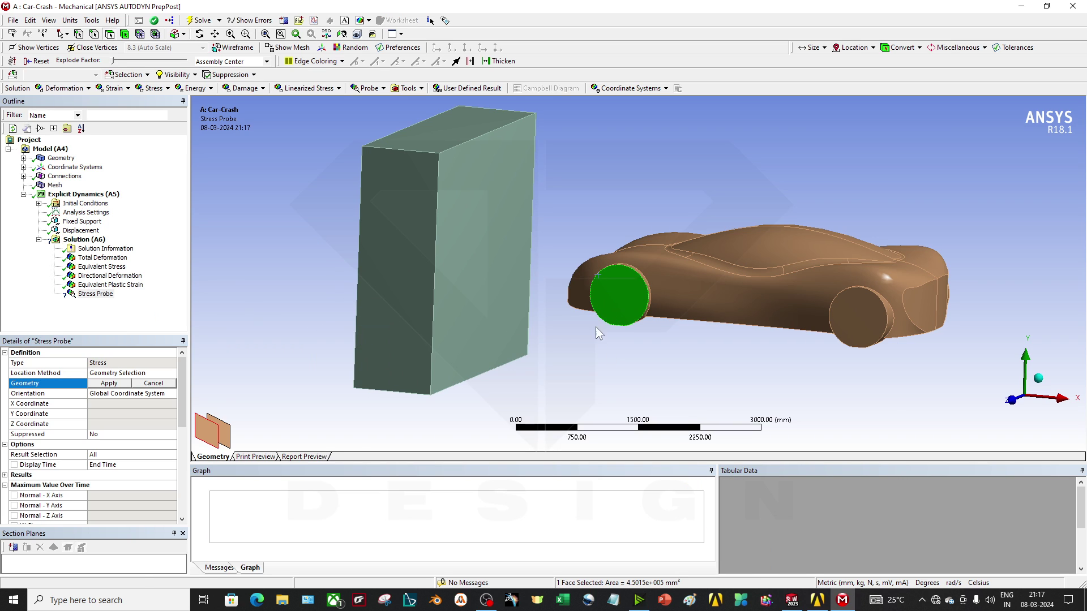
middle_drag(596, 330, 601, 380)
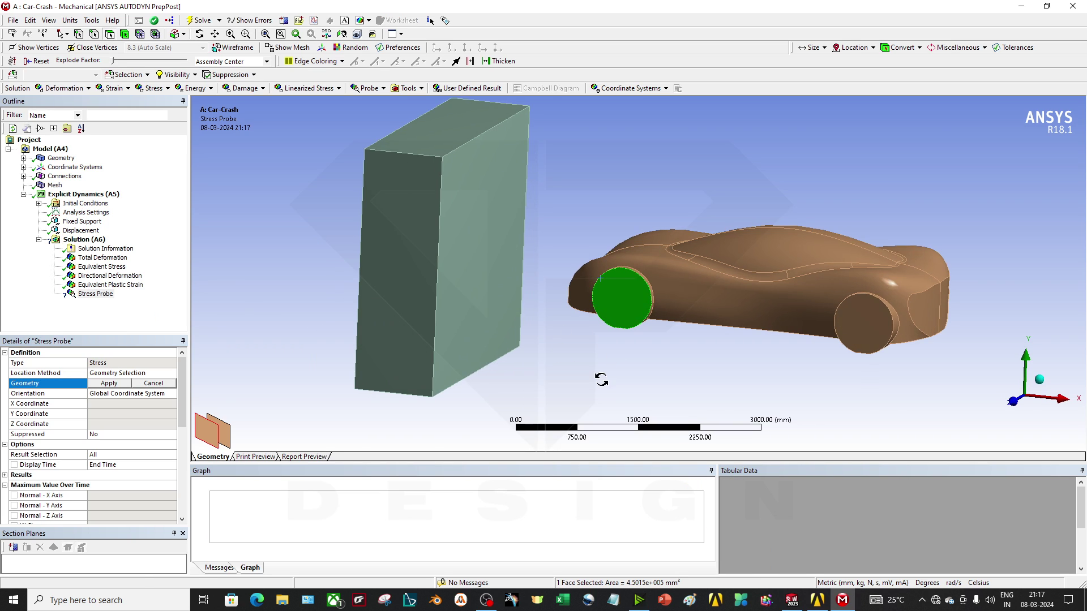
click(107, 383)
middle_drag(636, 339, 595, 421)
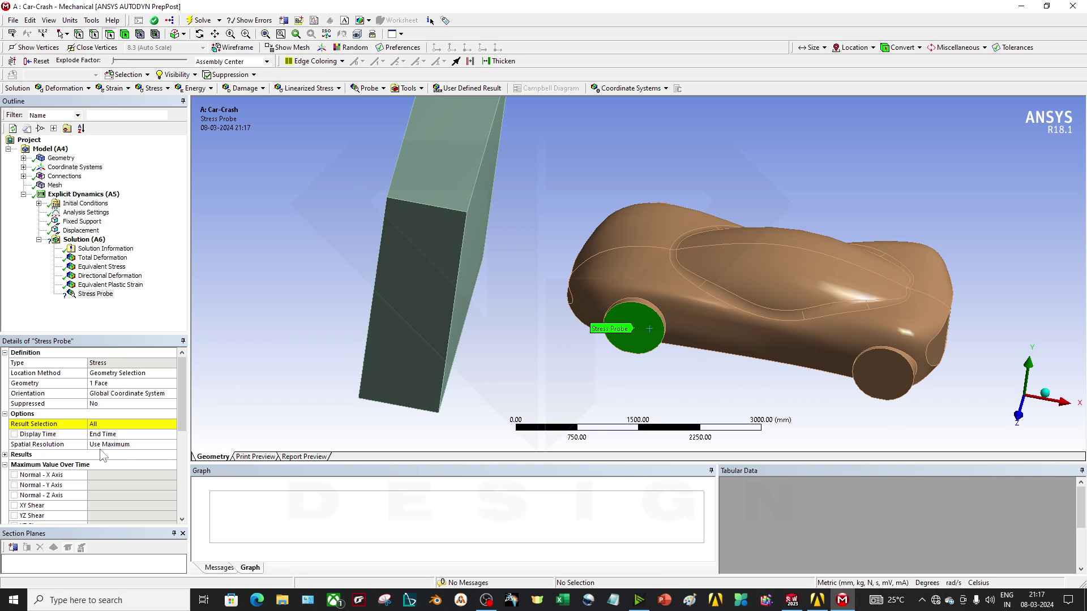
Set the stress probe's Result Selection to Normal - X Axis
click(120, 423)
click(172, 424)
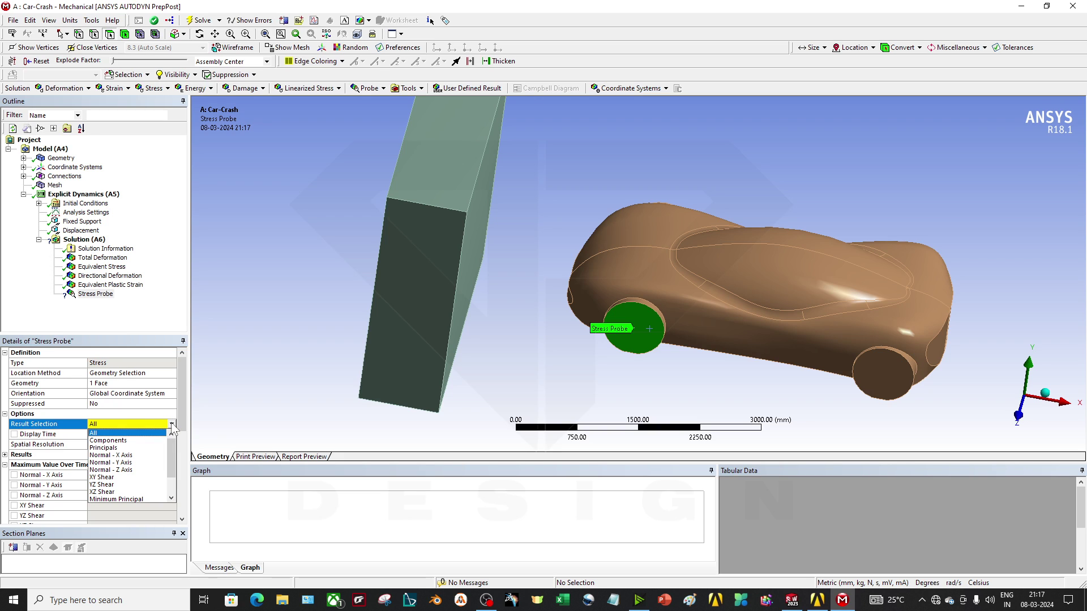
click(156, 456)
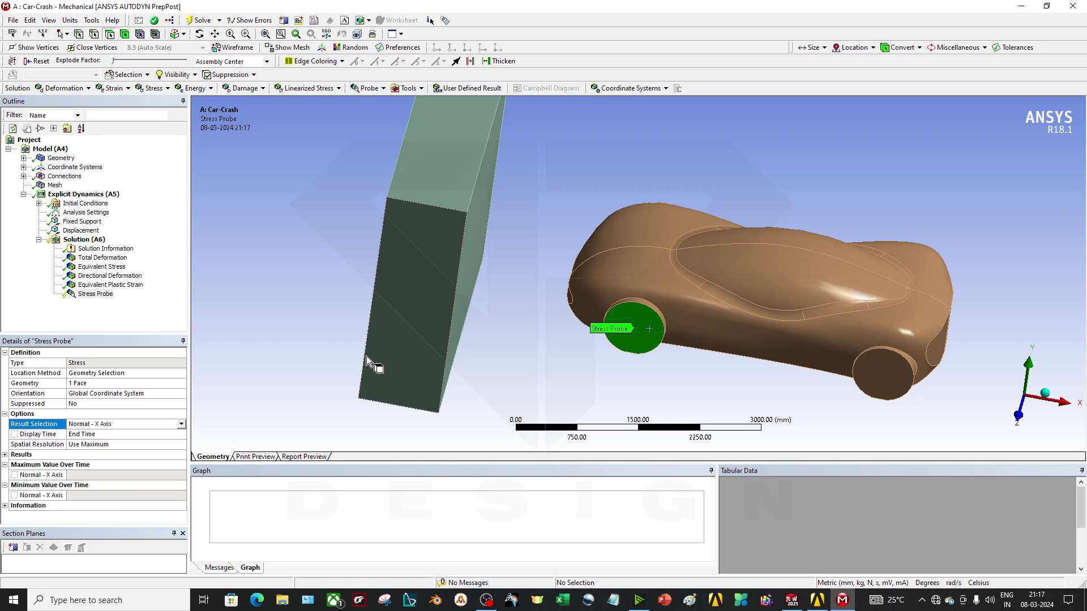
Show the Equivalent Stress contour, rotating and zooming to face the wall more directly
click(102, 266)
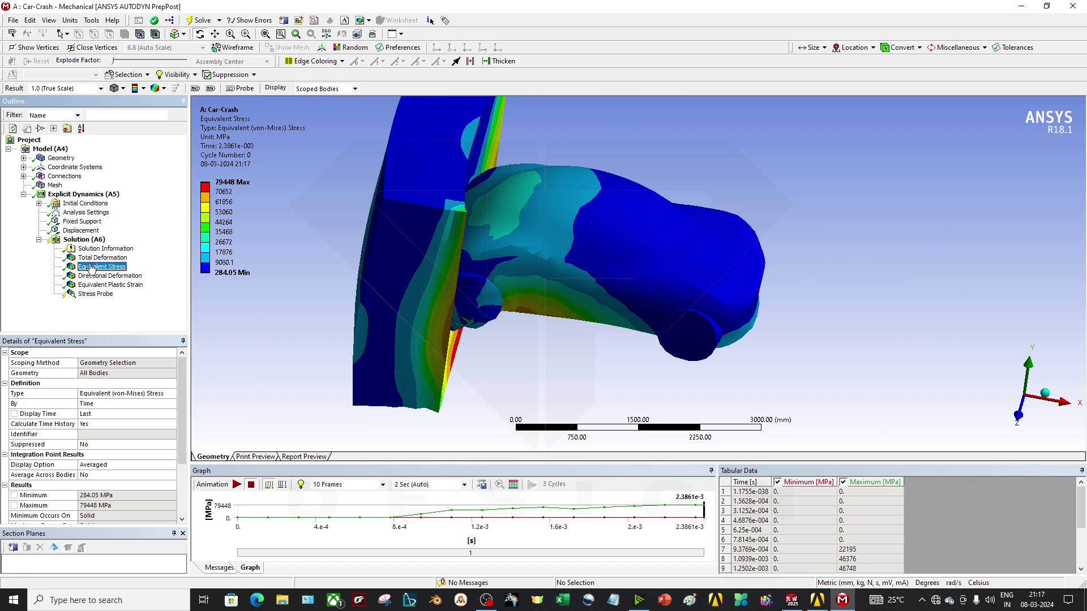
middle_drag(338, 348, 557, 361)
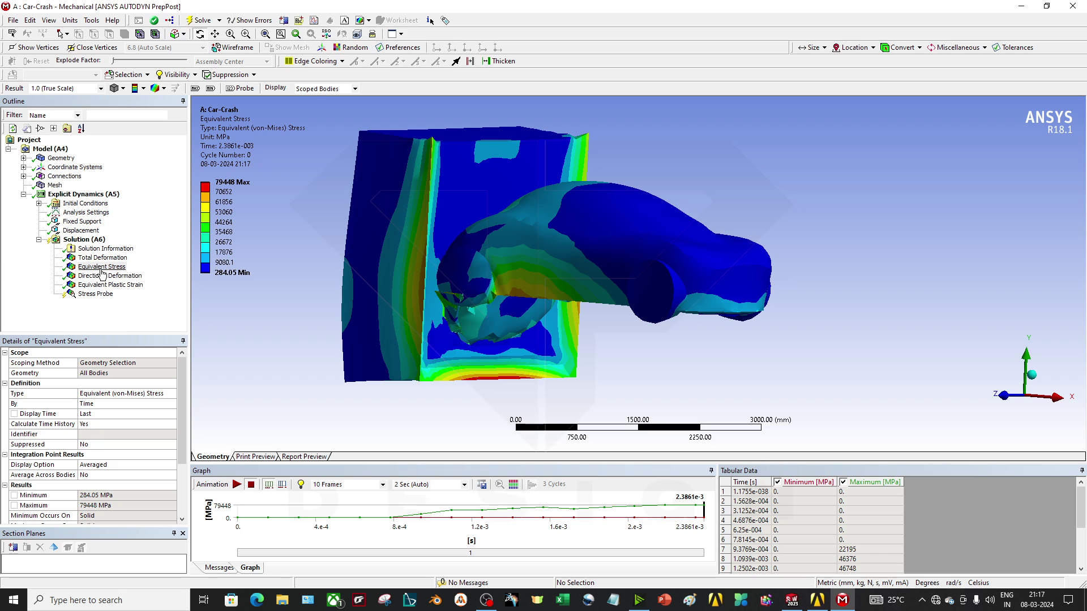
scroll(510, 321, up, 3)
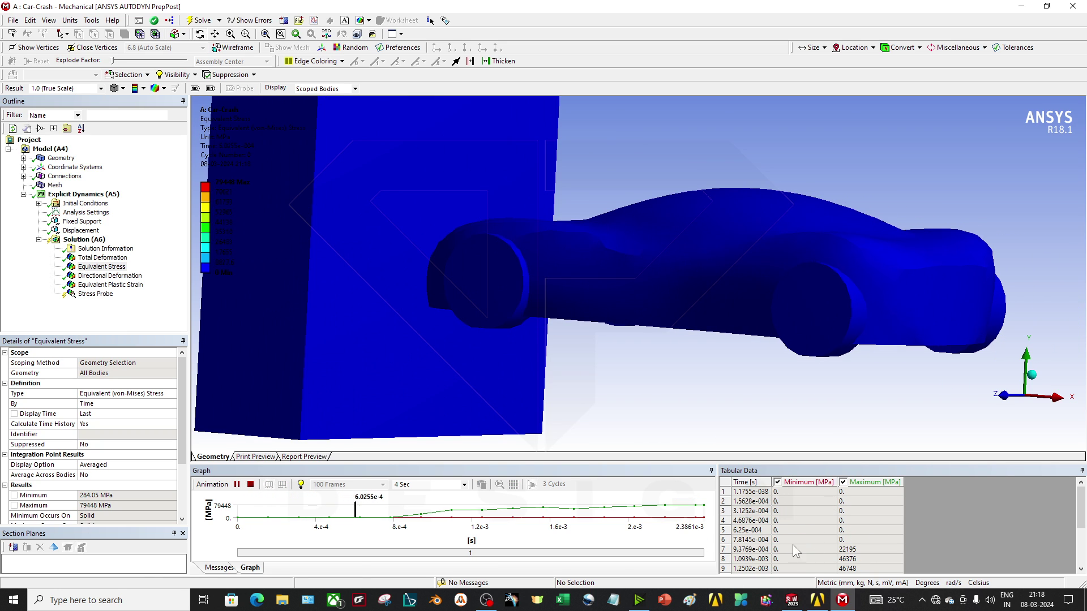
Zoom and orbit the model to watch the looping crash stress animation from a new angle
scroll(788, 518, up, 2)
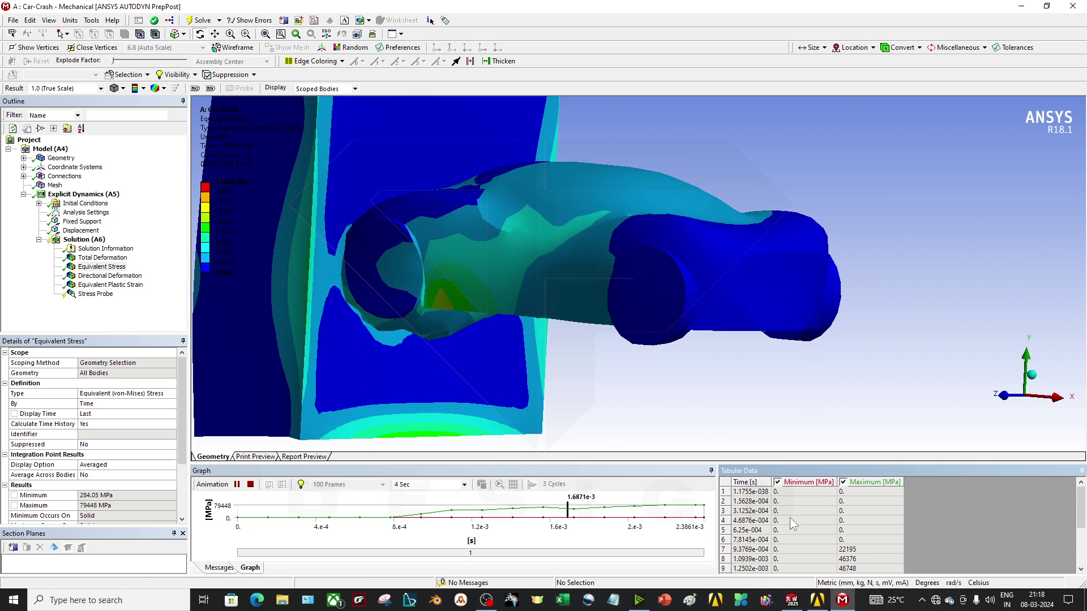
scroll(790, 517, down, 2)
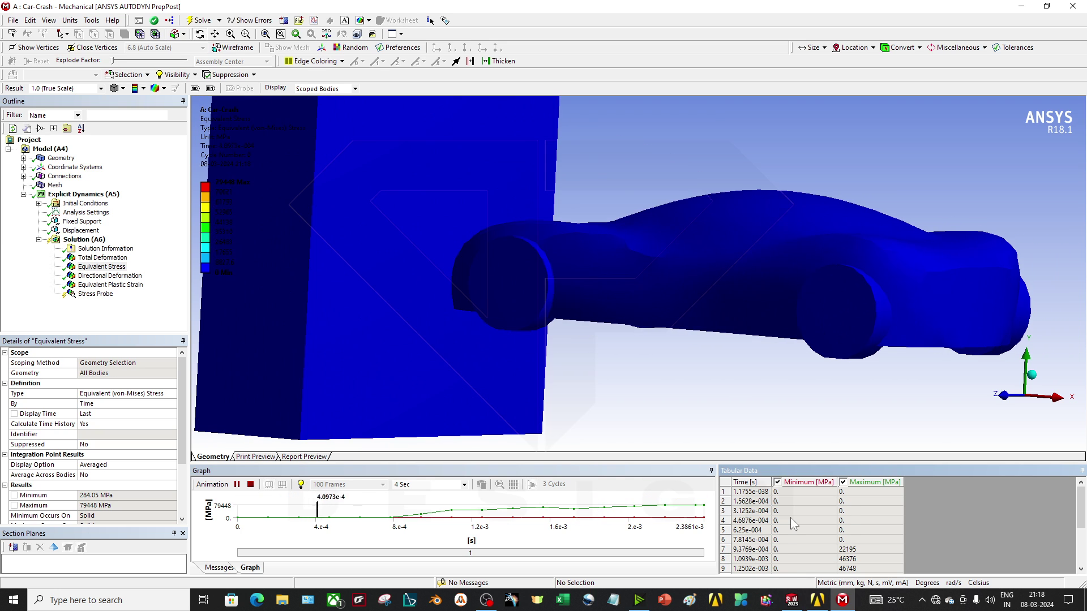
scroll(793, 525, up, 2)
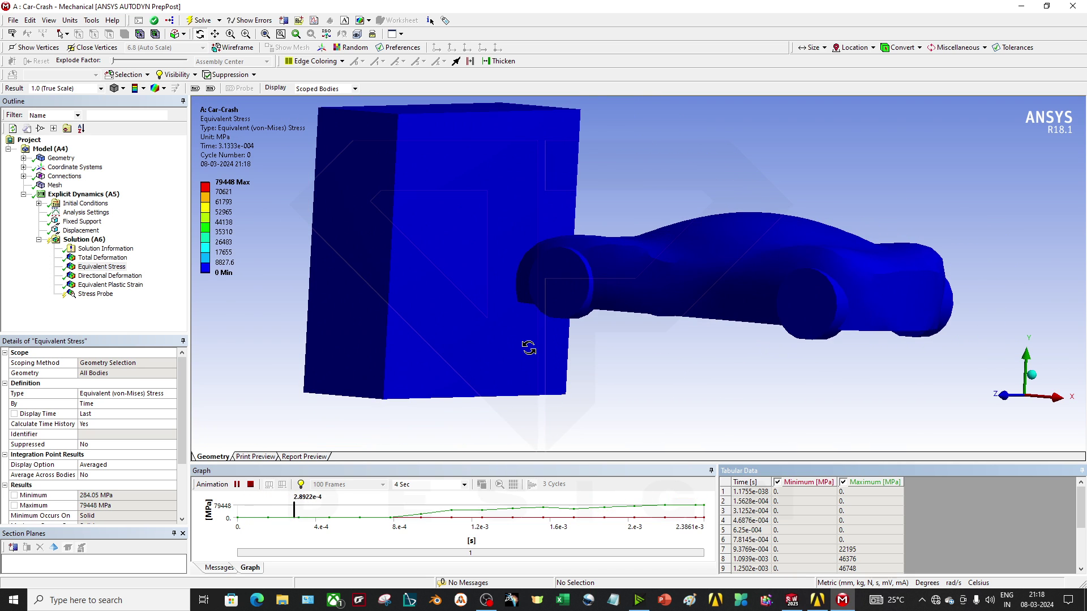
mouse_move(557, 292)
mouse_down()
mouse_move(565, 331)
mouse_move(546, 276)
mouse_up()
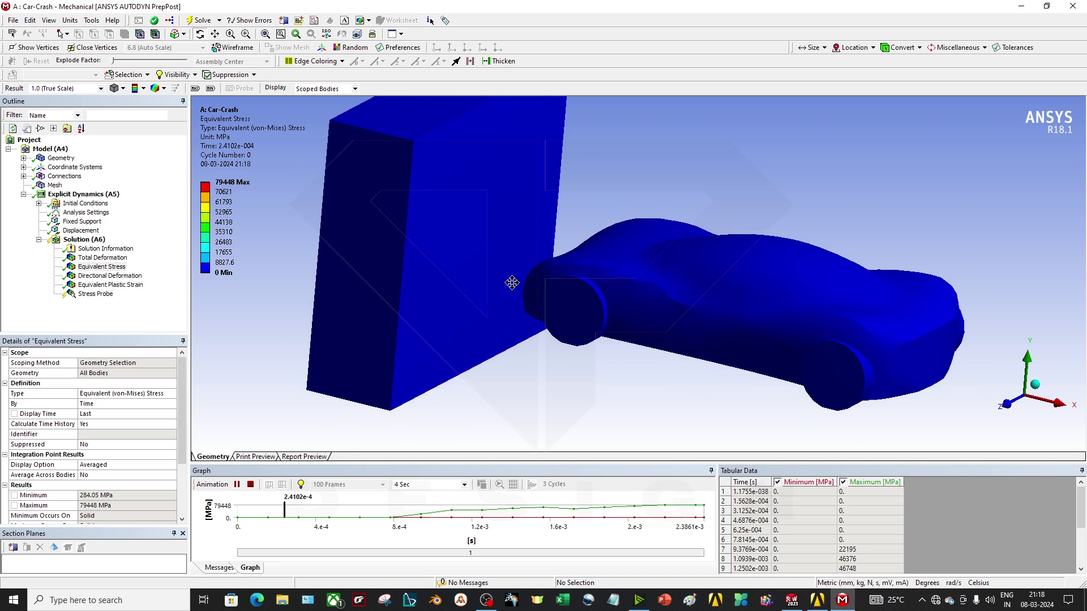
mouse_move(580, 358)
mouse_down()
mouse_move(732, 354)
mouse_move(762, 369)
mouse_move(718, 368)
mouse_move(742, 358)
mouse_up()
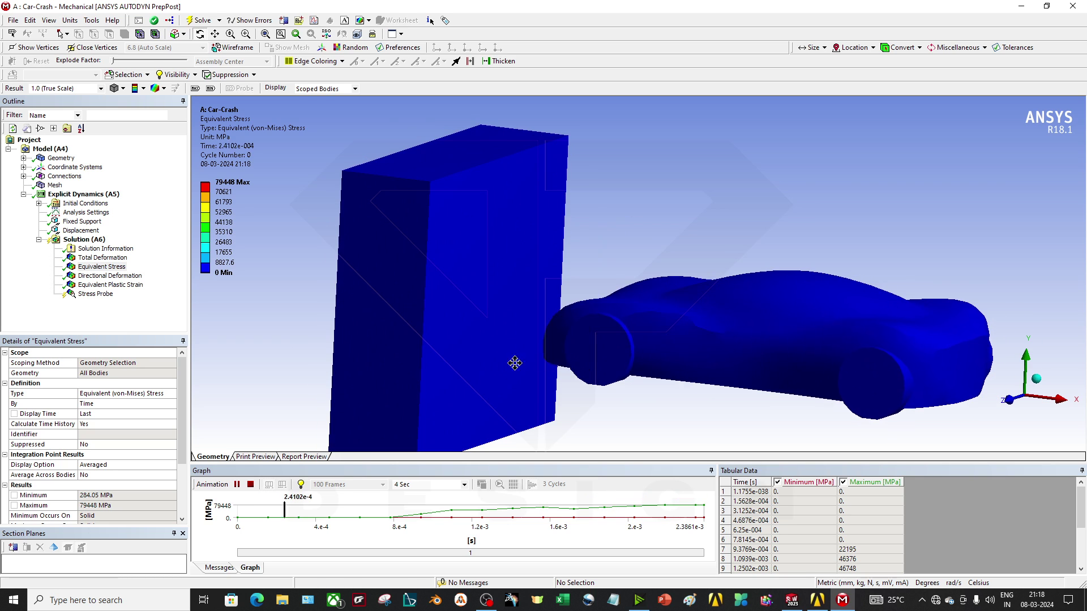